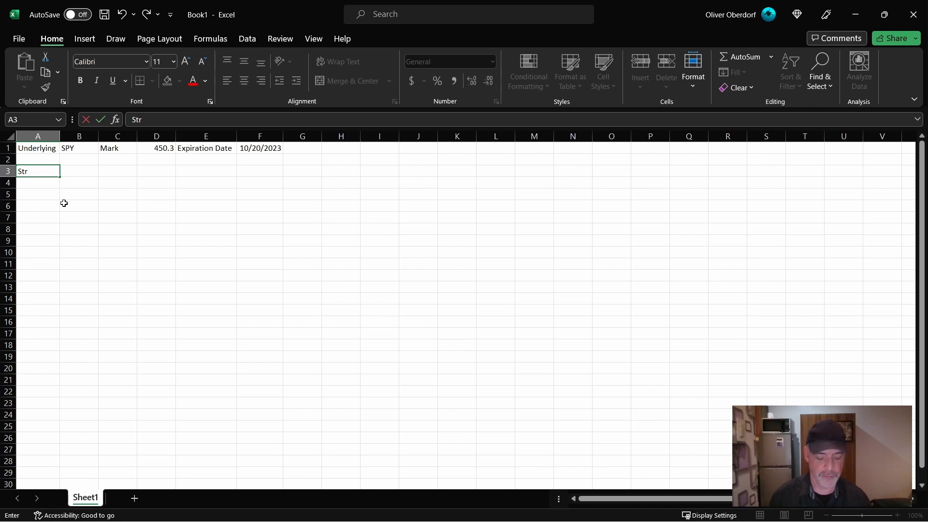
- In the Excel sheet, enter the headings Strike in A3 and Price in B3, and link A4 to the mark with =D1
text(ike)
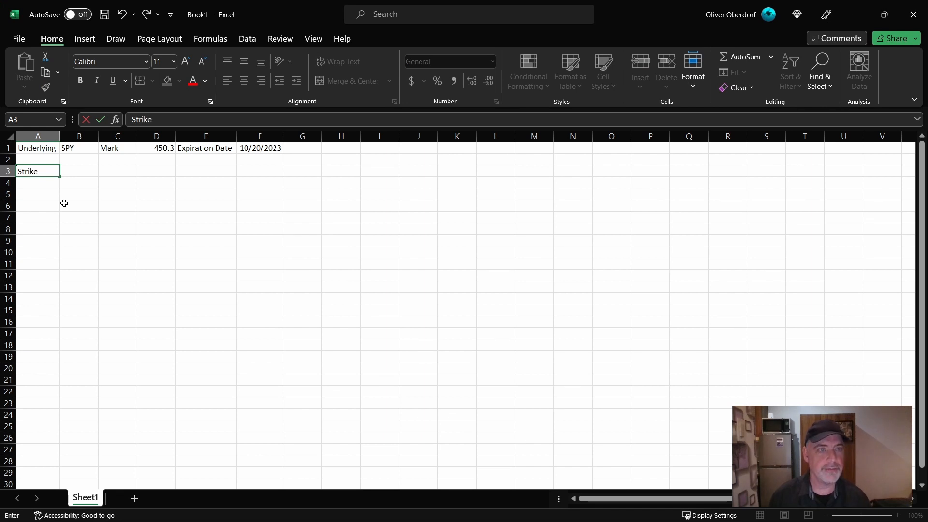
key(Tab)
text(Price)
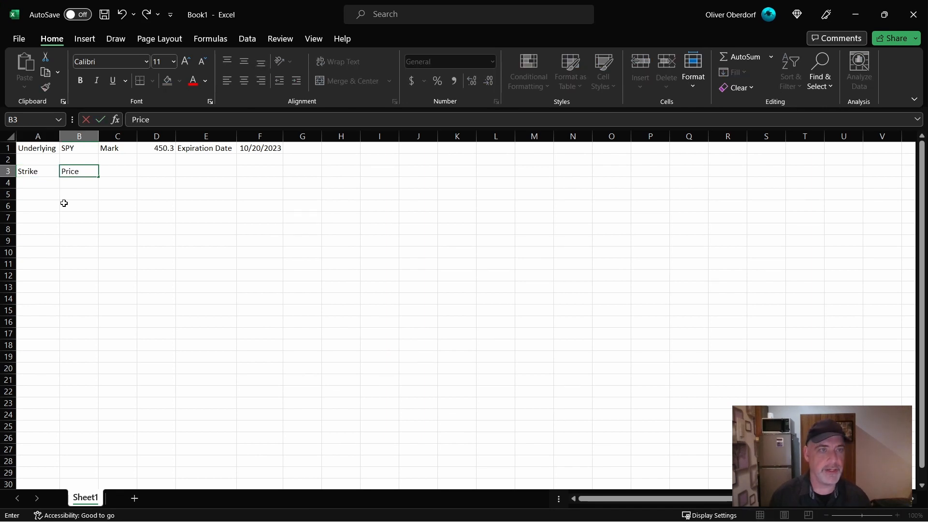
key(Return)
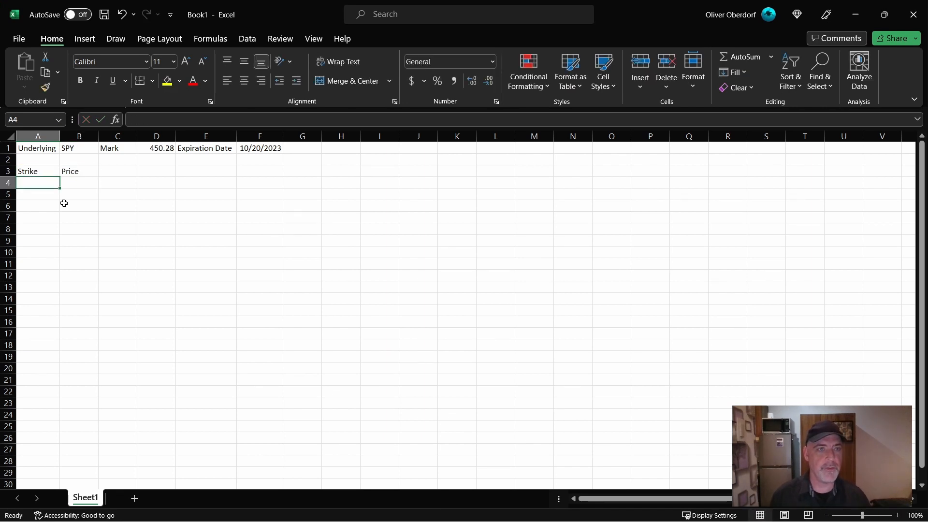
text(=D1)
key(Return)
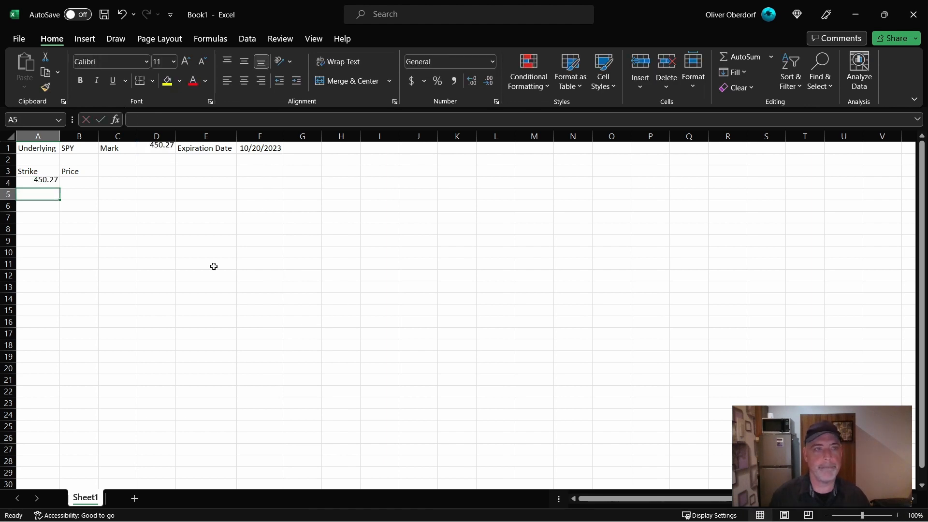
key(Up)
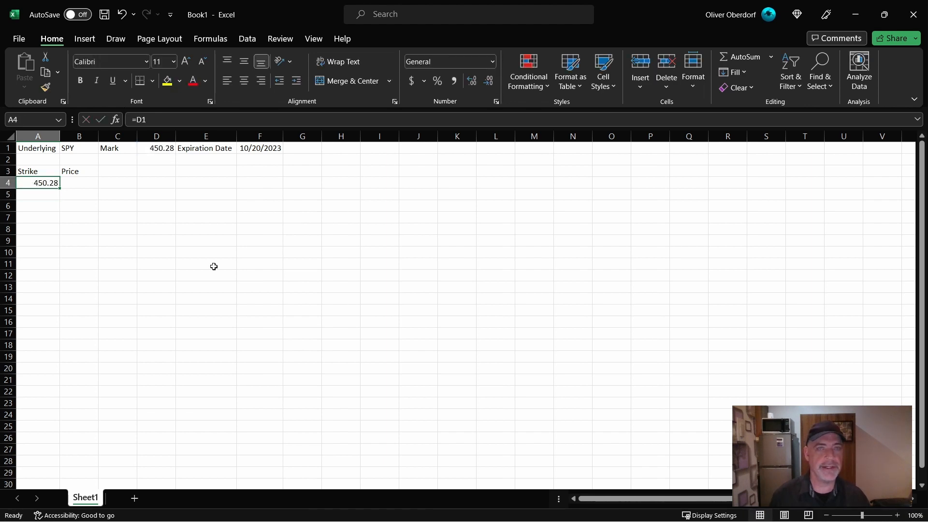
click(133, 120)
text(INT)
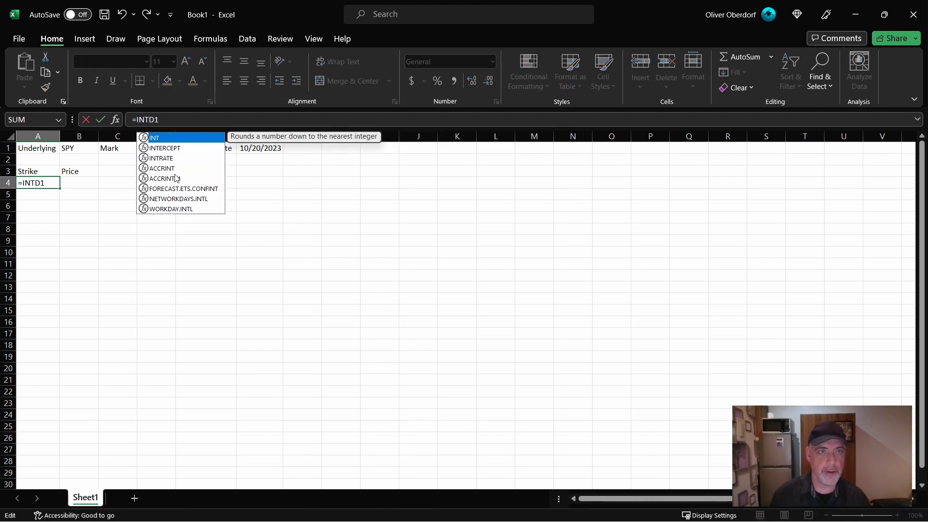
text(()
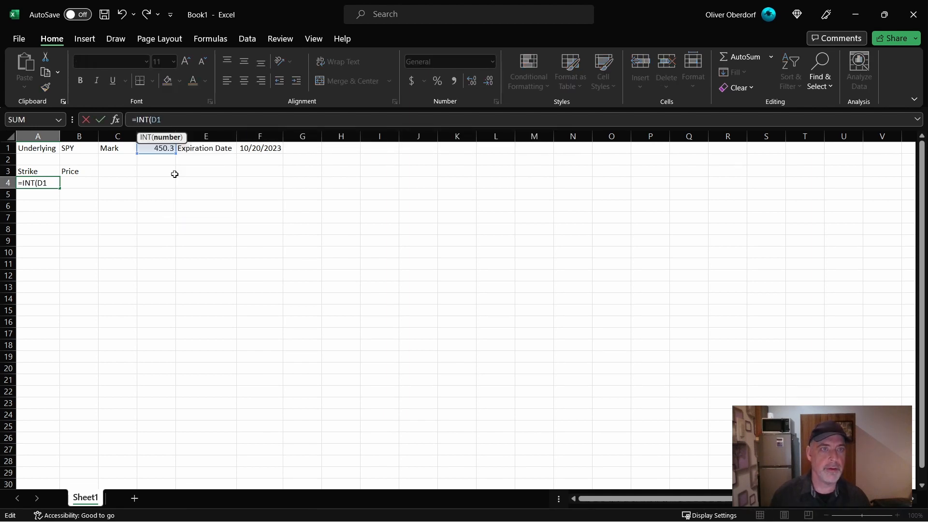
key(BackSpace)
key(BackSpace)
key(BackSpace)
key(BackSpace)
- Round the strike in A4 to a whole number with the formula =ROUND(D1,0)
text(ROUND(D1)
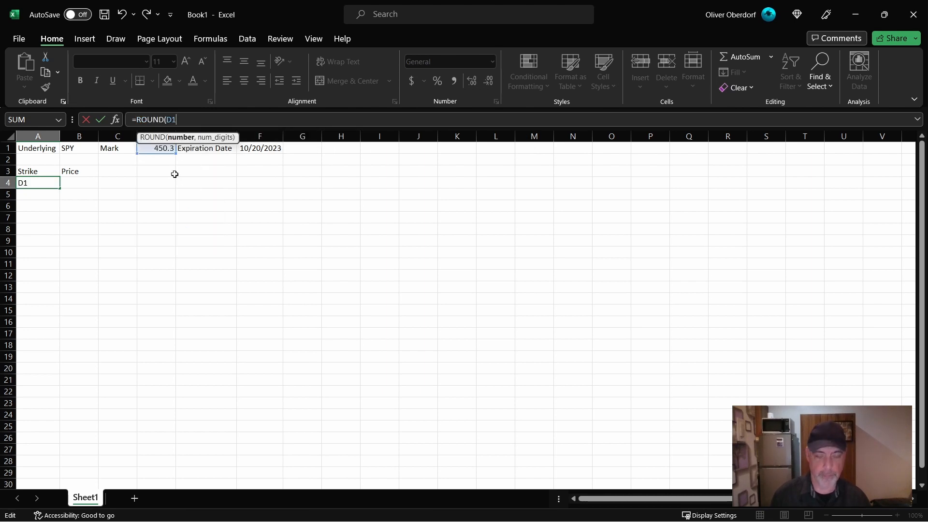
text())
key(Return)
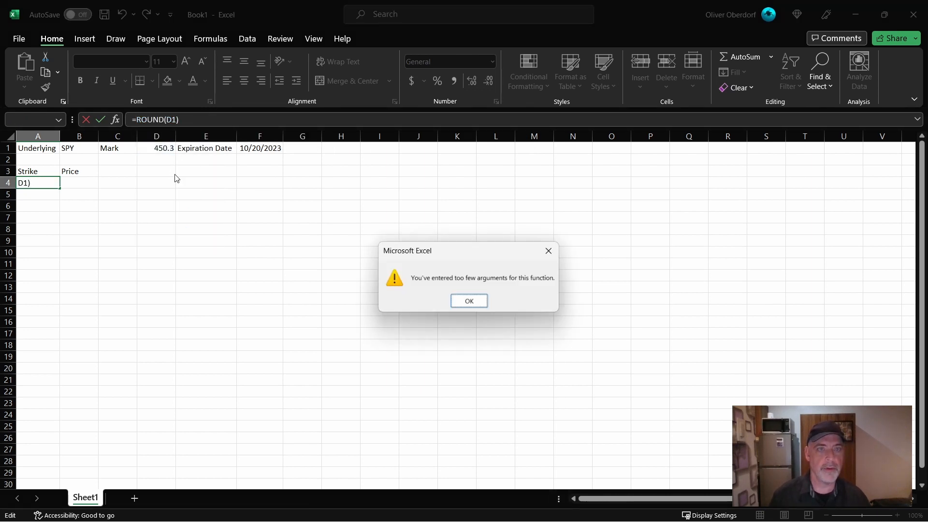
key(Return)
key(Right)
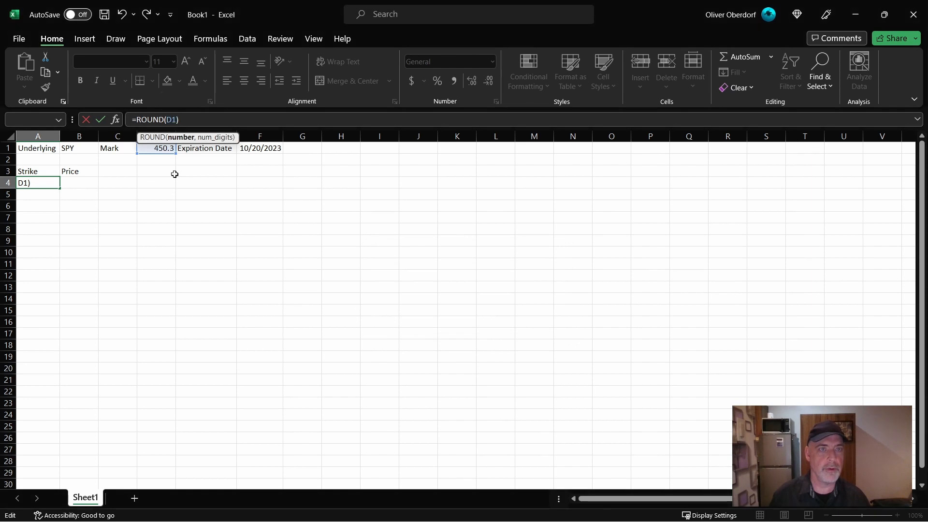
text(,0)
key(Return)
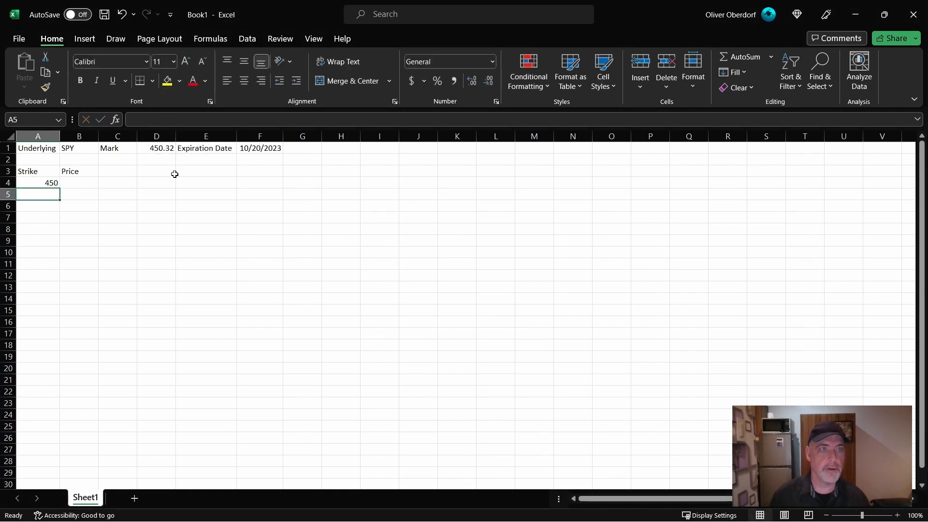
key(Up)
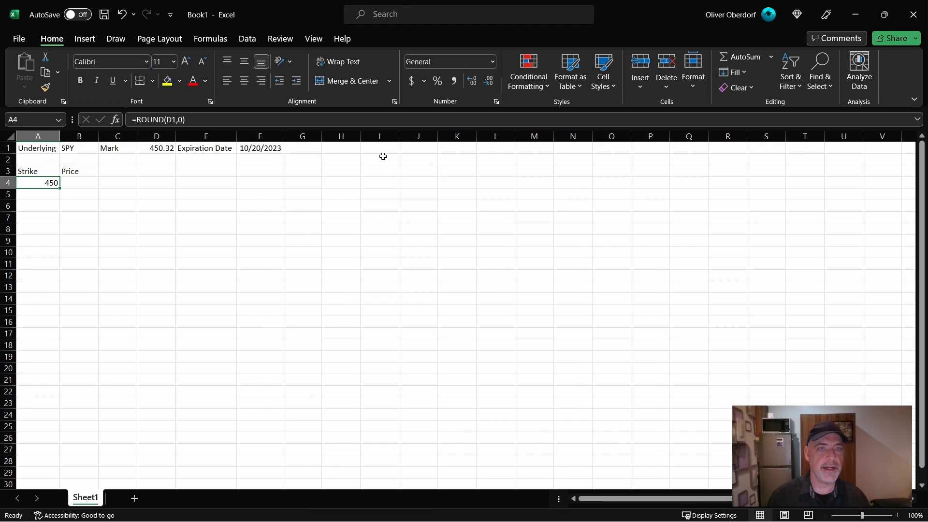
- Add the label Step Size in G1, after the expiration date
click(309, 148)
text(S)
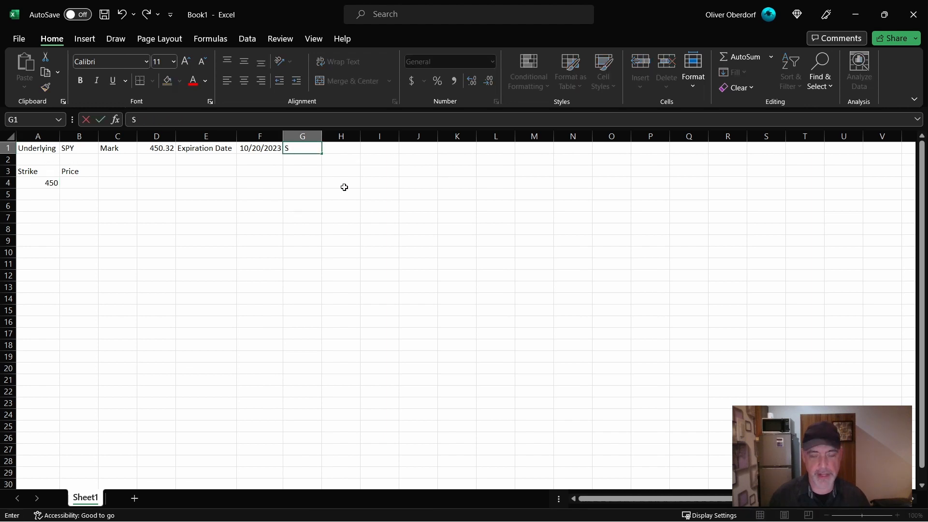
text(tep Size)
key(Tab)
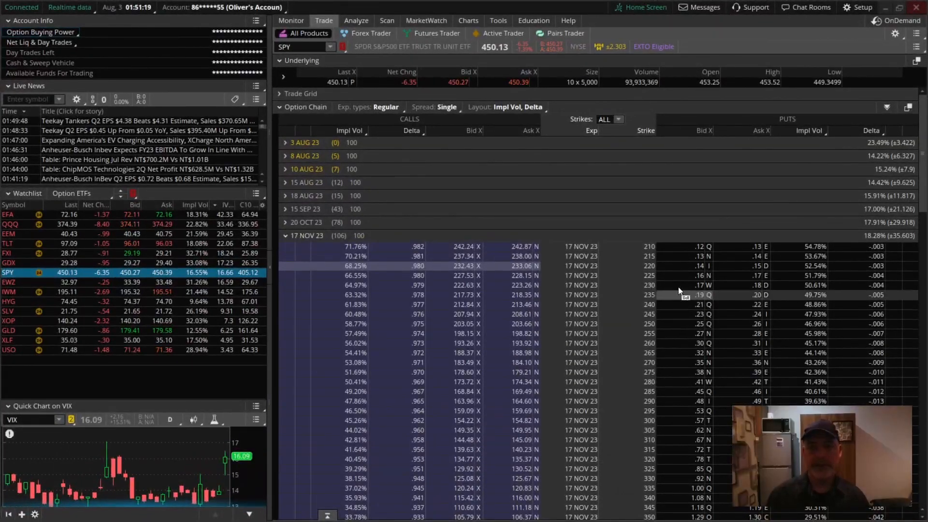
- Switch to thinkorswim, examine the strike spacing in SPY's 17 NOV 23 option chain, and load the symbol SPX for comparison
scroll(519, 399, down, 15)
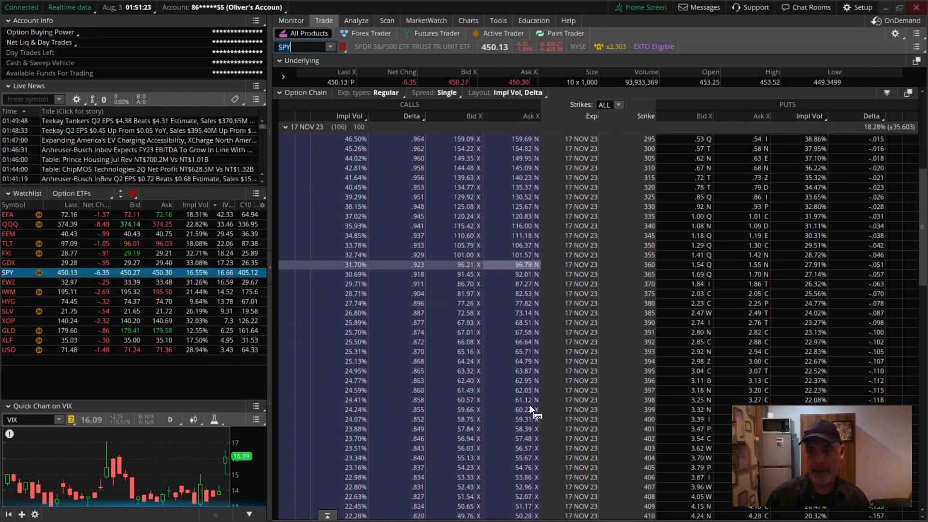
scroll(530, 408, down, 1)
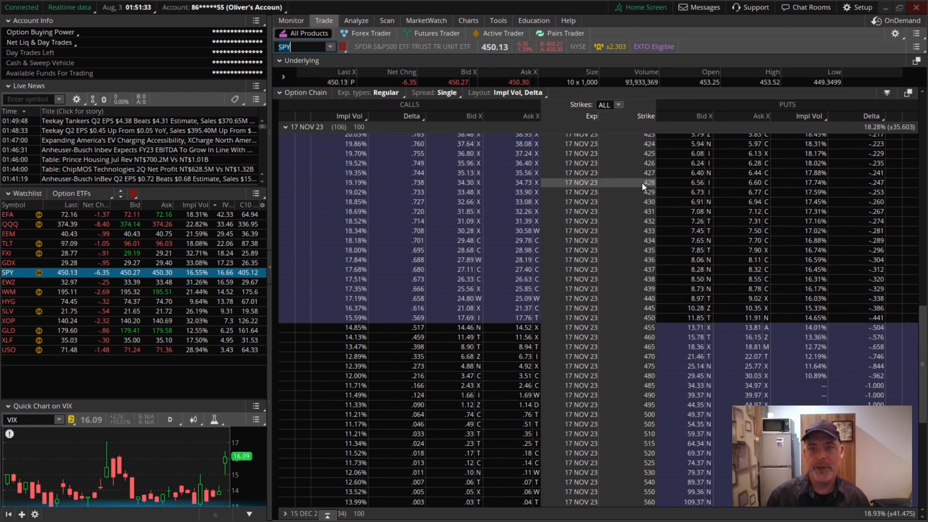
scroll(628, 236, up, 1)
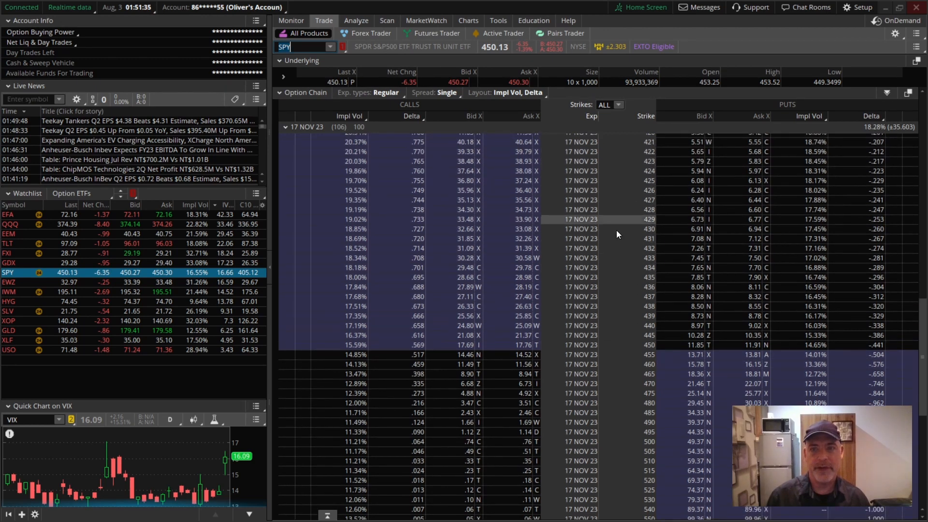
click(296, 48)
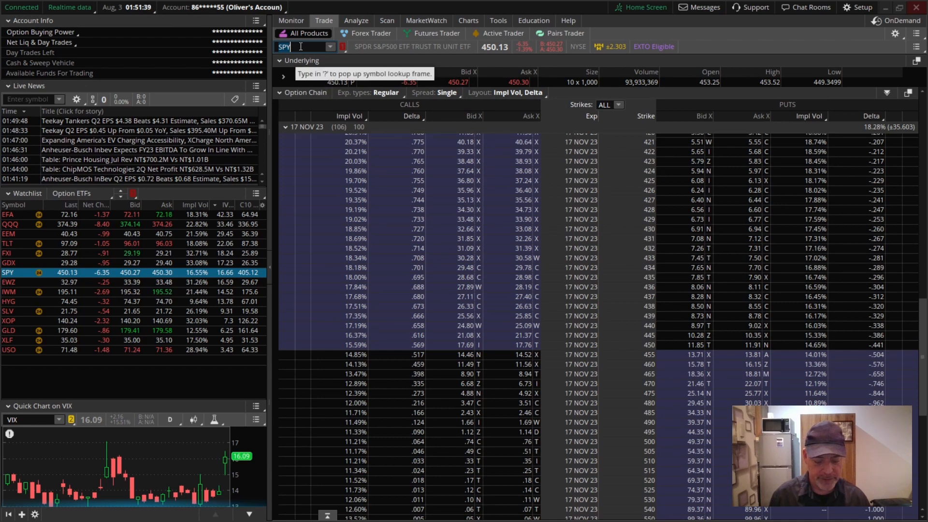
key(BackSpace)
text(X)
key(Return)
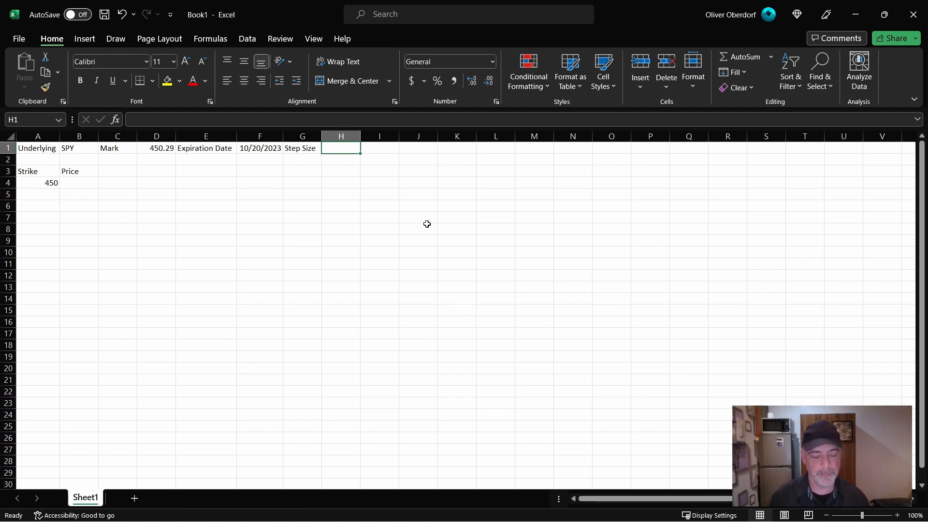
- Back in Excel, set the step size in H1 to 10
text(1)
key(Return)
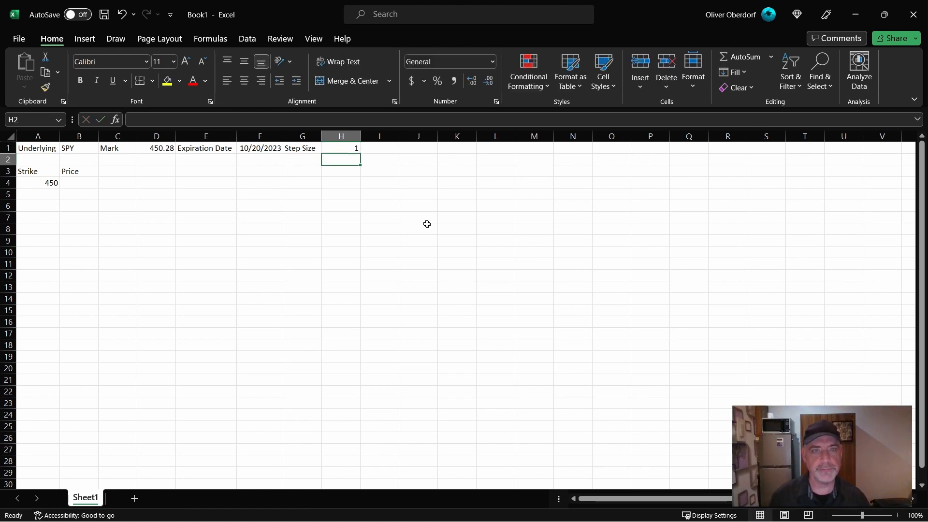
click(342, 153)
text(10)
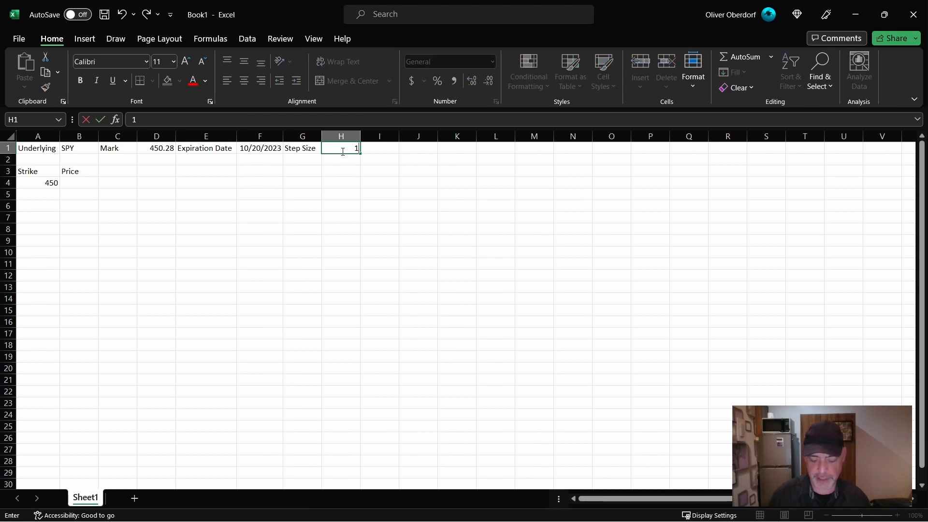
key(Return)
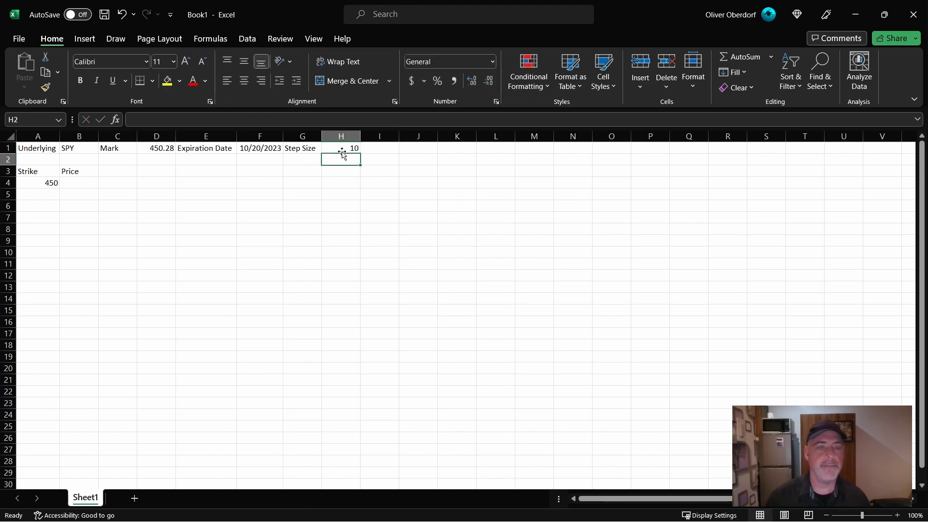
- Extend the A4 formula to =ROUND(D1,0)-MOD(ROUND(D1,0),H1) so the strike snaps down to the step size
click(31, 181)
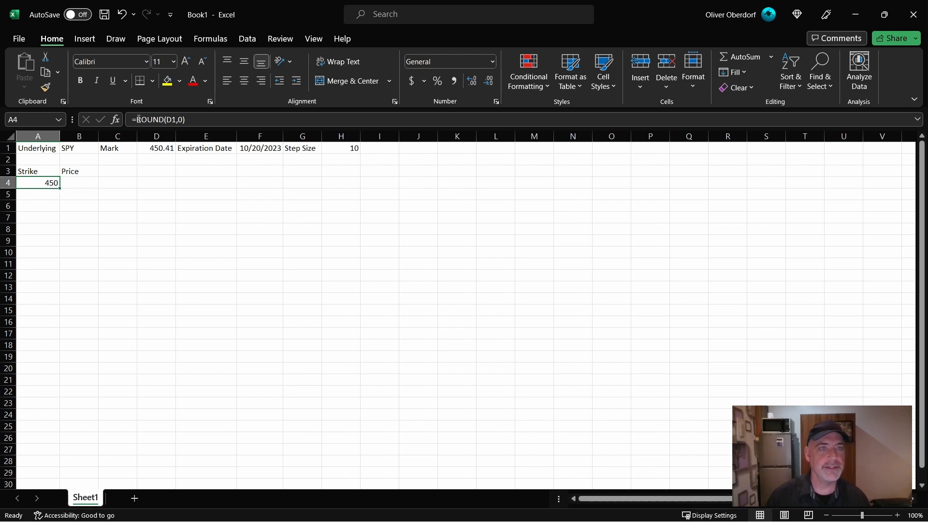
click(199, 120)
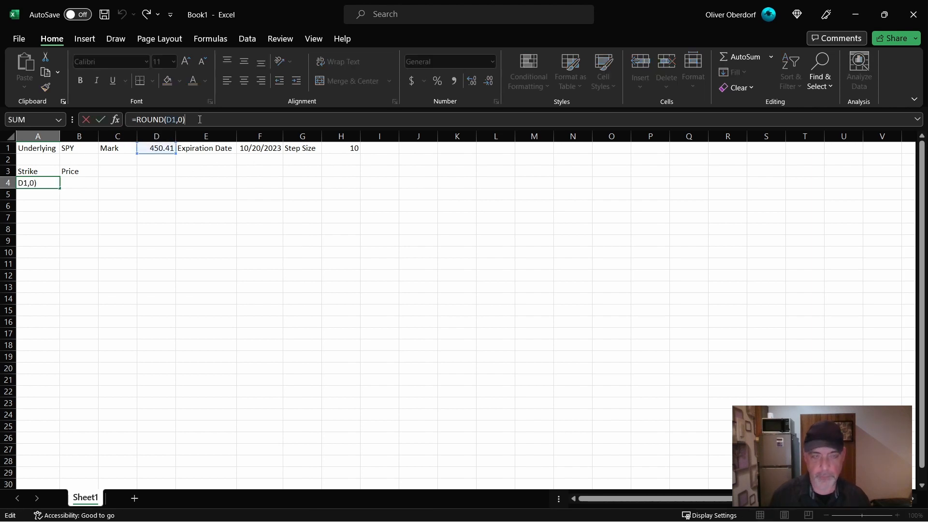
text(-MOD)
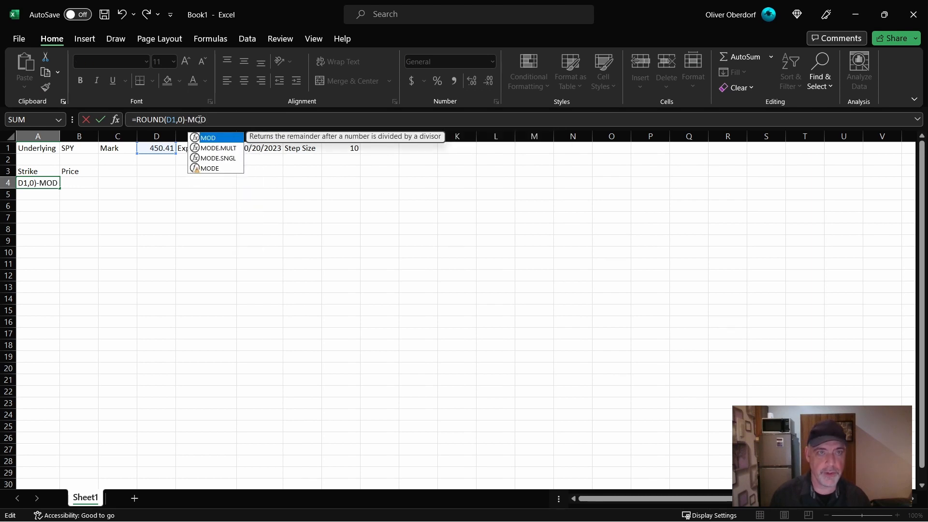
text(()
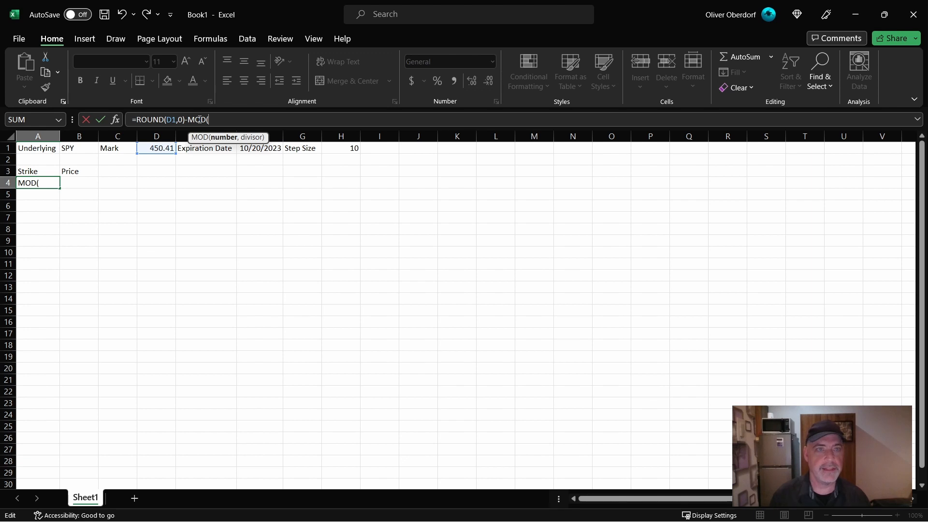
text(ROUND(D1,)
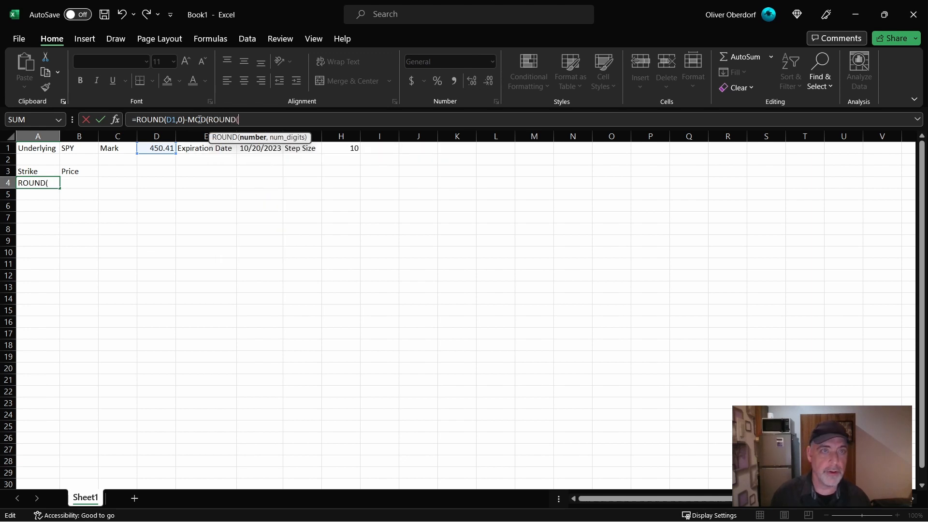
text(0))
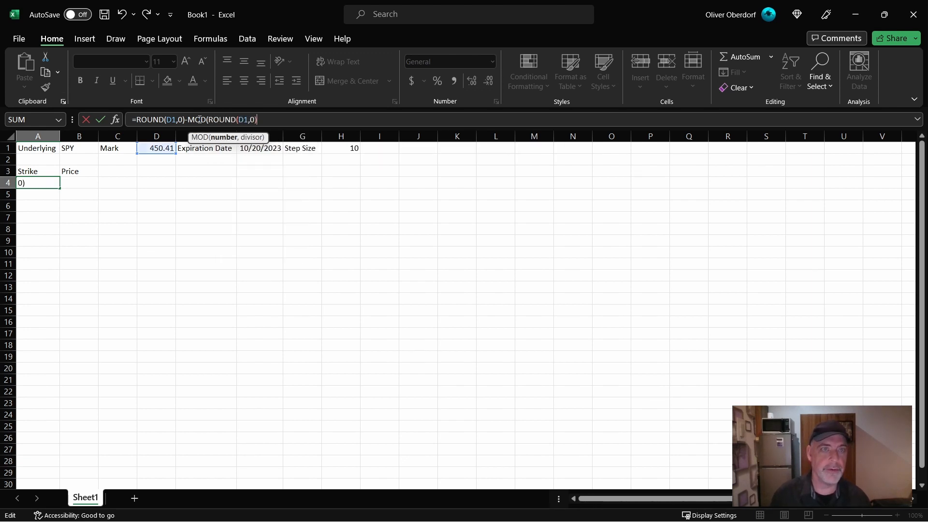
text(,)
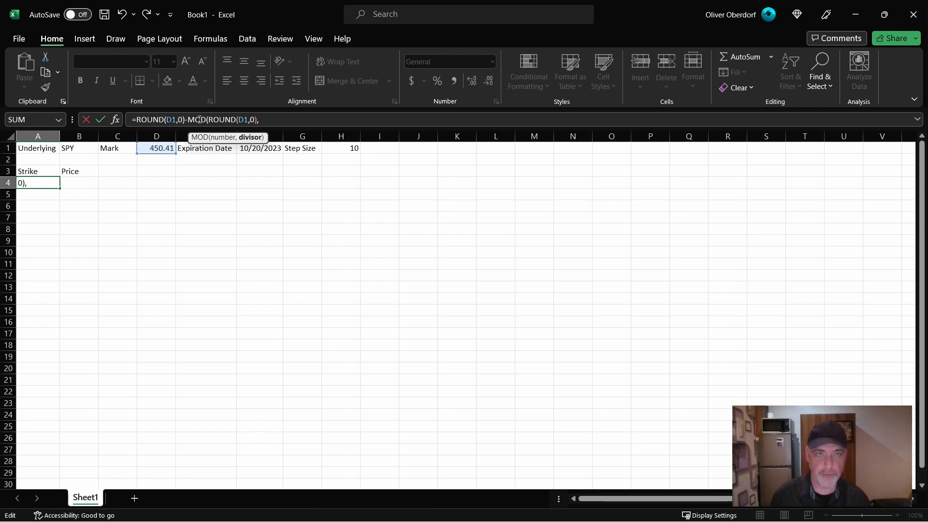
click(329, 148)
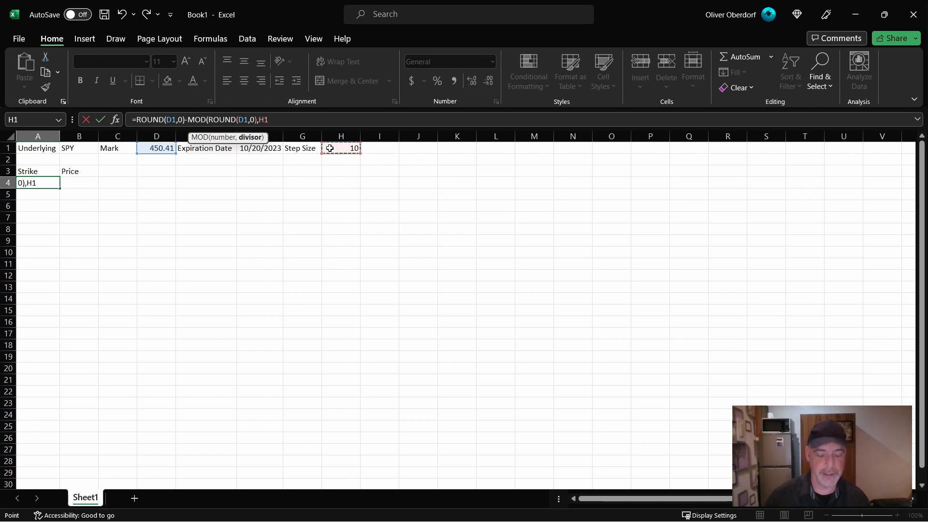
text())
key(Return)
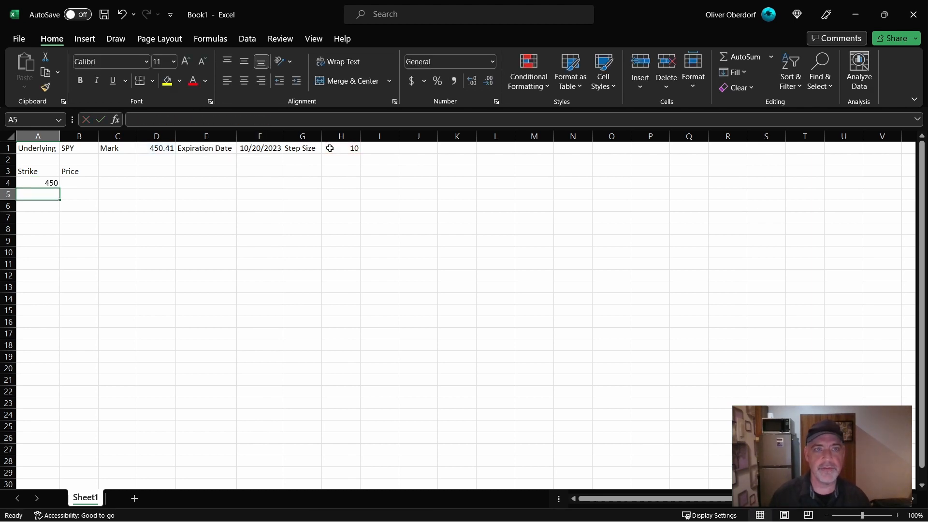
- Enter the trial formula =MOD(451,10) in the empty cell G4 to demonstrate the remainder calculation
click(297, 185)
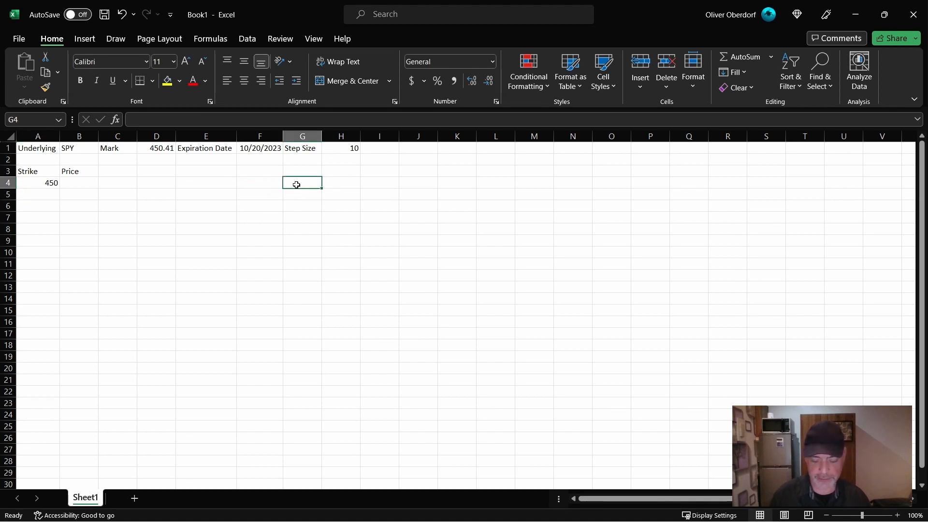
text(=)
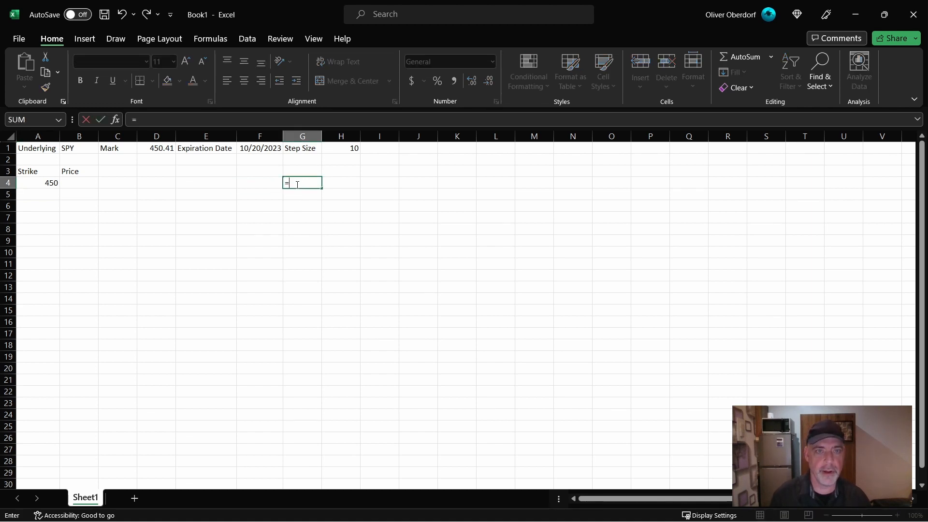
text(4MOD(451)
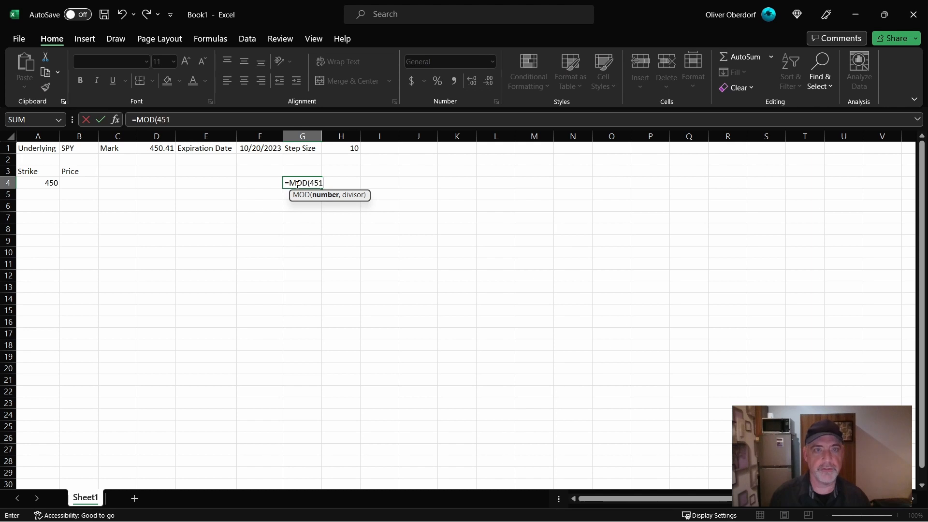
text(,)
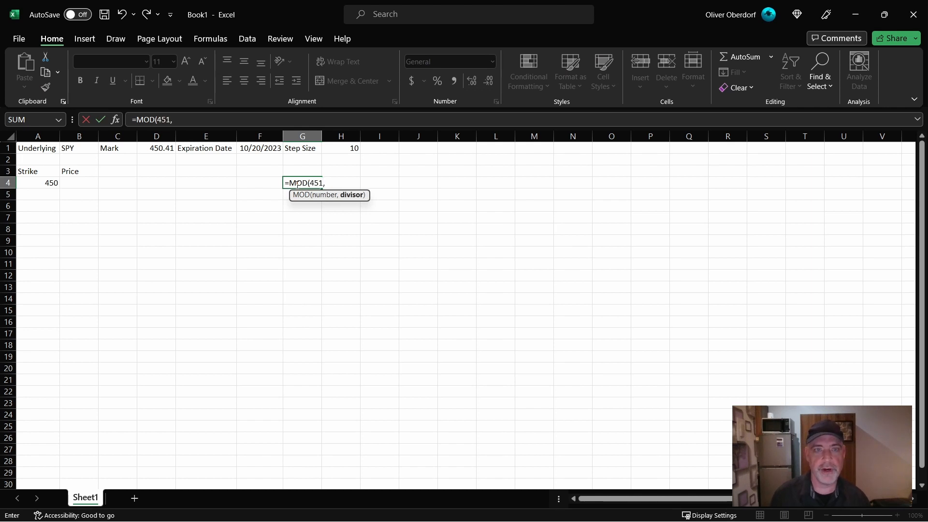
text(10))
key(ctrl+Return)
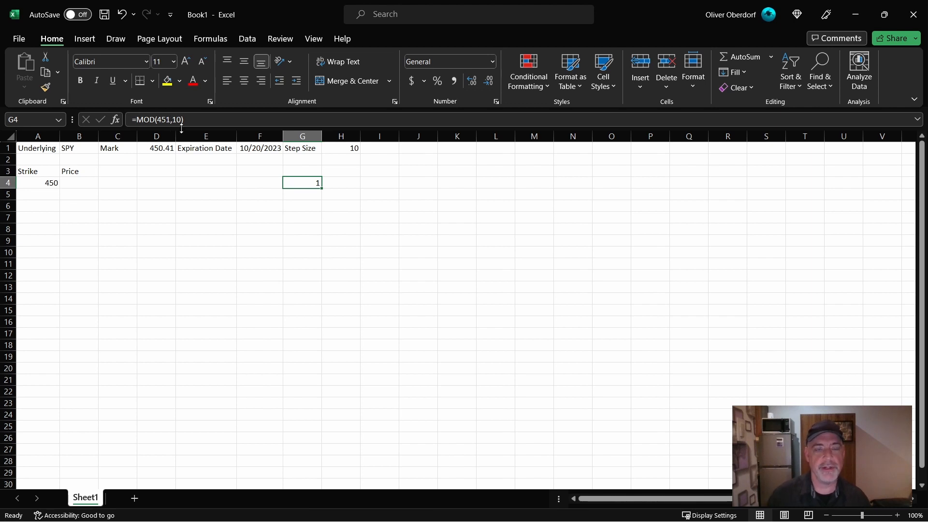
- Review the first strike's formula in A4 and clear the trial MOD formula from G4
click(42, 182)
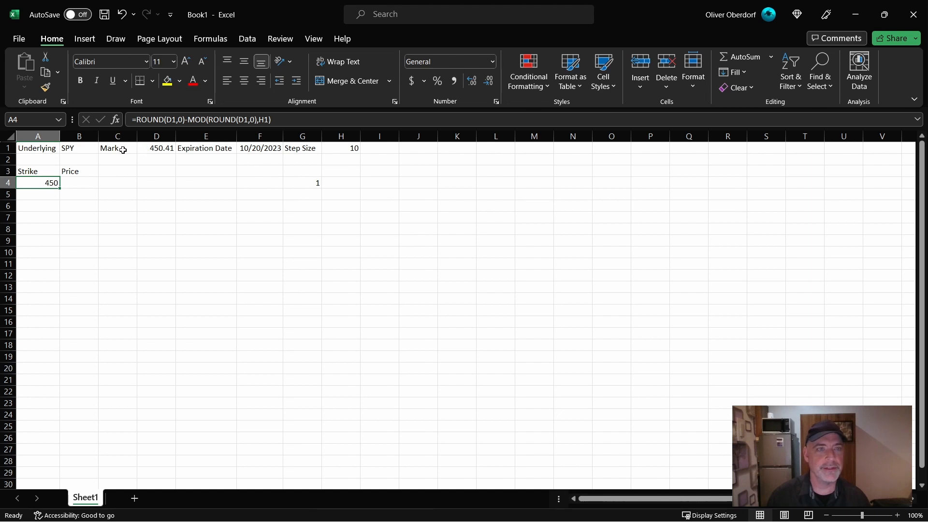
click(305, 183)
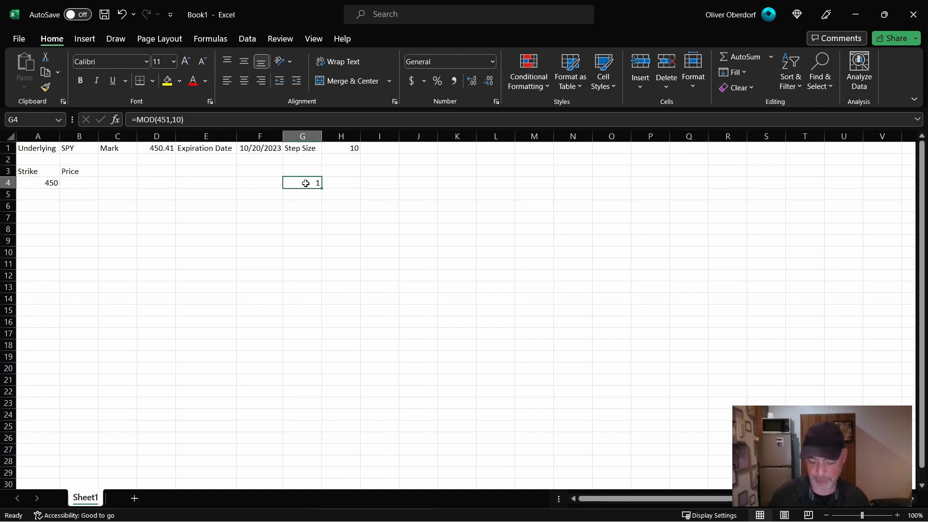
key(BackSpace)
- Enter =A4-H1 in A5 to calculate the second strike from the first strike and the step size
click(46, 195)
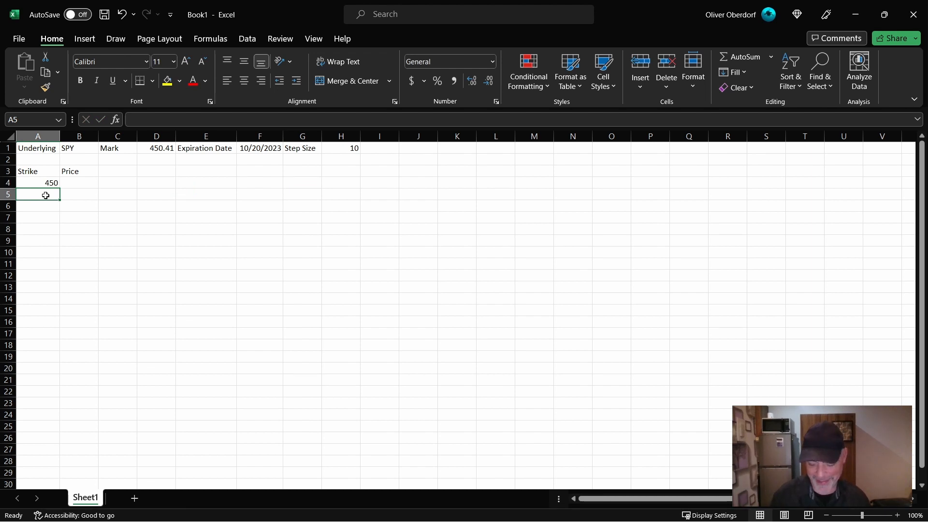
text(=)
click(34, 183)
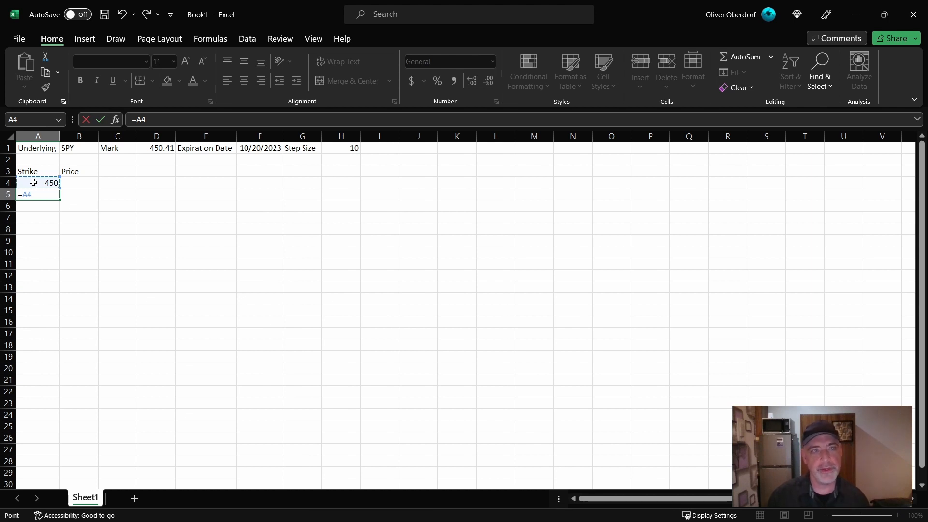
text(-)
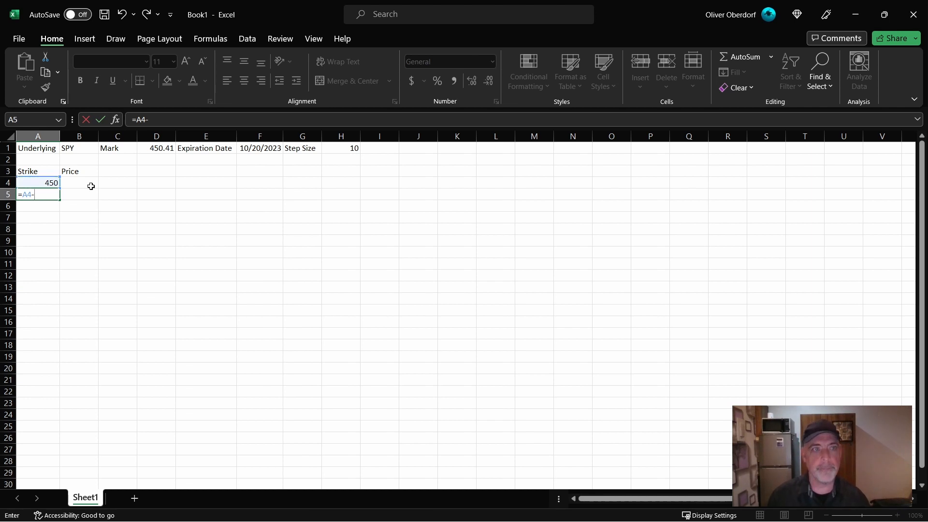
click(345, 147)
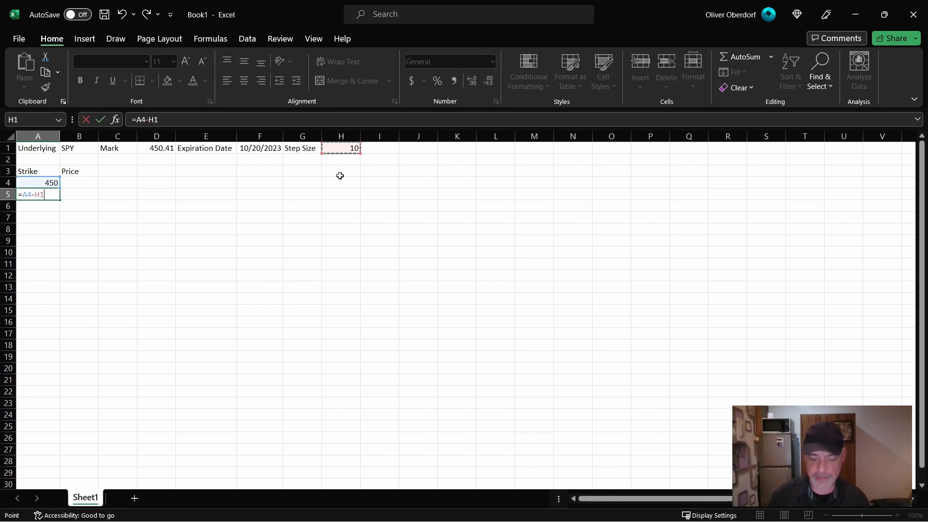
key(ctrl+Return)
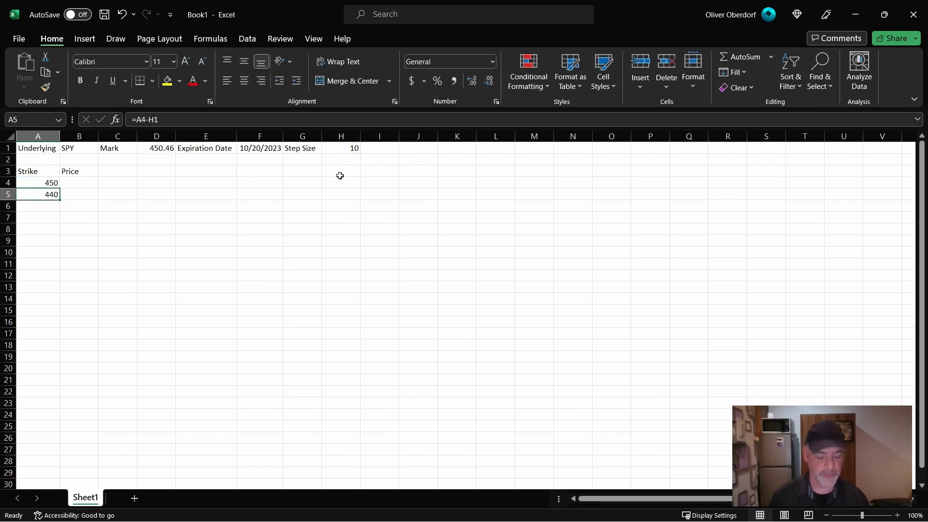
- Try copying the A5 strike formula into A6 and compare the two cells
key(ctrl+c)
key(Down)
key(ctrl+v)
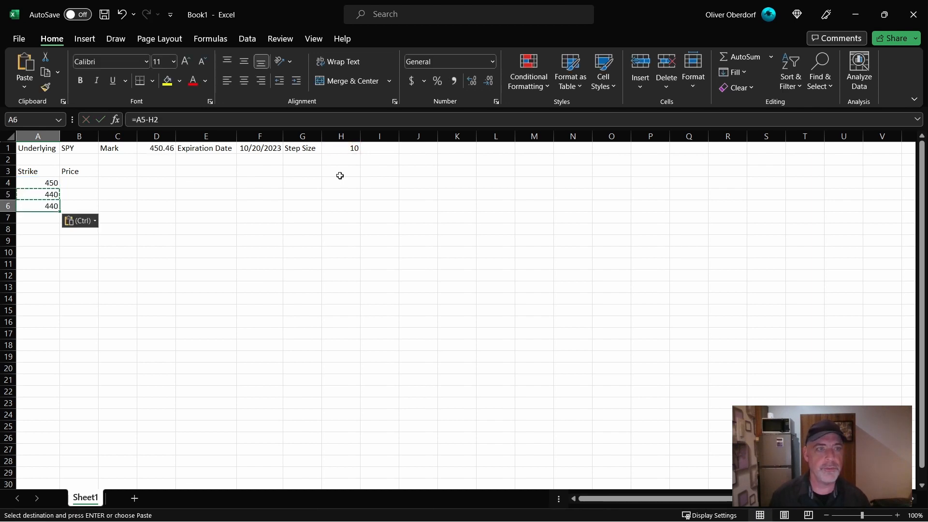
key(Up)
key(Down)
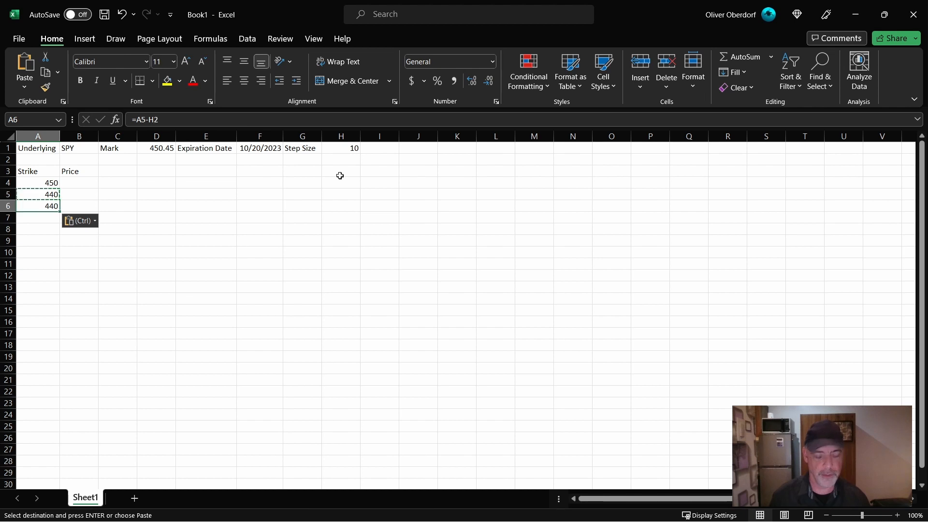
- Replace the A6 formula with =A5-H1 and fill it down the Strike column beyond row 30
text(=)
key(Up)
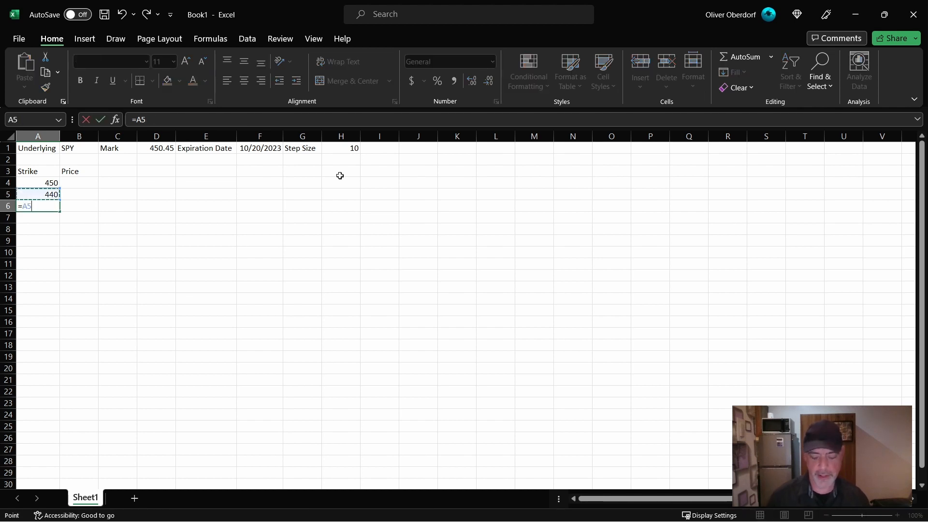
text(-)
click(335, 150)
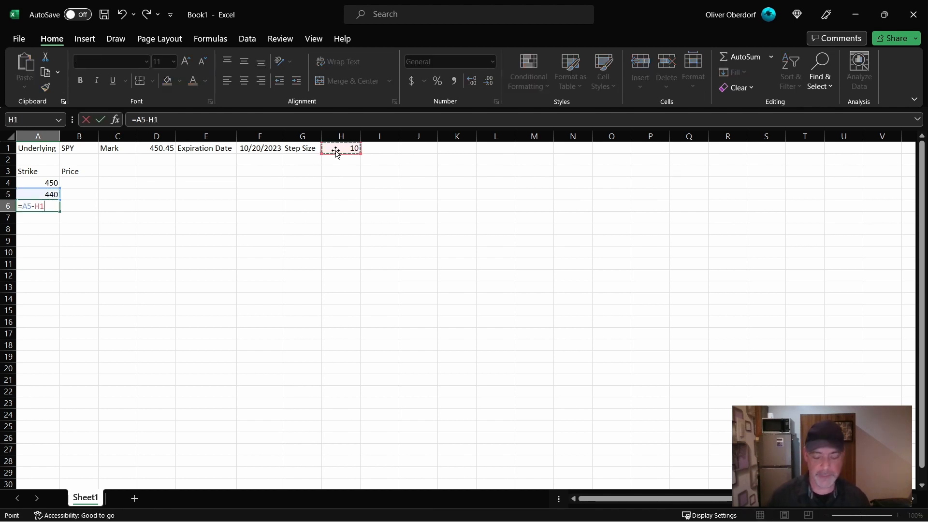
key(Return)
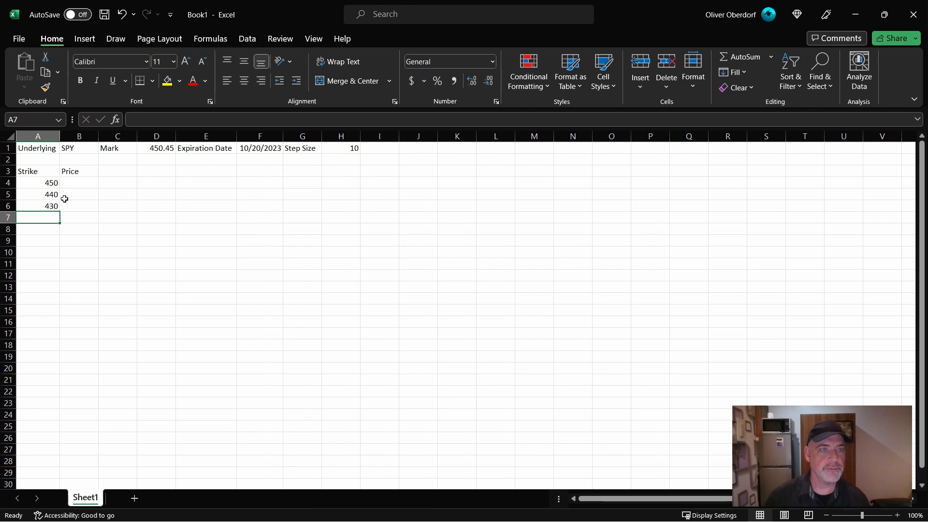
click(39, 206)
drag(60, 212, 51, 379)
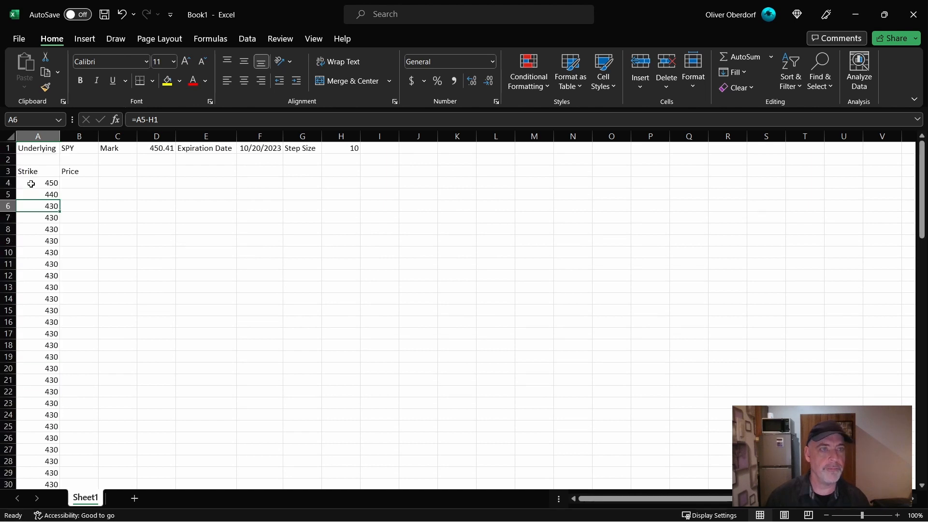
- Examine the formulas in the Strike column from A4 to A9 to see how their step size references shift
click(31, 183)
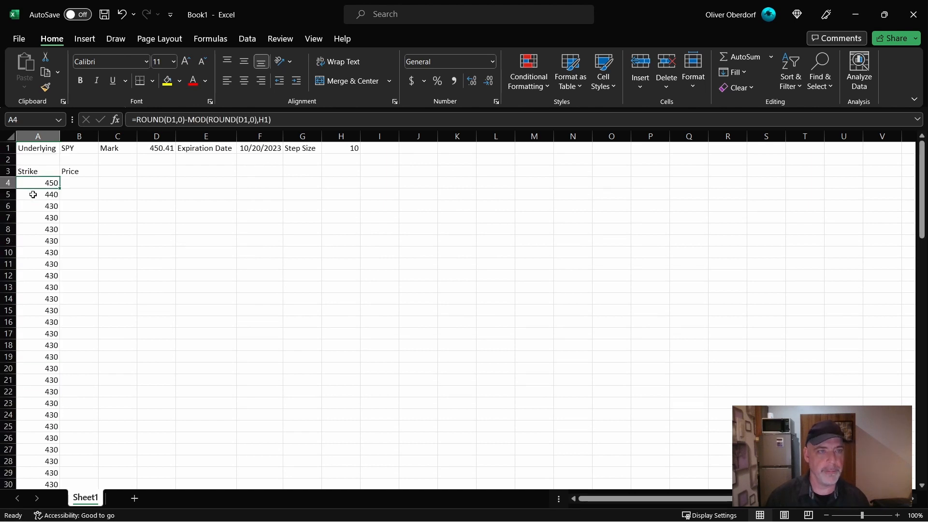
click(30, 195)
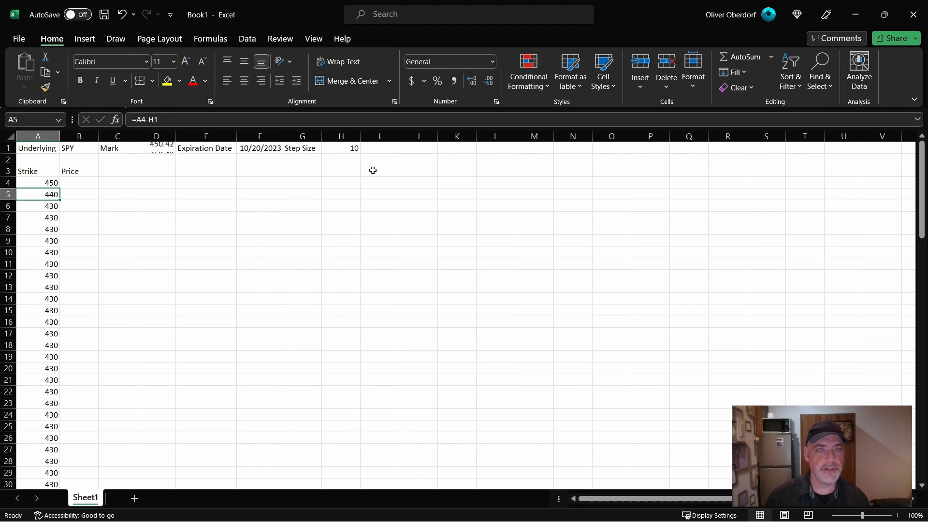
click(43, 206)
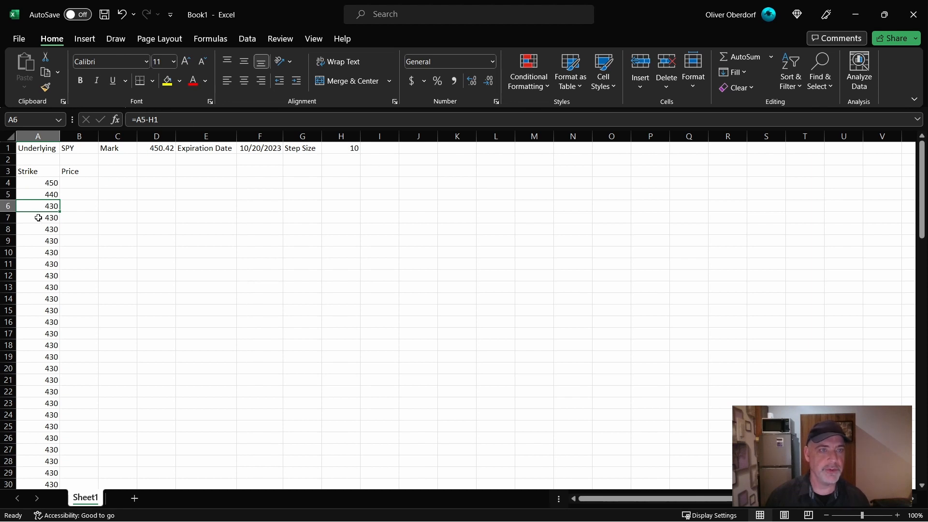
click(38, 217)
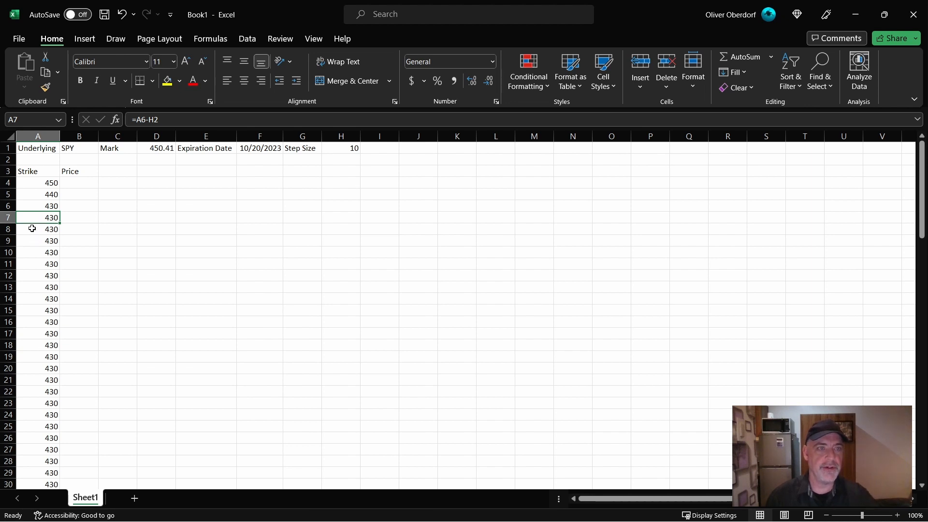
click(32, 228)
click(35, 241)
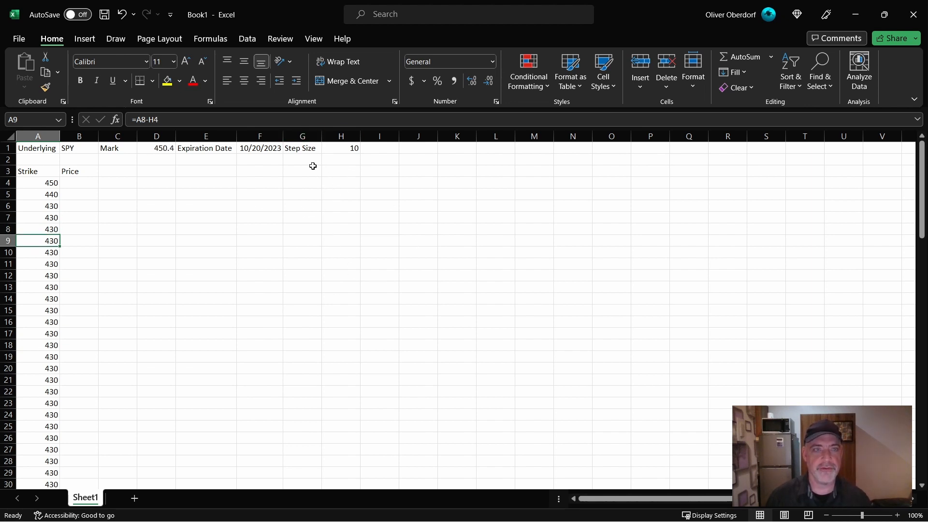
click(51, 185)
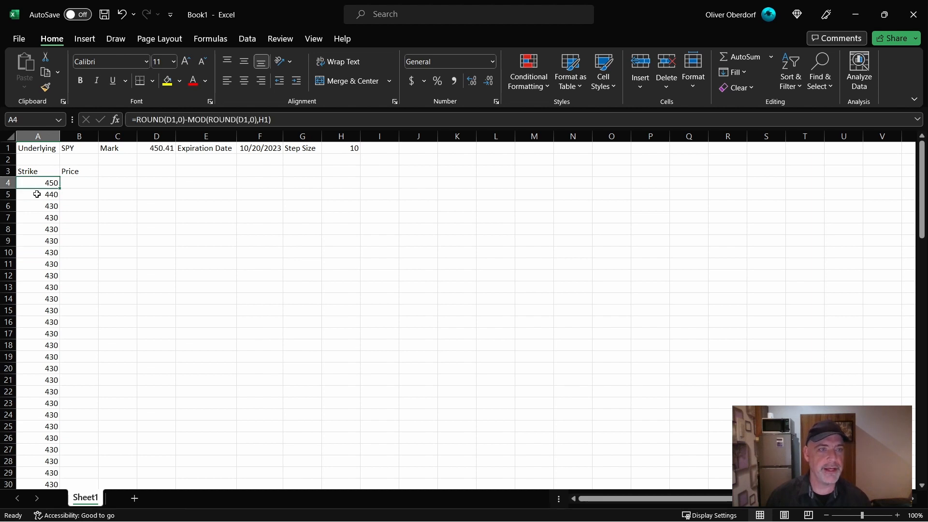
- Lock the row of the step size reference in A5 so the formula reads =A4-H$1
click(38, 195)
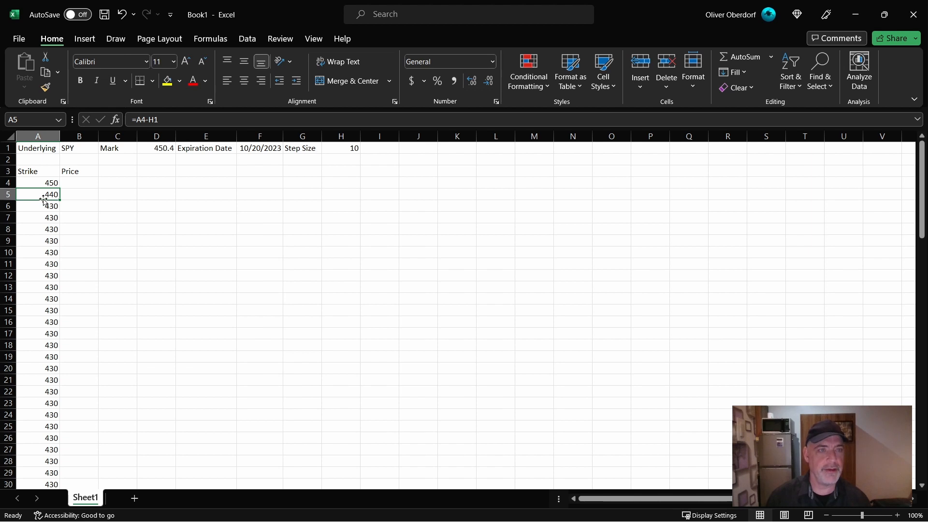
click(156, 119)
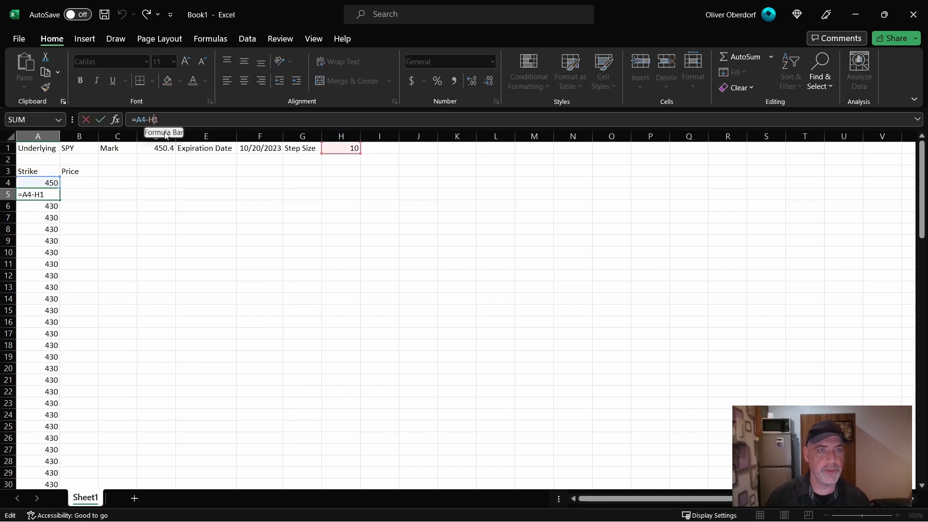
text($)
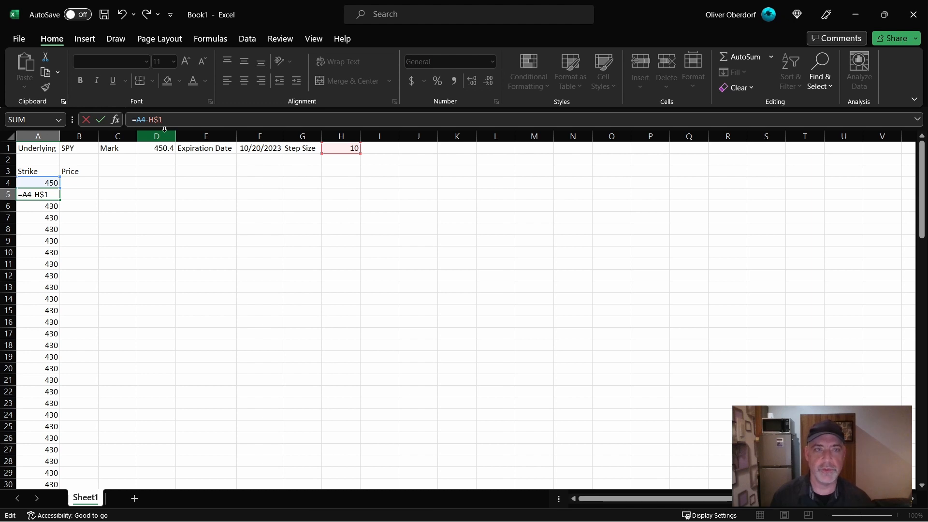
key(Return)
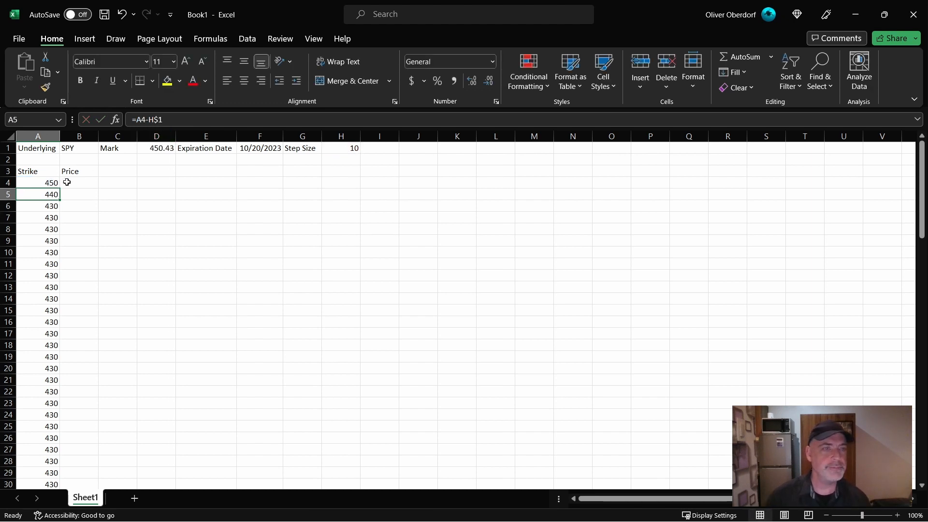
- Fill the A5 formula down over the existing strikes in column A and check the resulting list
double_click(59, 200)
click(160, 221)
scroll(156, 234, down, 13)
scroll(156, 233, up, 13)
- Set the step size in H1 to 1
click(327, 148)
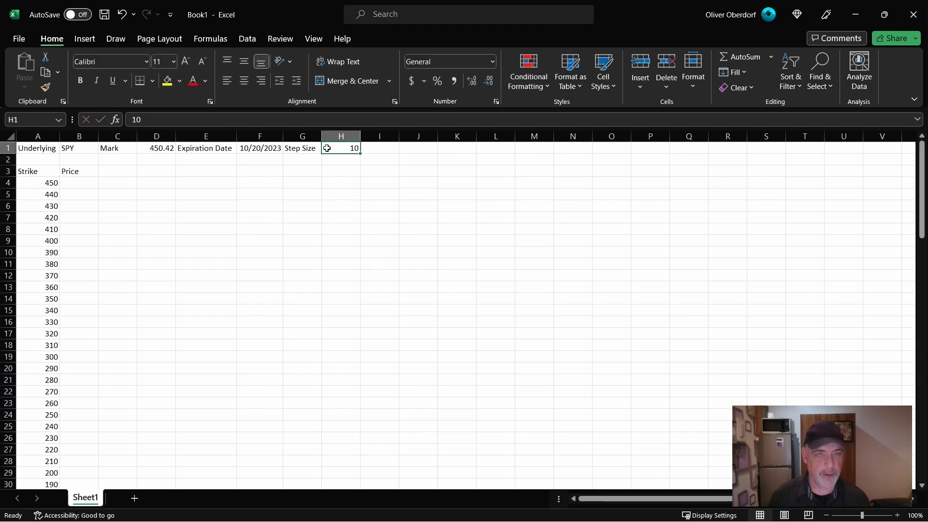
text(1)
key(Return)
- Enter =RTD("tos.rtd",,"MARK","SPY") in B4 to pull the mark, and reselect the cell
click(83, 184)
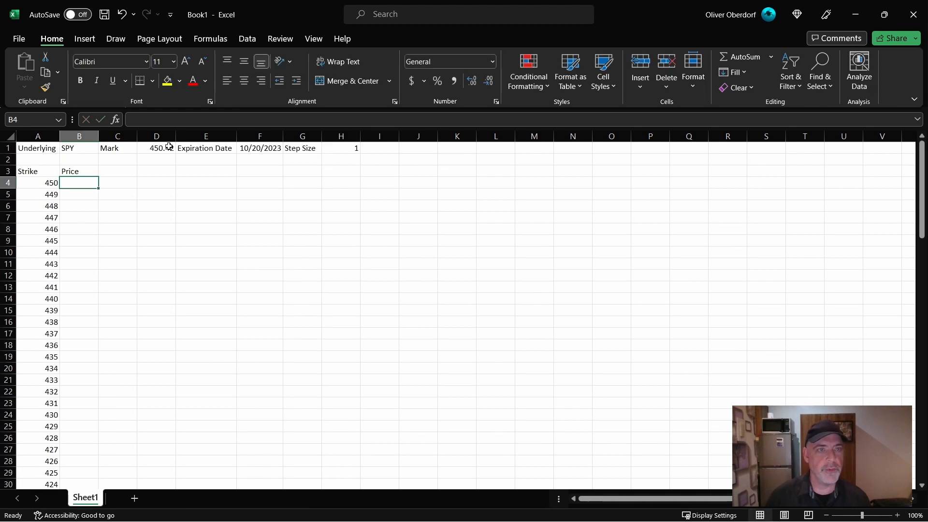
text(=)
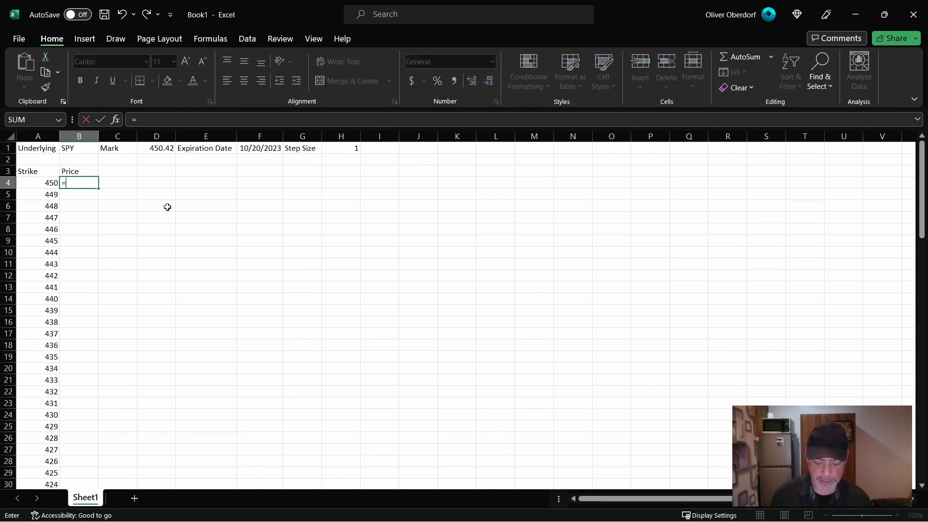
text(RTD()
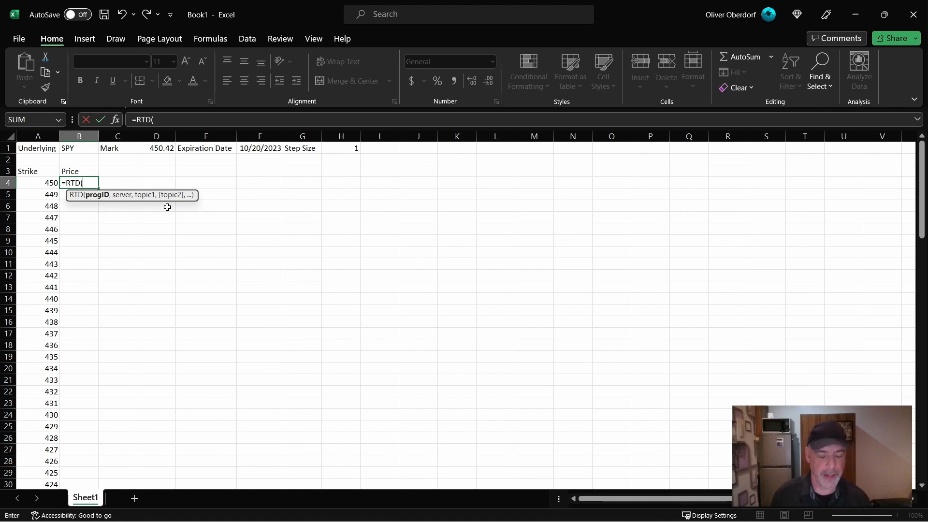
text("tos.rt)
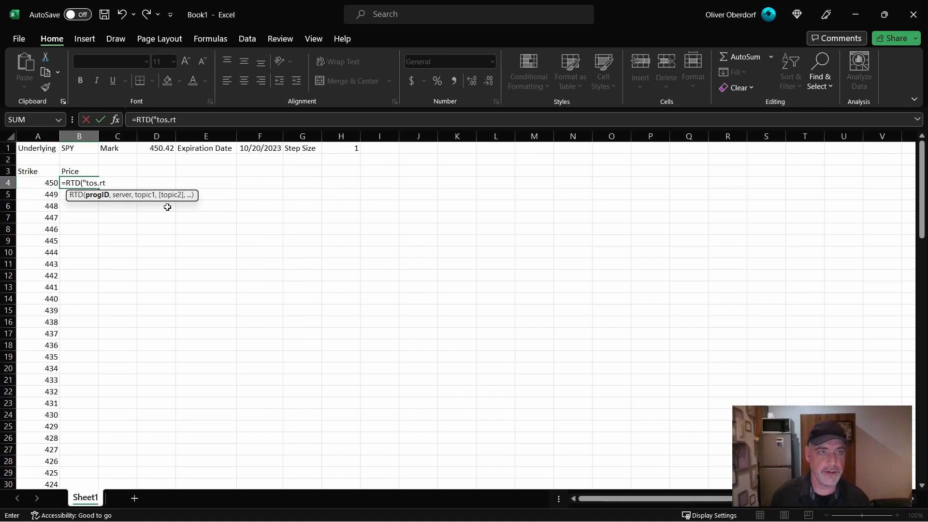
text(d",,)
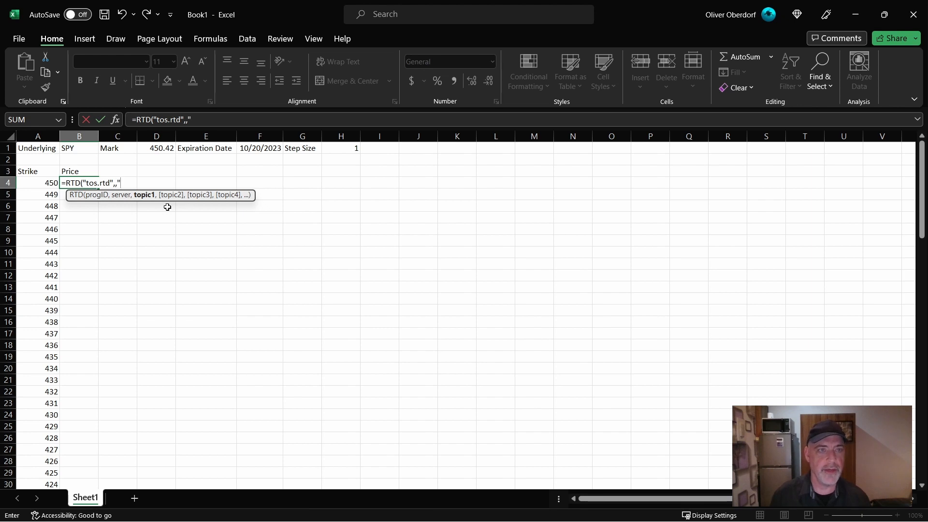
text("MARK")
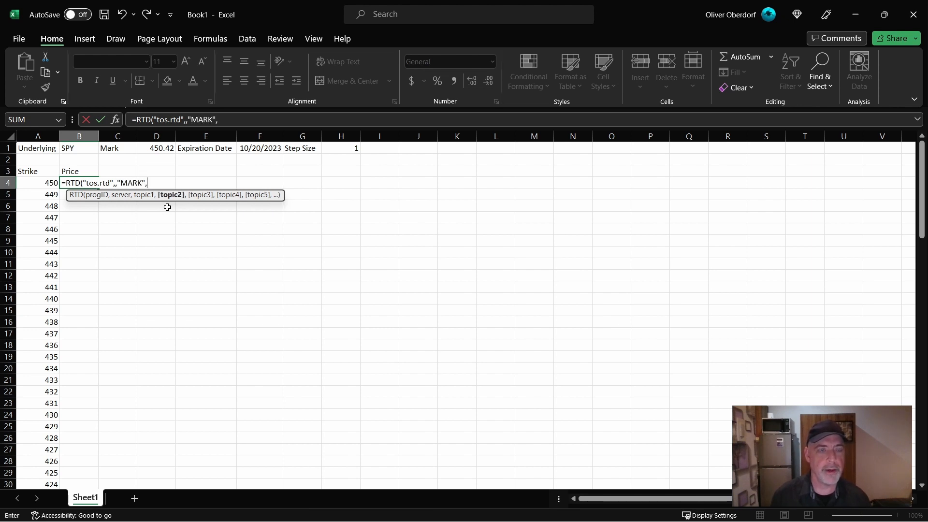
text(,"S)
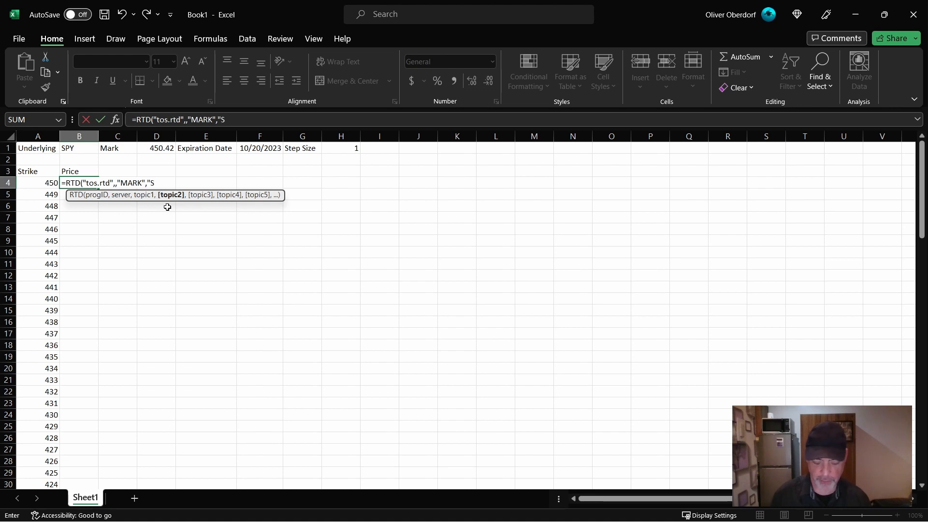
text(PY"))
key(Return)
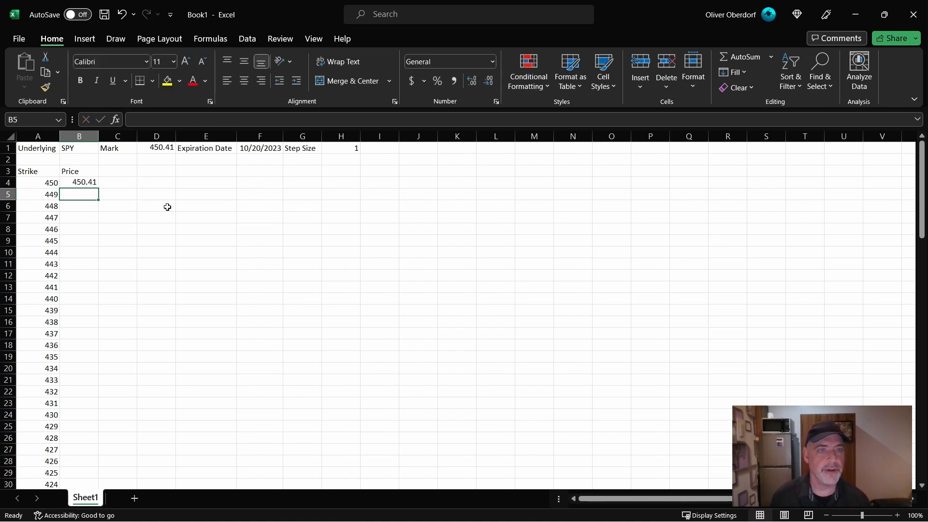
click(74, 183)
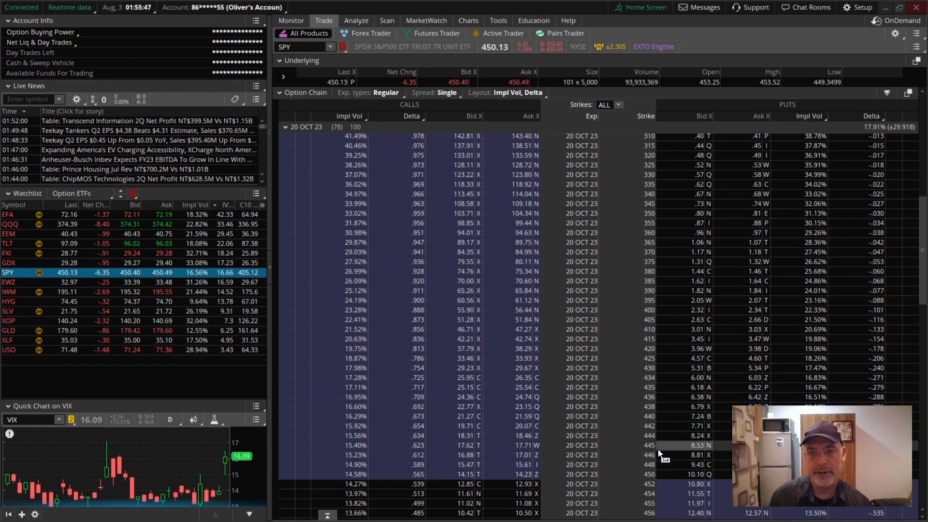
- Copy the symbol of the 20 OCT 23 SPY 435 put from the trading platform's option chain and paste it into L7 in Excel
click(679, 390)
right_click(679, 395)
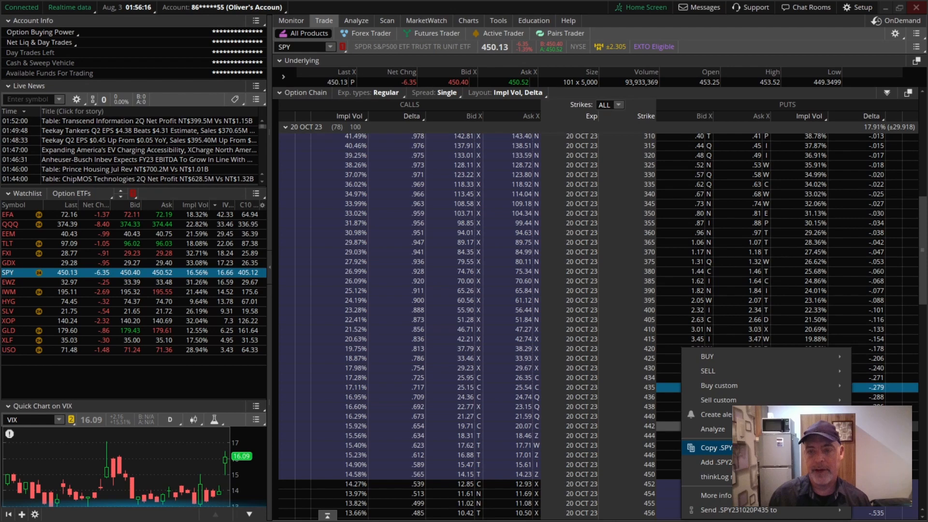
click(754, 448)
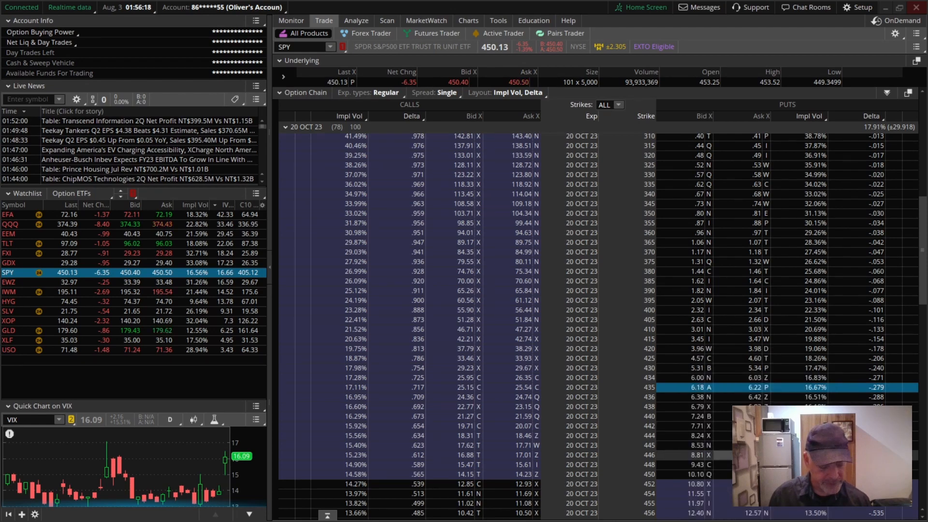
key(alt+Tab)
- Begin a CONCAT formula in C4 that joins ".", the underlying in B1 and the expiration date as TEXT(F1,"yymmdd")
click(120, 183)
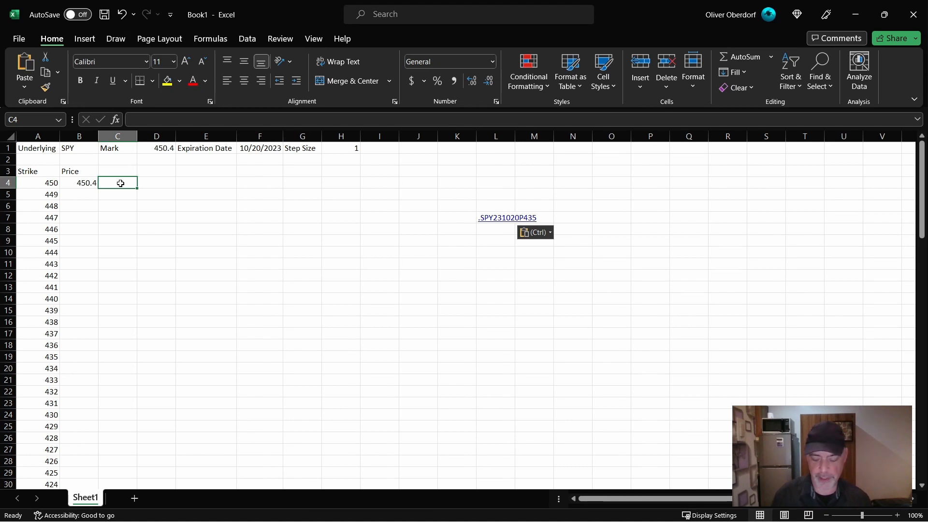
text(=CONCAT)
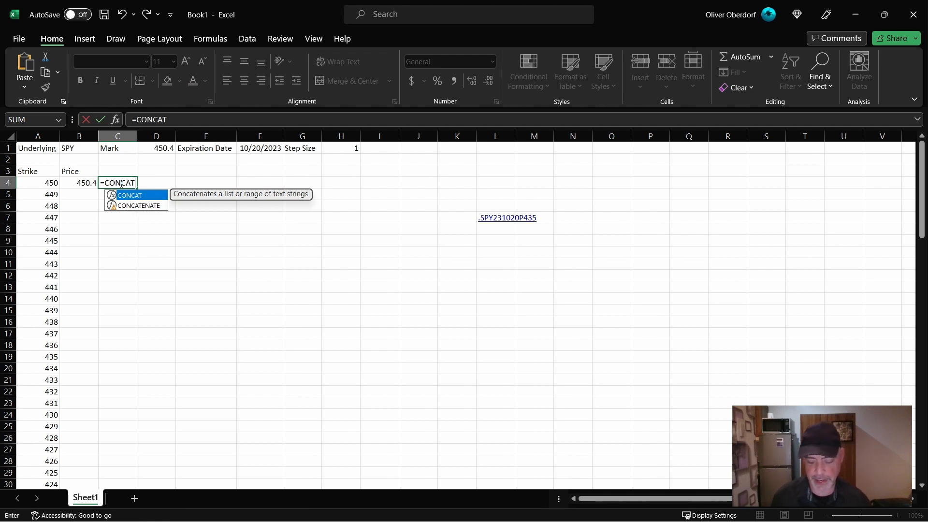
text((".",)
click(79, 148)
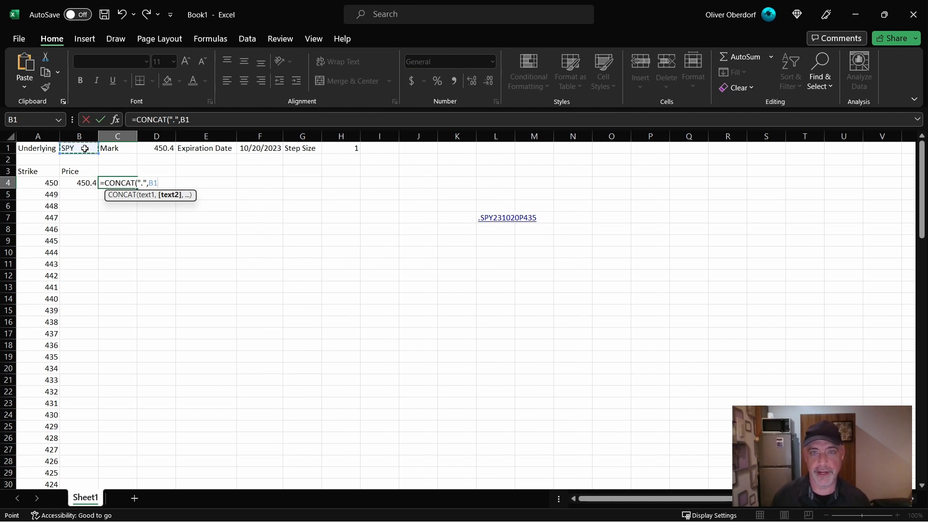
text(,)
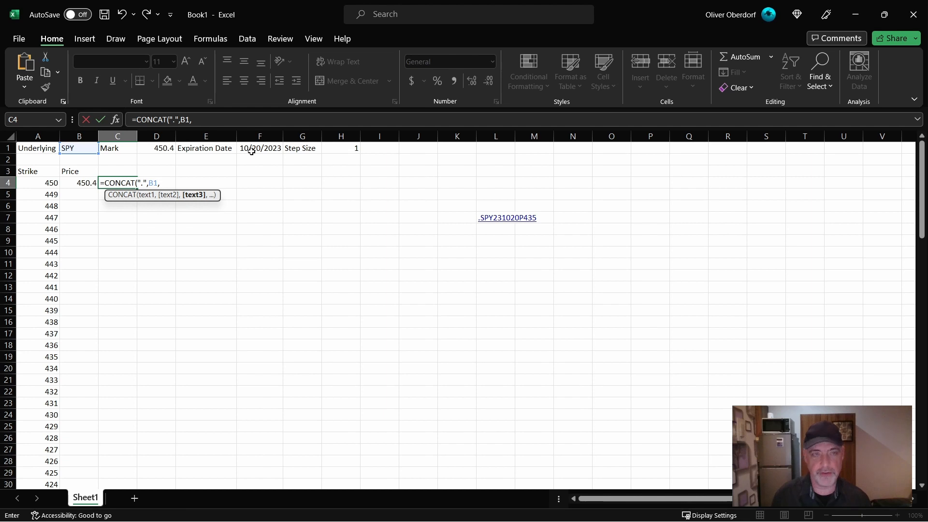
text(TEXT()
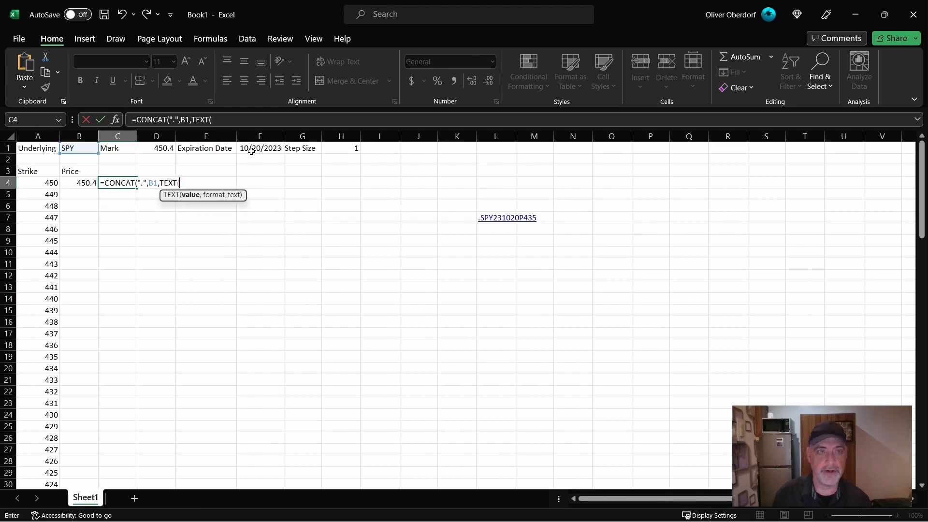
click(251, 151)
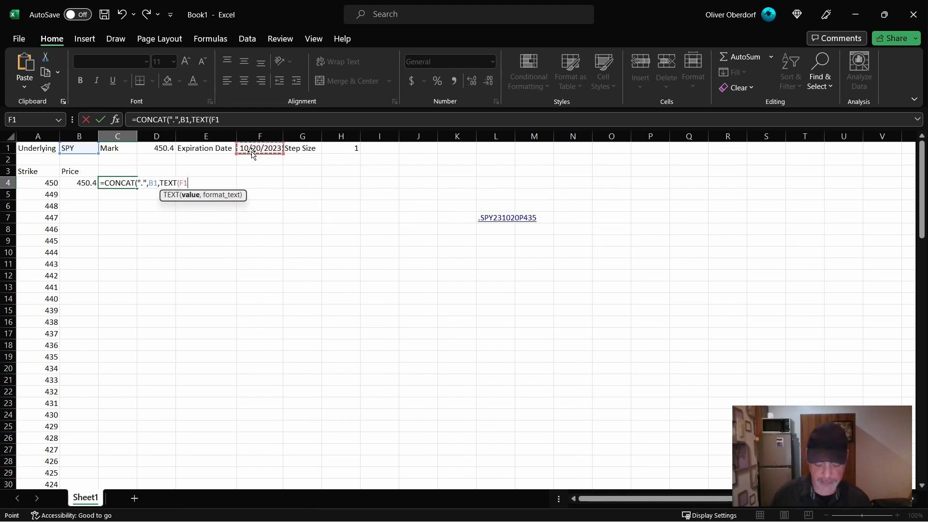
text(,)
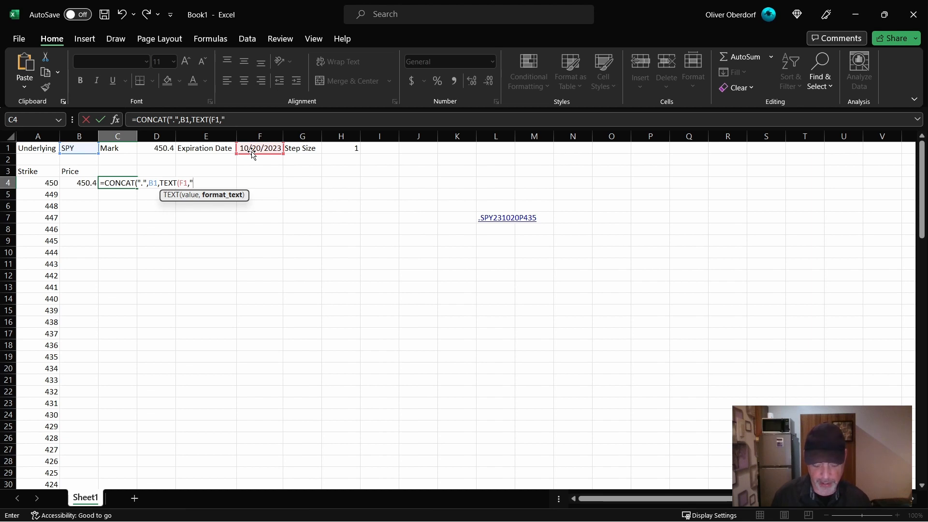
text("yym)
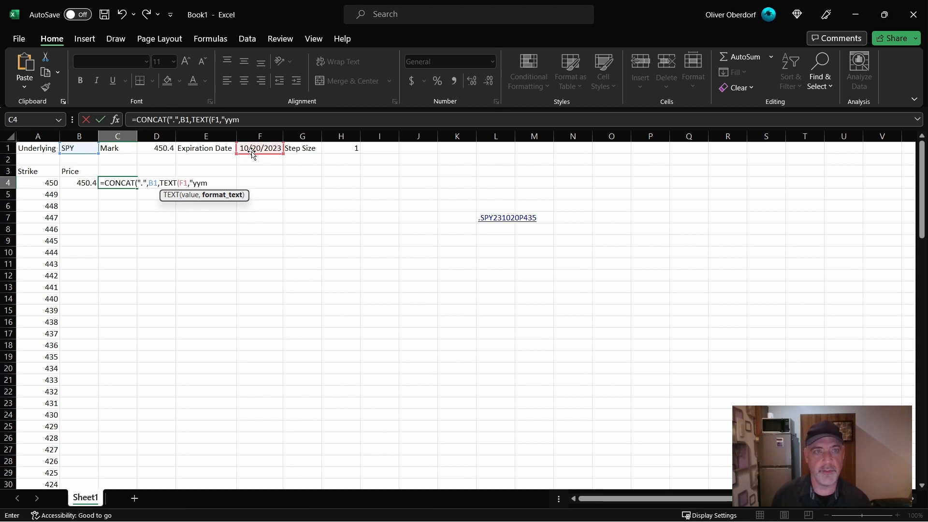
text(mdd"))
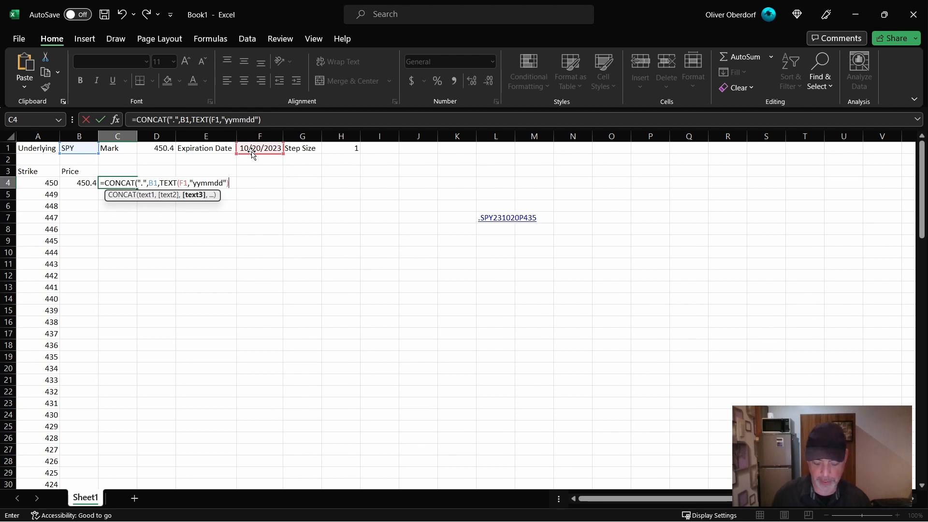
text(,"P)
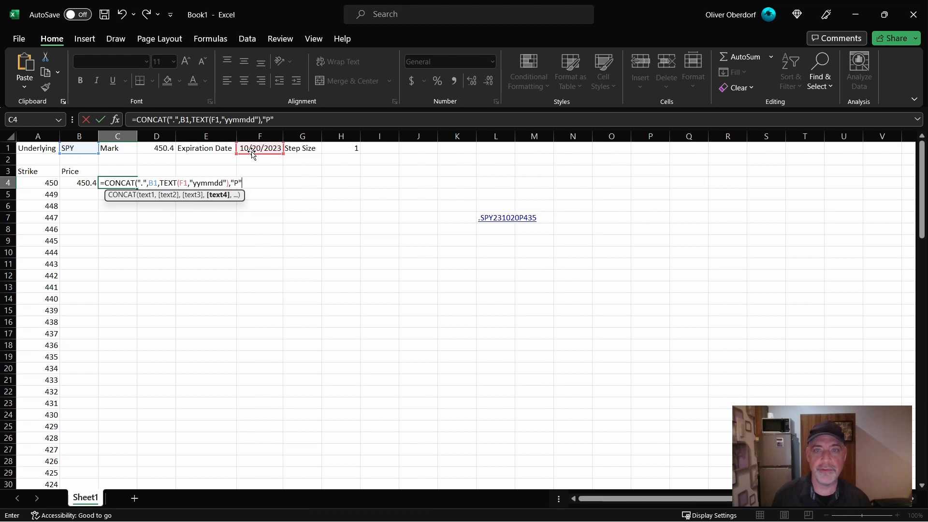
text(",)
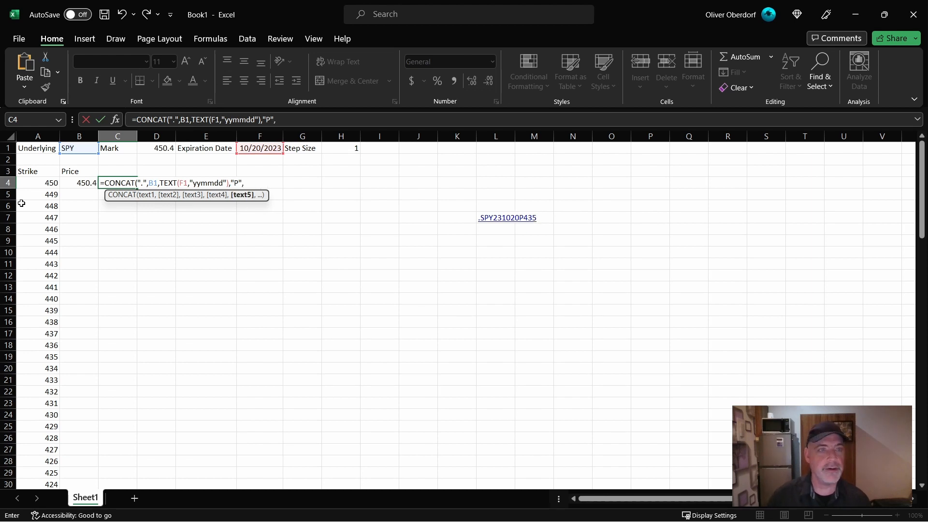
- Complete the C4 formula by appending "P" and the strike in A4
click(25, 184)
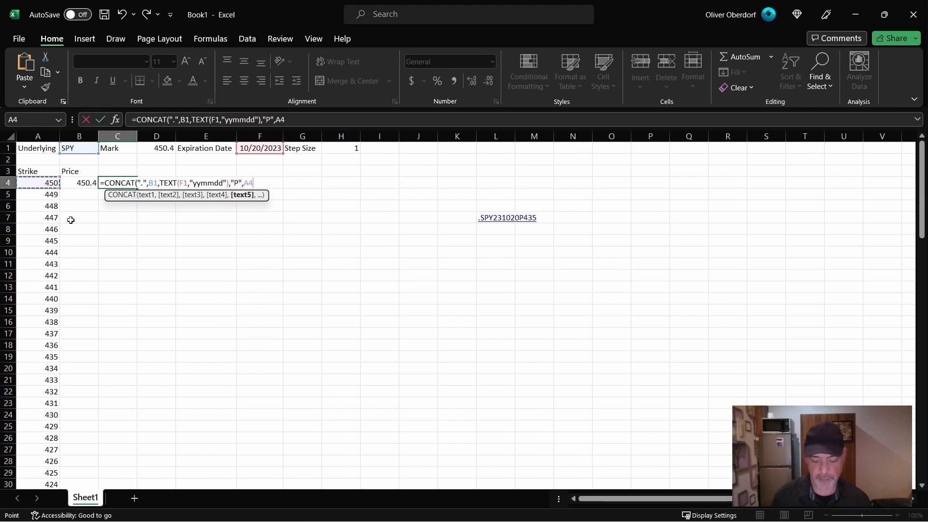
text())
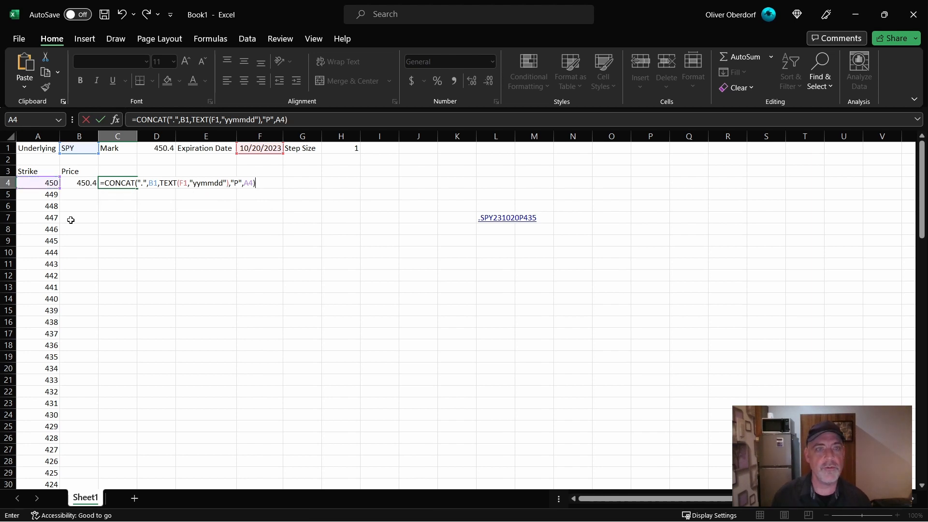
key(Return)
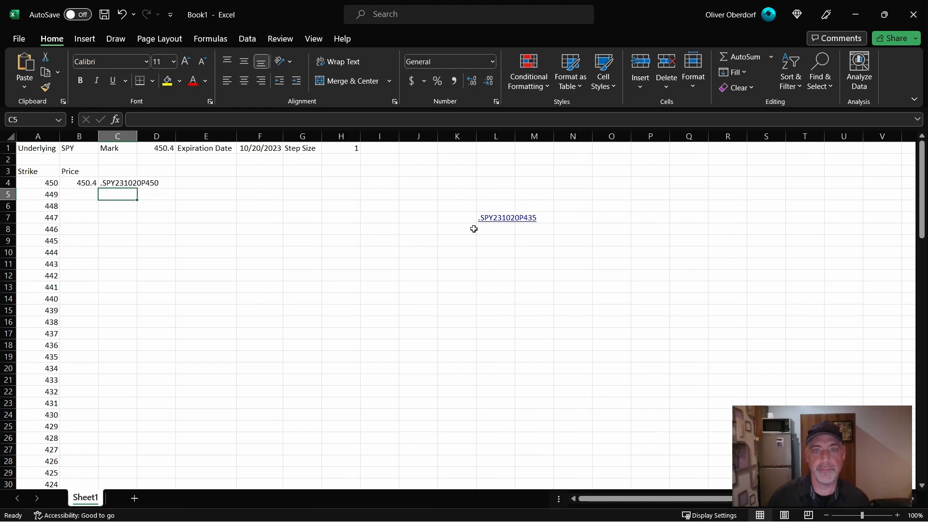
- Label the column of the option symbol OPRA in C3
click(121, 173)
text(OPRA)
key(Return)
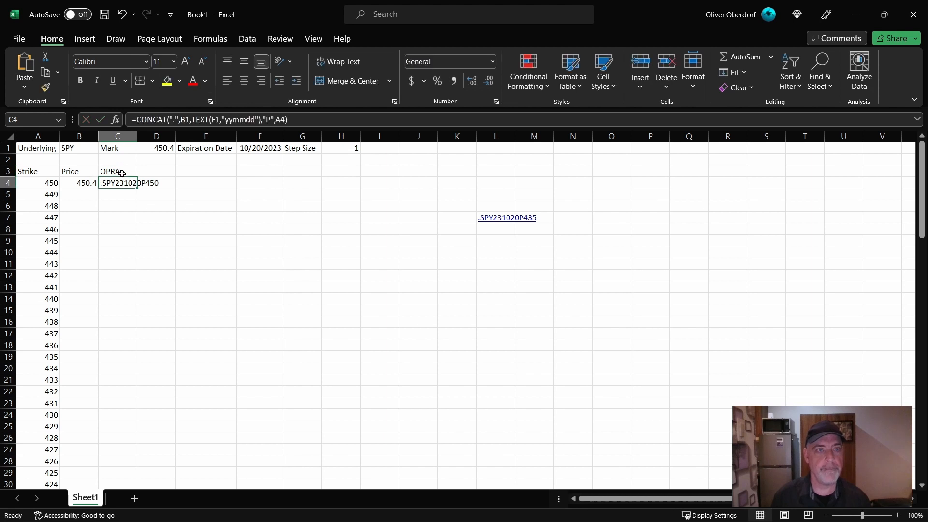
- Clear the Price header and the RTD formula from B3 and B4
key(Up)
key(Left)
key(shift+Down)
key(BackSpace)
key(Return)
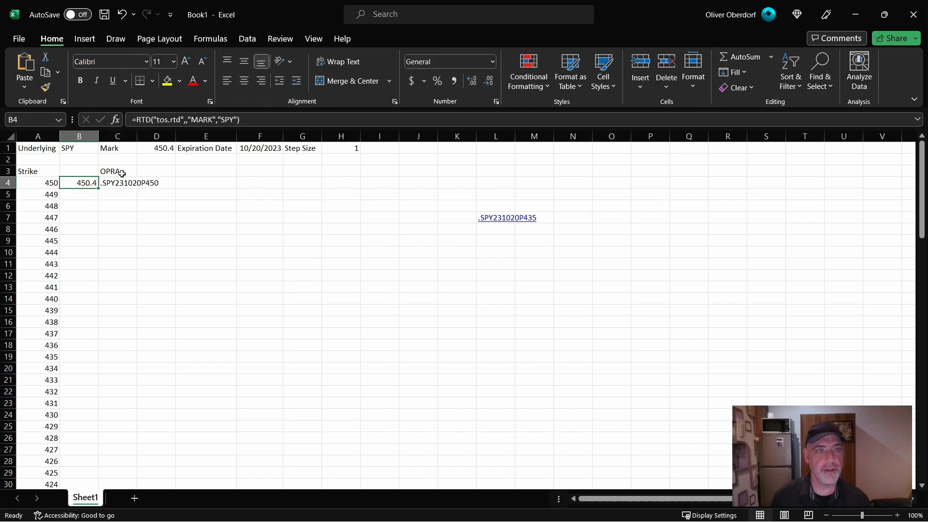
key(BackSpace)
- Move the OPRA header and its formula from C3:C4 to B3:B4, and fill the formula down beside the strikes
key(Up)
key(Right)
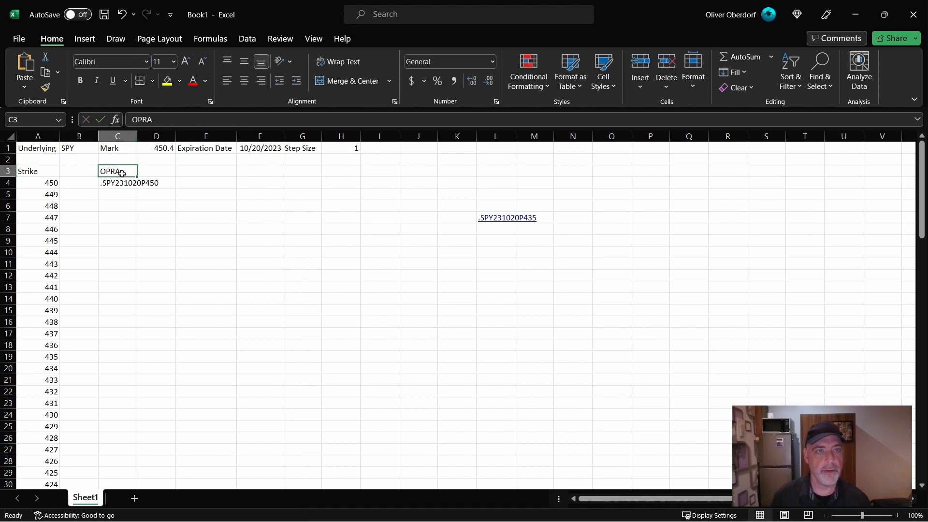
key(shift+Down)
key(ctrl+x)
key(Left)
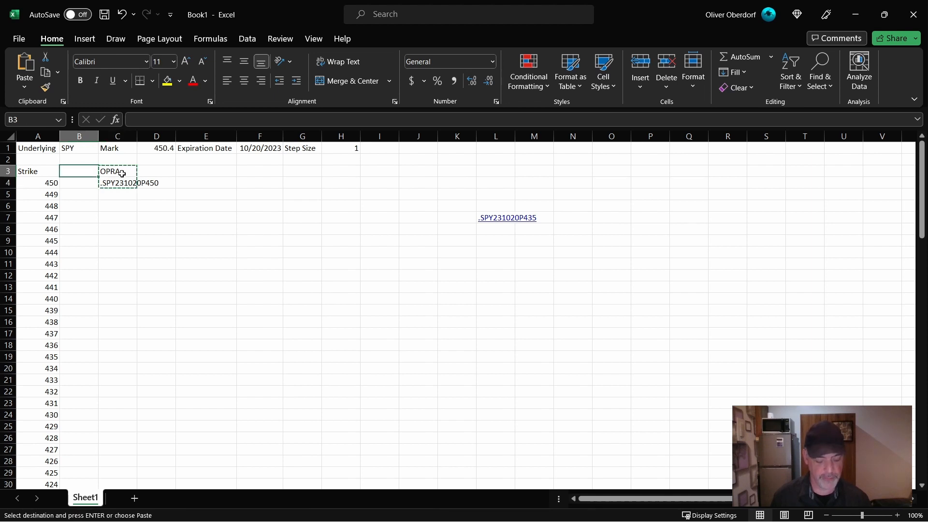
key(Return)
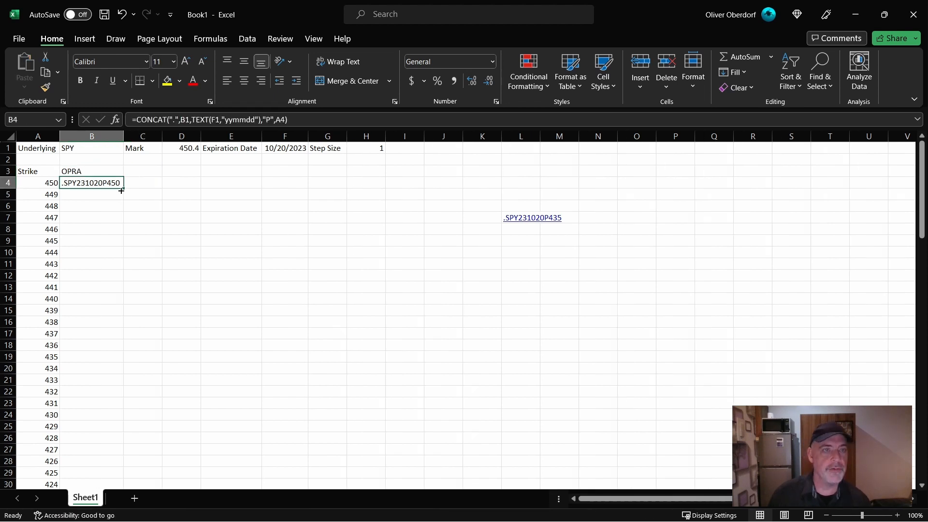
double_click(124, 189)
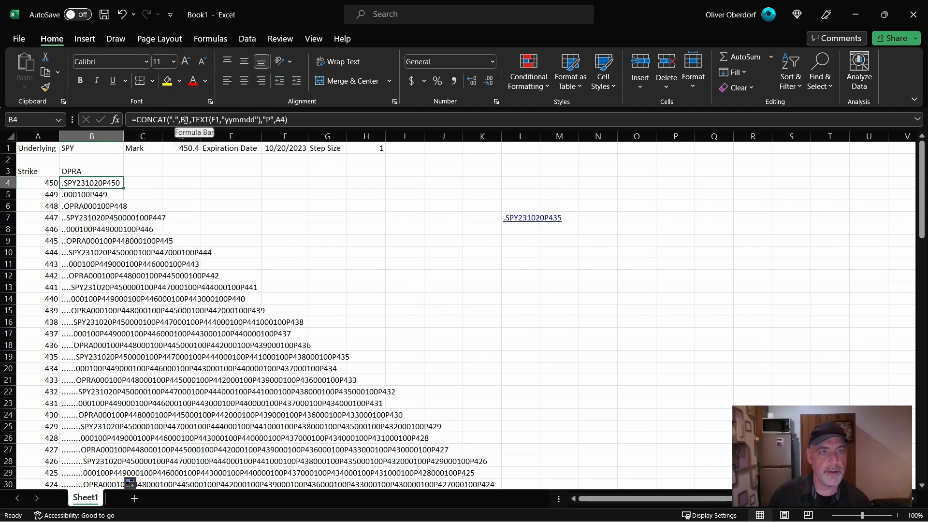
- Lock the row references in the B4 formula as B$1 and F$1, and refill it down the OPRA column
click(186, 120)
text($)
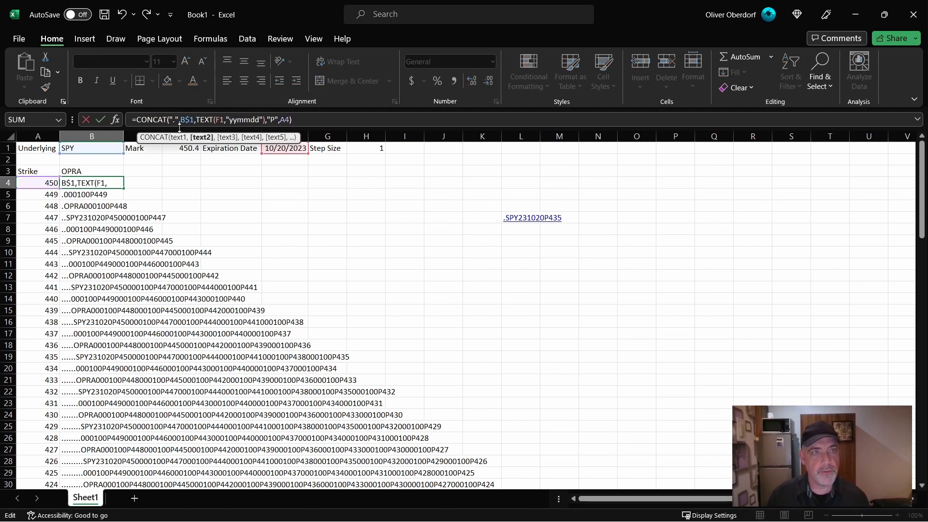
click(220, 120)
text($)
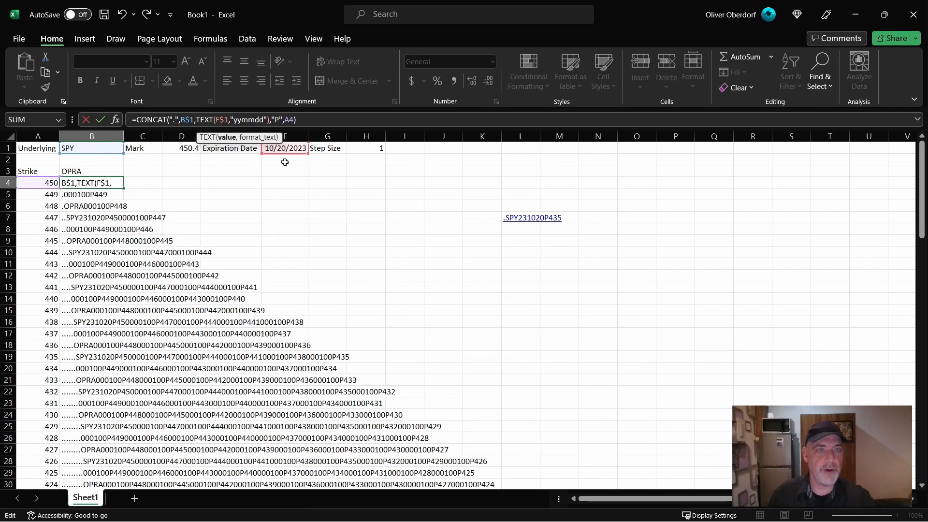
double_click(128, 187)
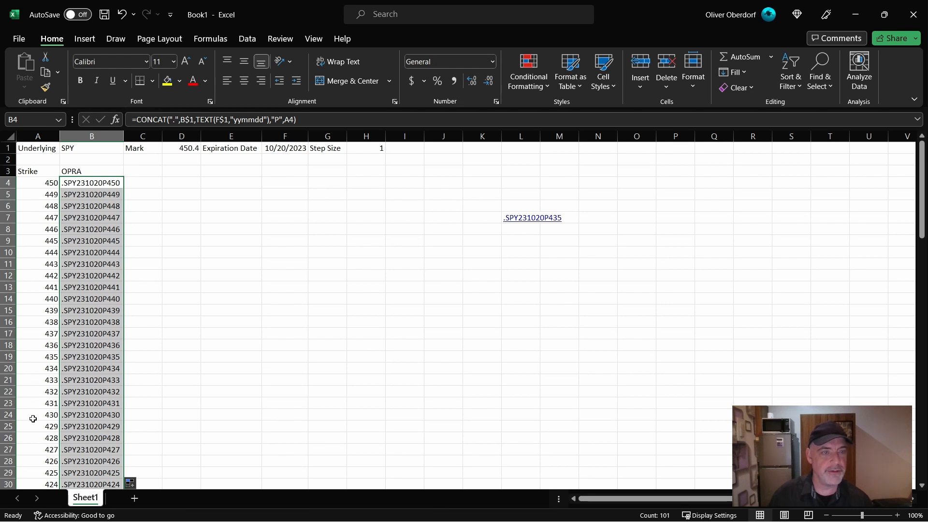
- Set the expiration date in F1 to 11/17/2023
click(284, 150)
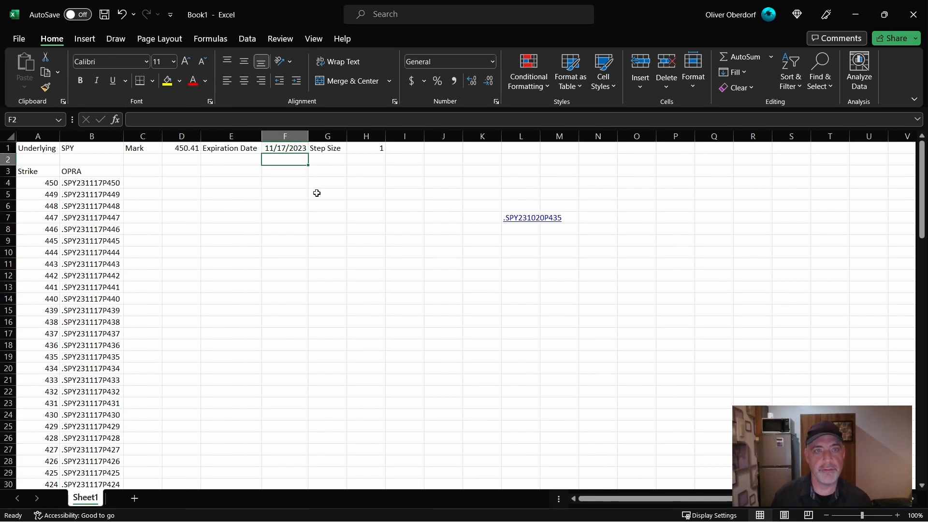
- Set the expiration date in F1 to 10/20/2023
key(Up)
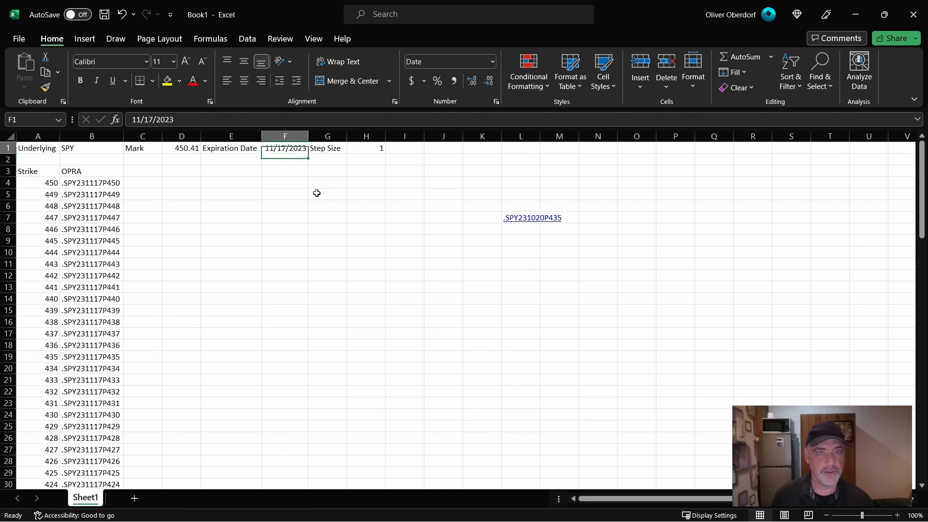
text(10/20/2023)
key(Return)
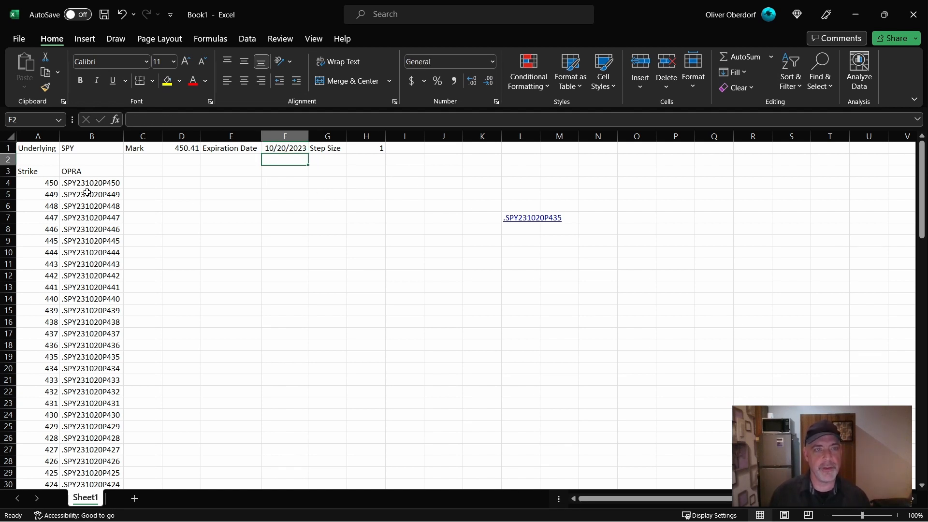
- Add a Mid column header in C3 beside OPRA
click(151, 175)
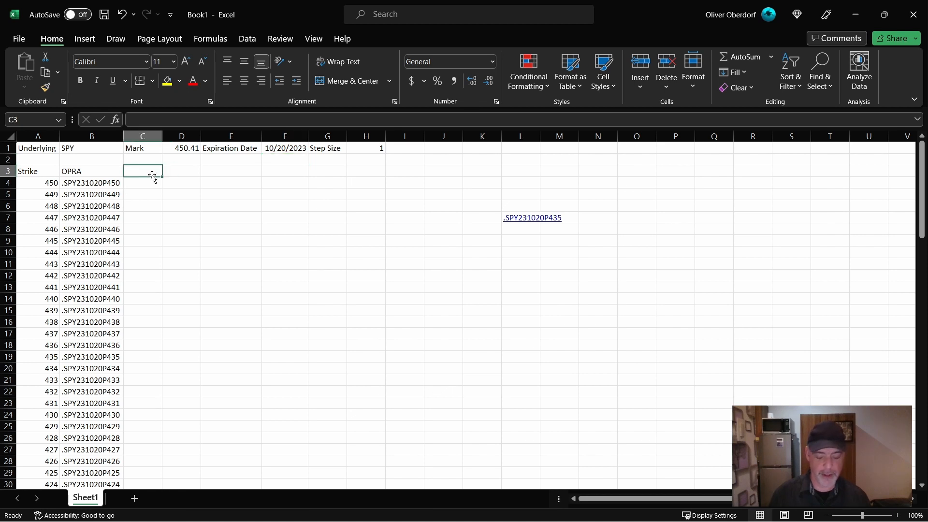
text(Mid)
key(Return)
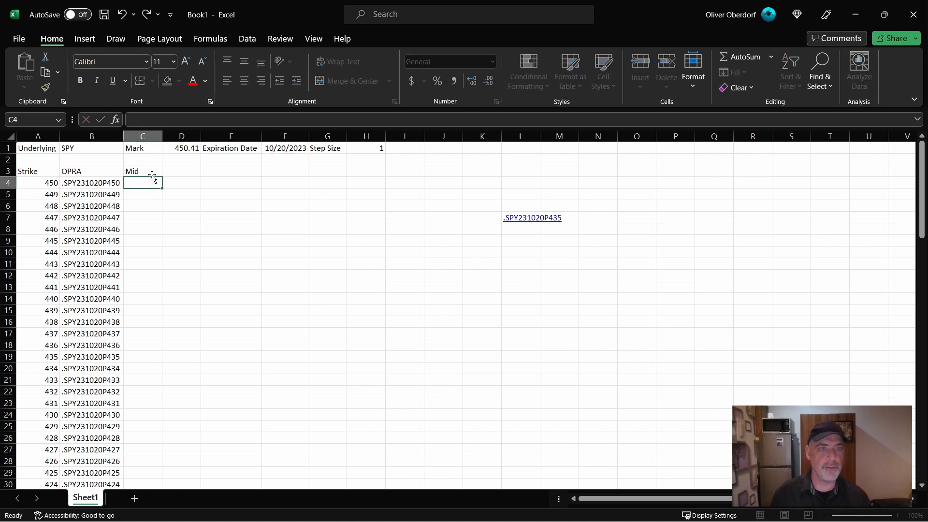
- Enter the formula =RTD("tos.rtd",,"MID",B4) in C4, referencing the first OPRA symbol
text(=RTD)
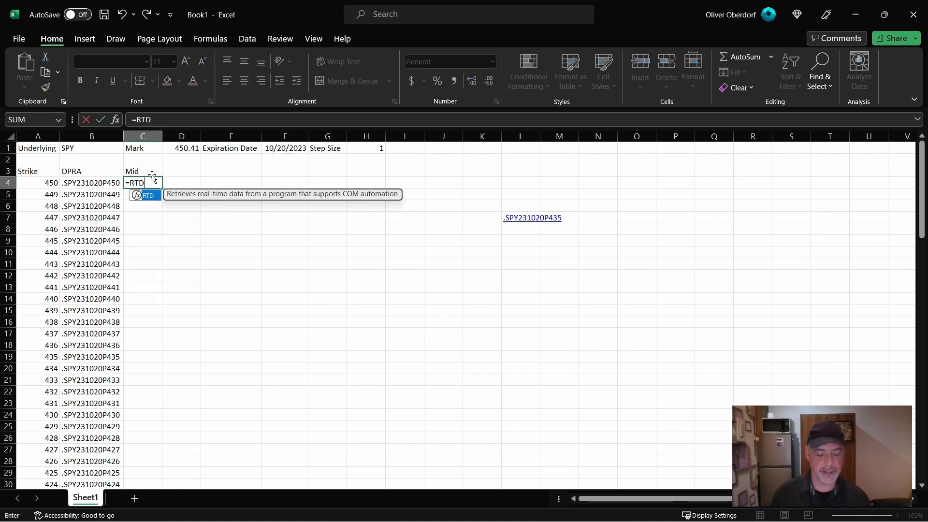
text(("tos.)
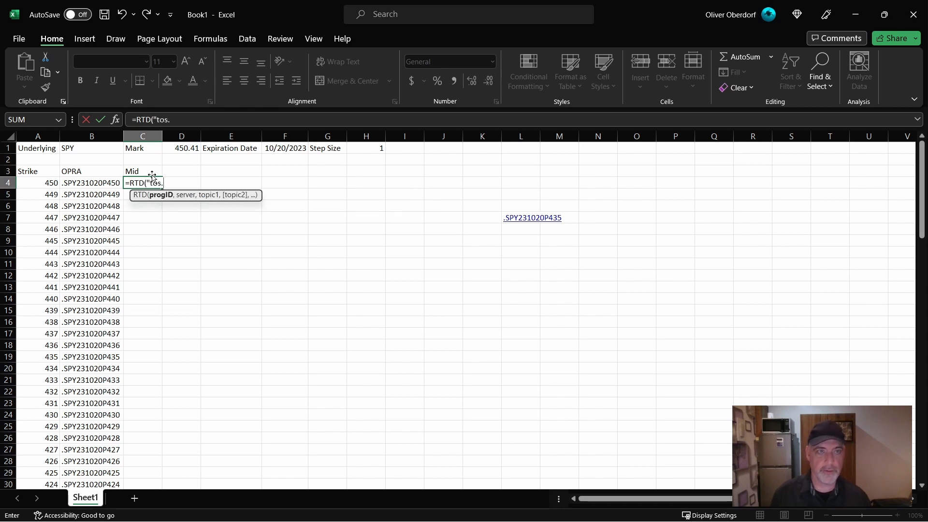
text(rtd",,)
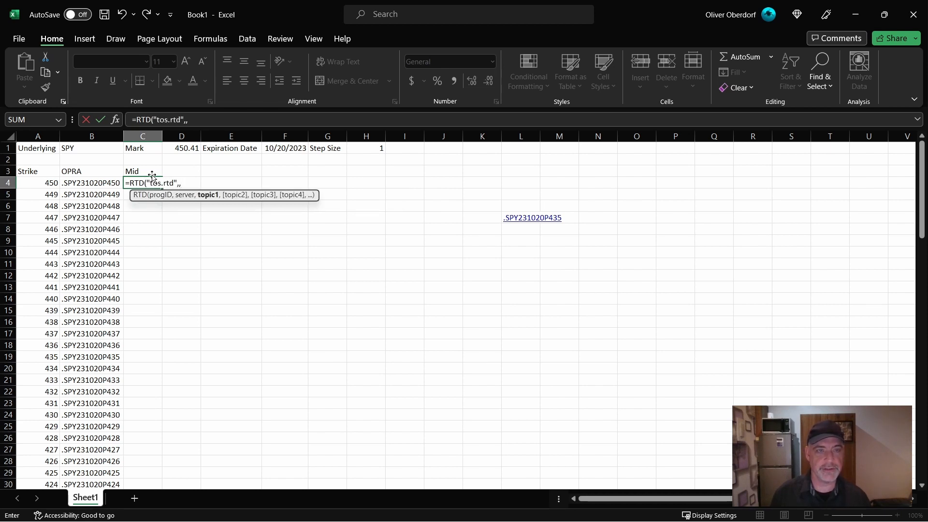
text("MOD")
key(BackSpace)
key(BackSpace)
key(BackSpace)
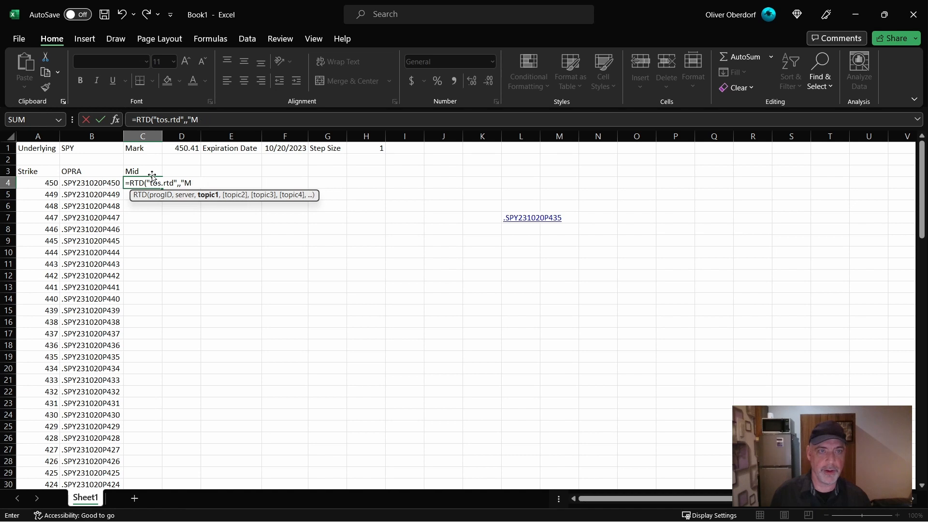
text(ID",)
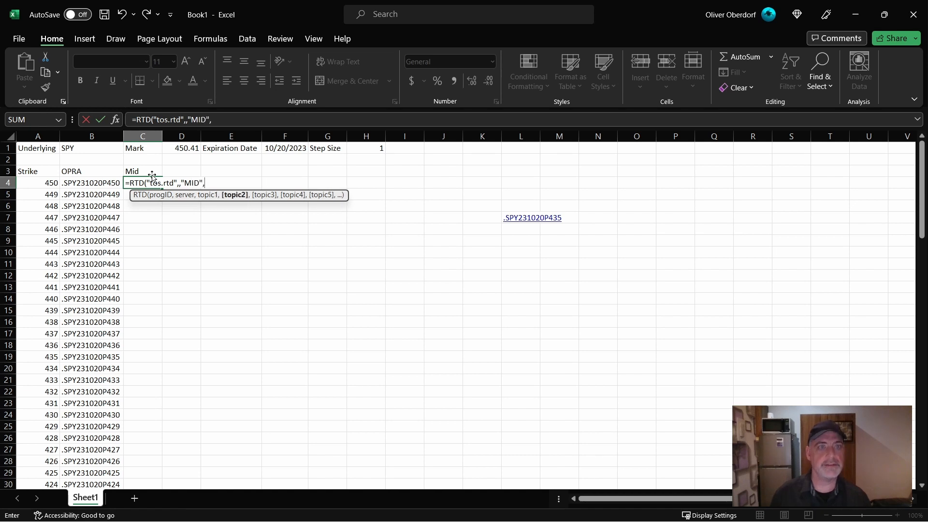
click(103, 184)
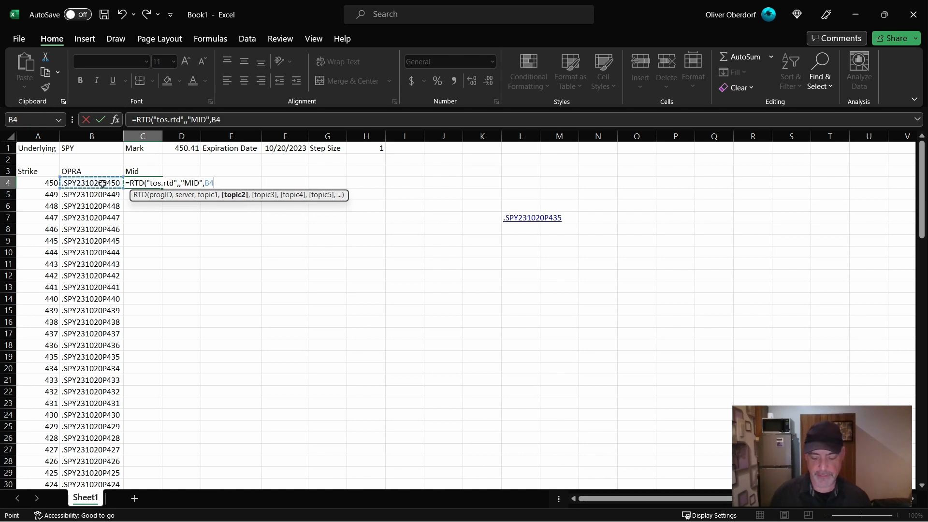
text())
key(ctrl+Return)
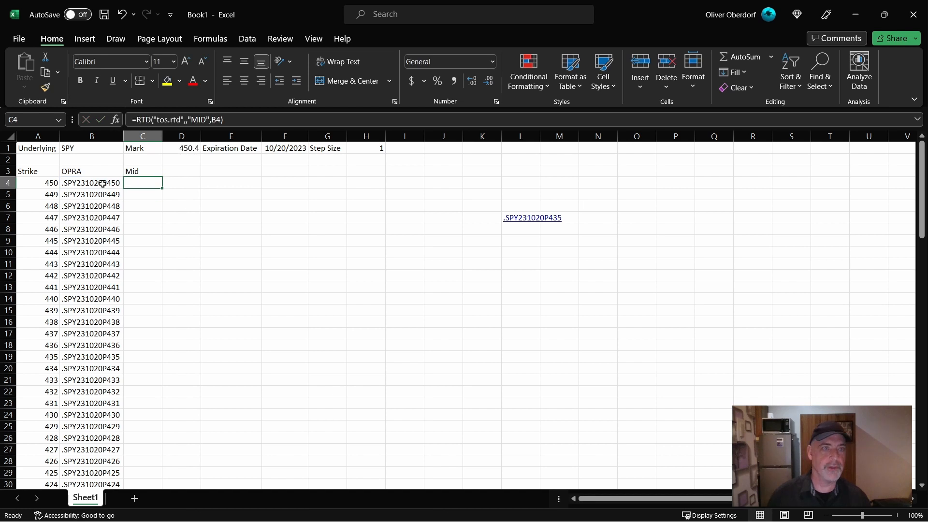
- Change the C4 topic to BID, wrap the formula in AVERAGE, and duplicate the RTD call as its second argument
double_click(200, 119)
click(200, 119)
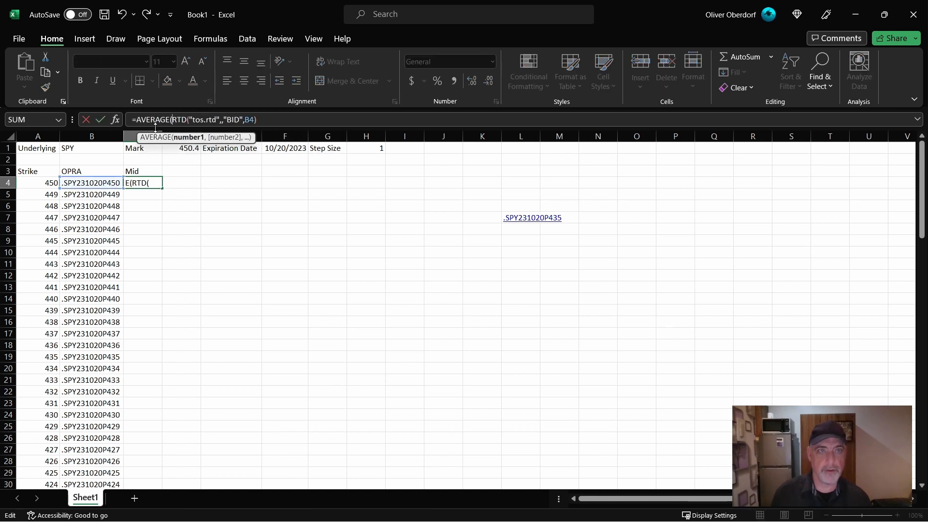
shift+click(271, 121)
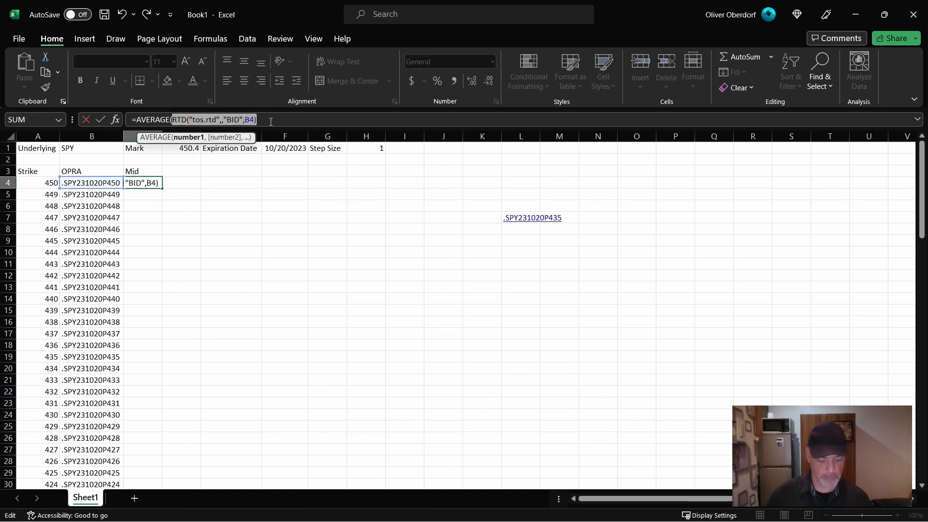
key(ctrl+c)
key(End)
text(,)
key(ctrl+v)
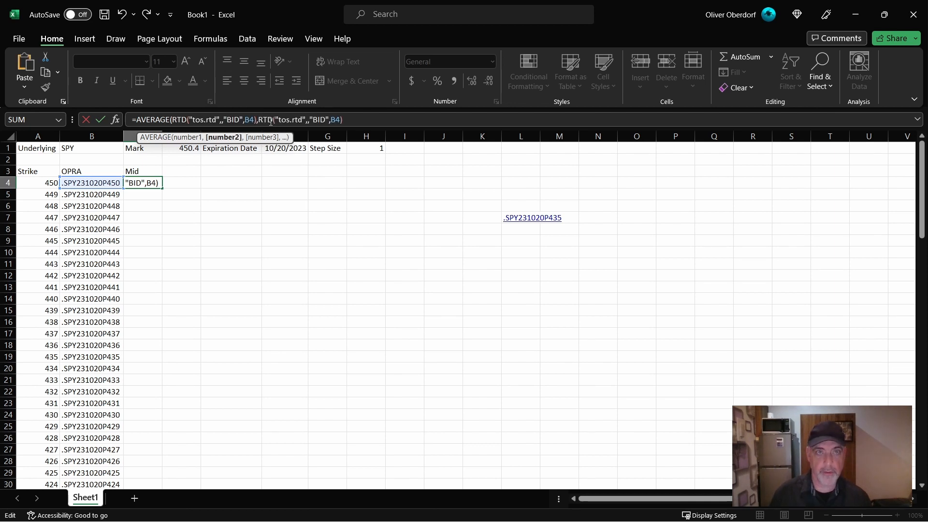
text())
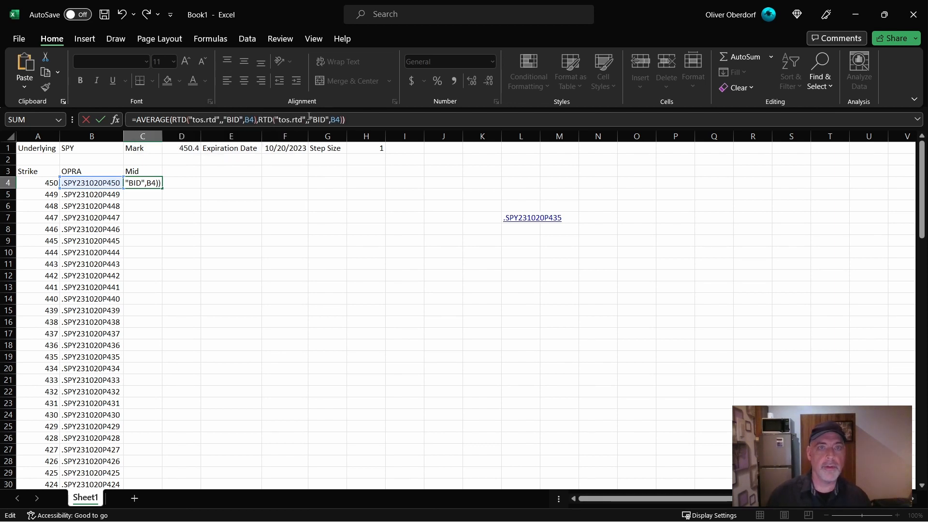
- Change the topic of the second RTD call in the C4 AVERAGE formula to ASK
click(319, 119)
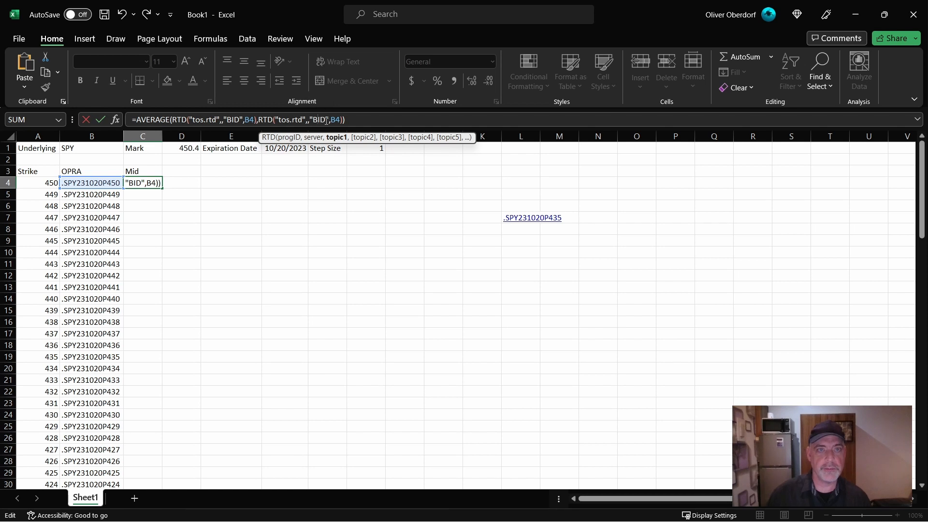
key(BackSpace)
key(BackSpace)
key(BackSpace)
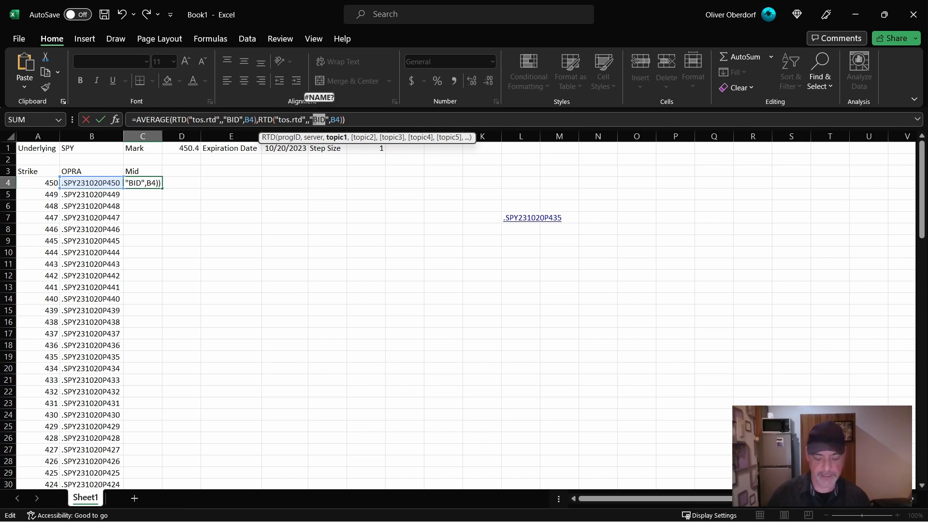
text(ASK)
key(Return)
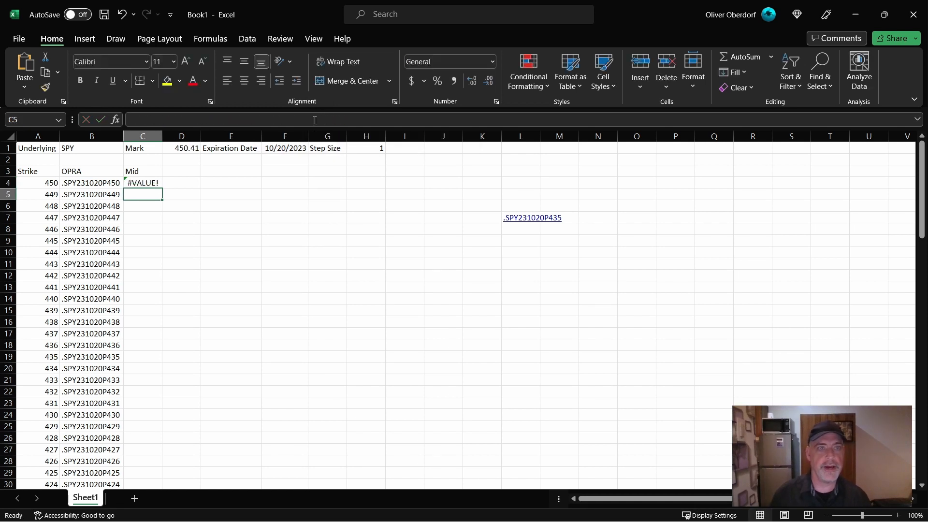
key(alt+Tab)
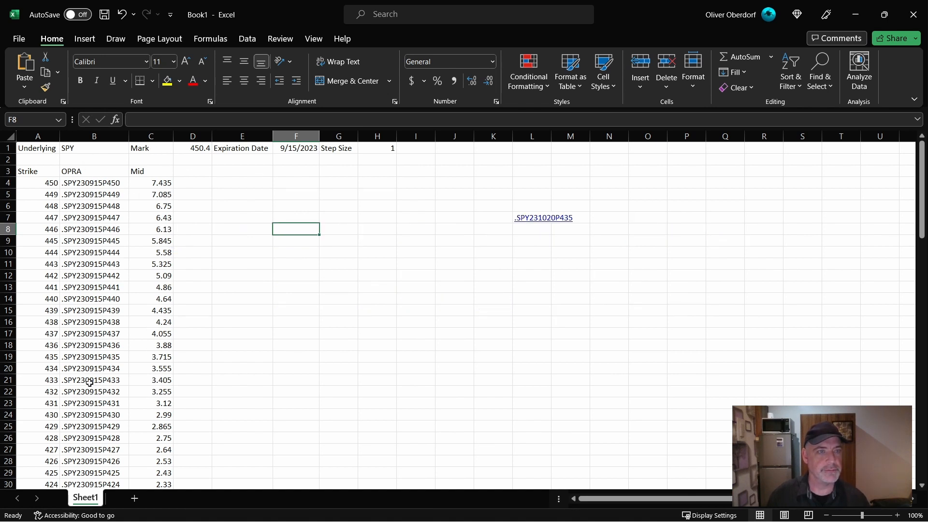
- Add a Min Width parameter of 2% in I1:J1 and a Width parameter of 10 in K1:L1
click(422, 149)
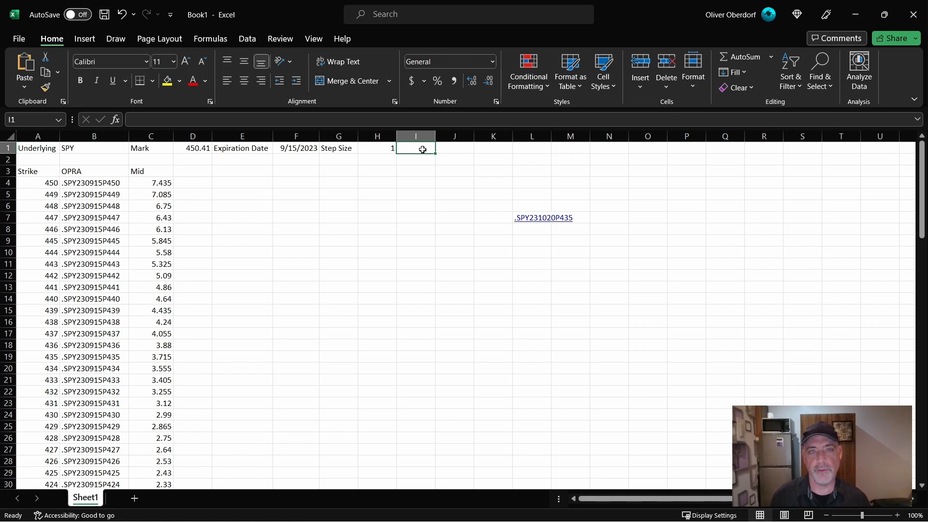
text(Min Widnth)
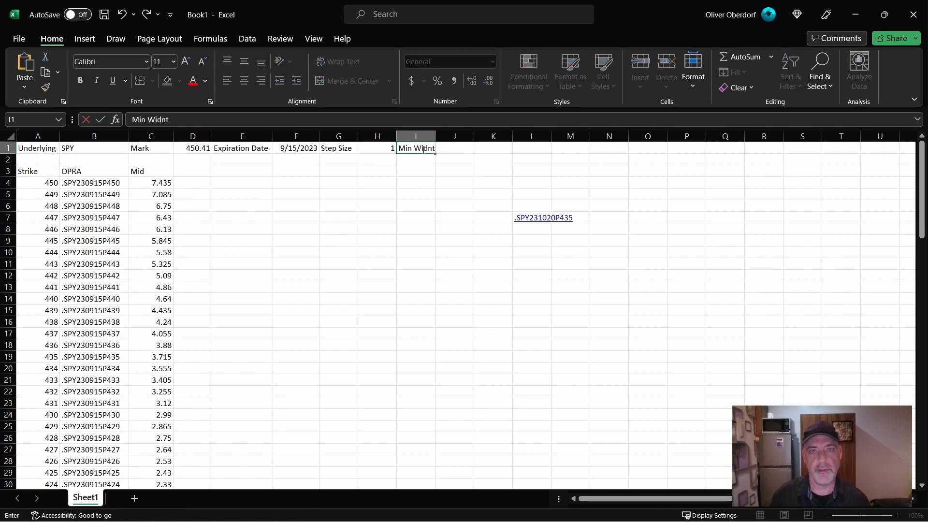
text( %)
key(Tab)
text(0.02)
key(Tab)
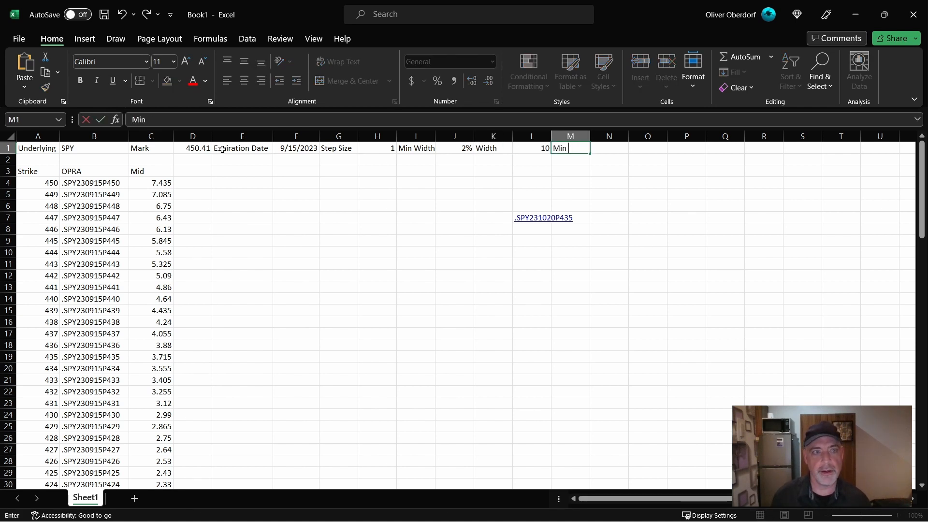
- Add a Min Price parameter of 0.5 in M1:N1 and a Min Price % parameter of 0.05 in O1:P1
text(e)
key(Tab)
text(0.5)
key(Tab)
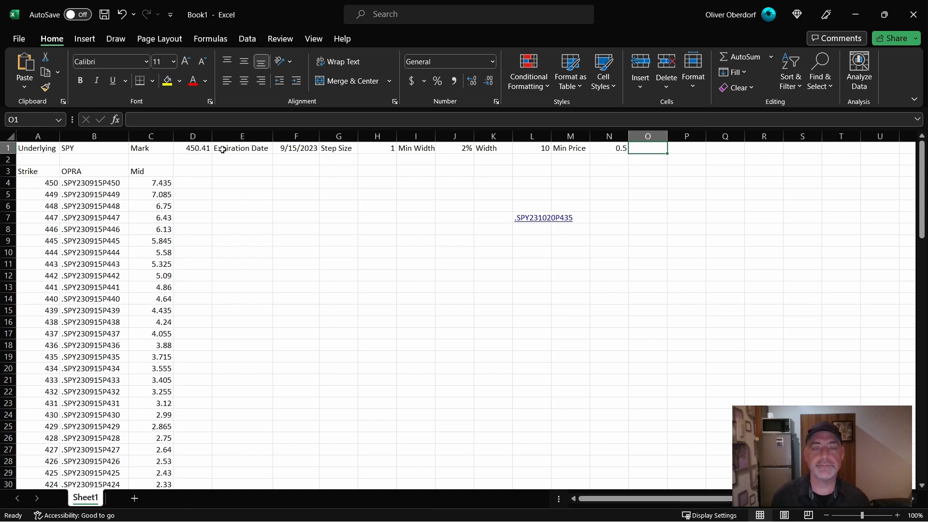
text(Min Price)
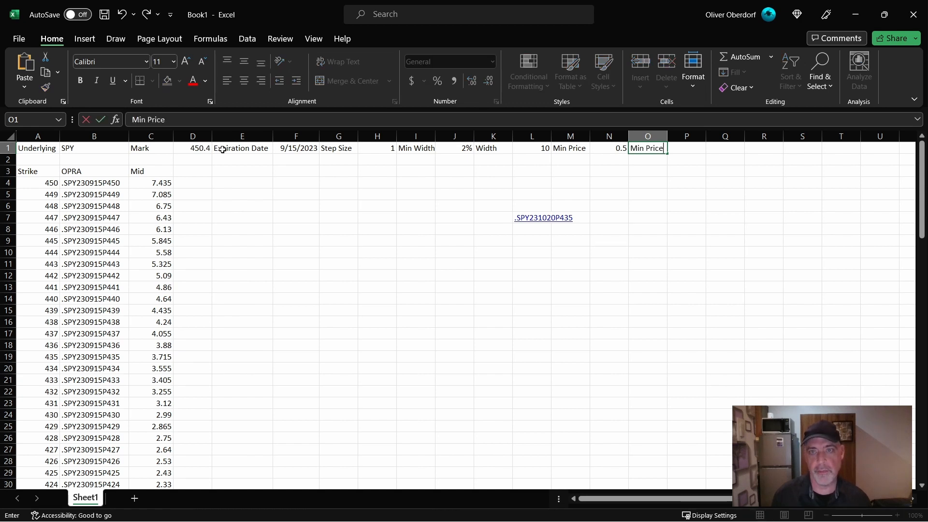
text( %)
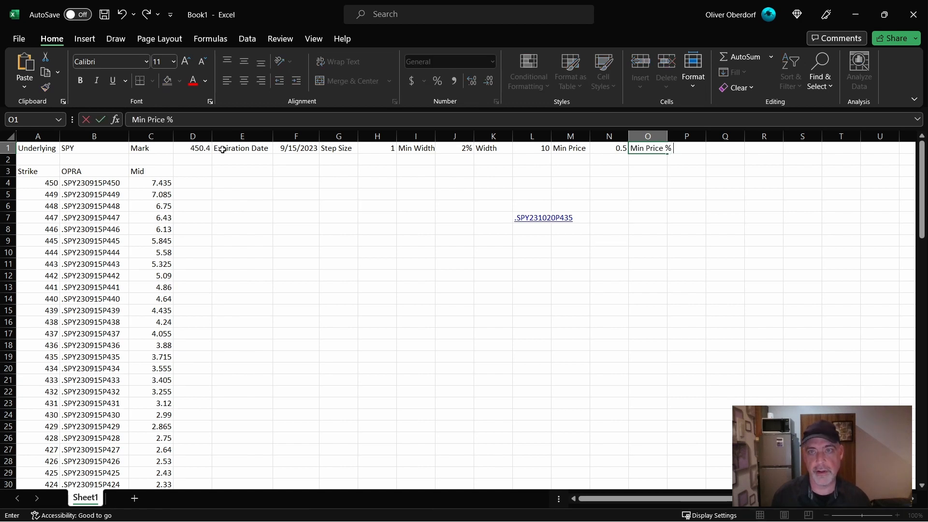
key(Tab)
text(.0)
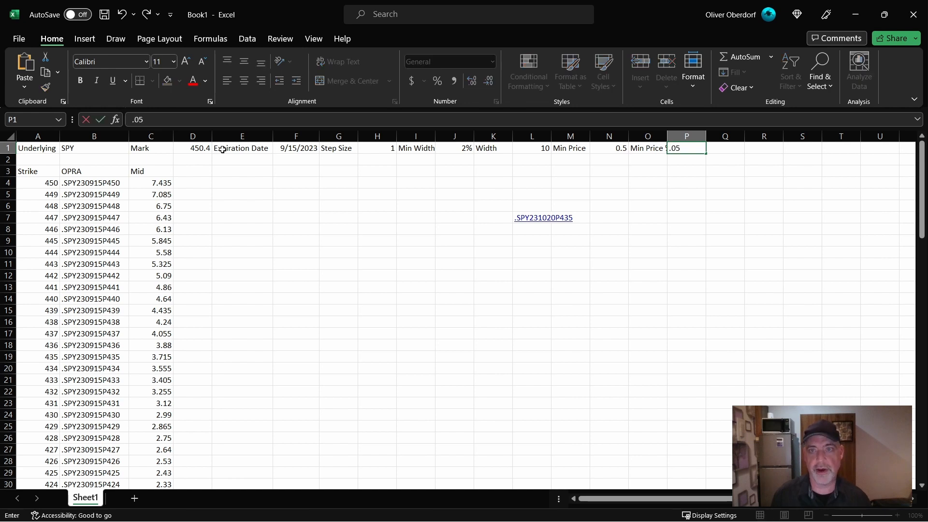
key(Tab)
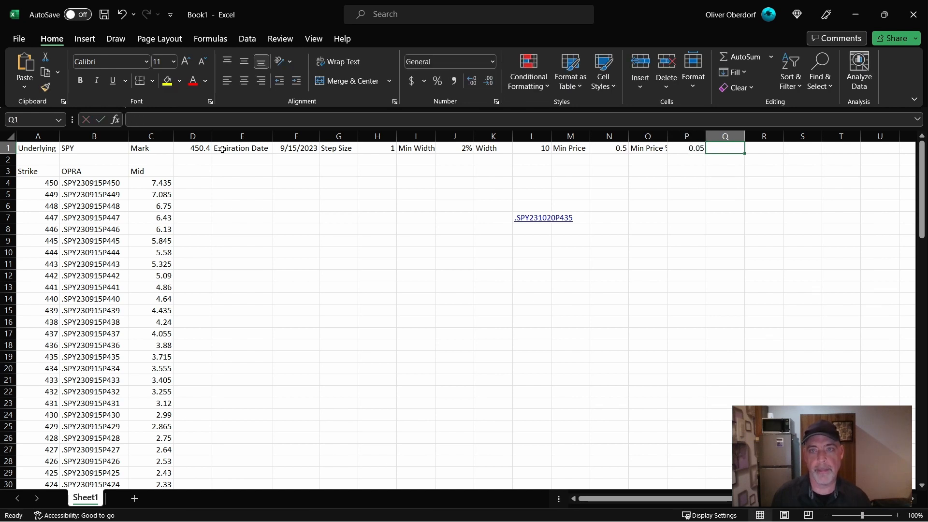
- Add a Price parameter of 0.5 in Q1:R1 and autofit column O to its label
text(Price)
key(Tab)
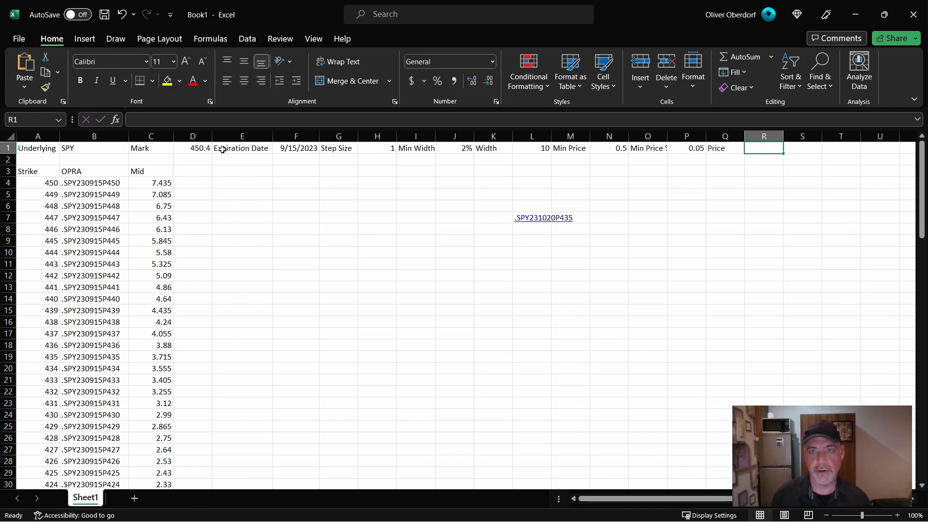
text(.5)
key(Tab)
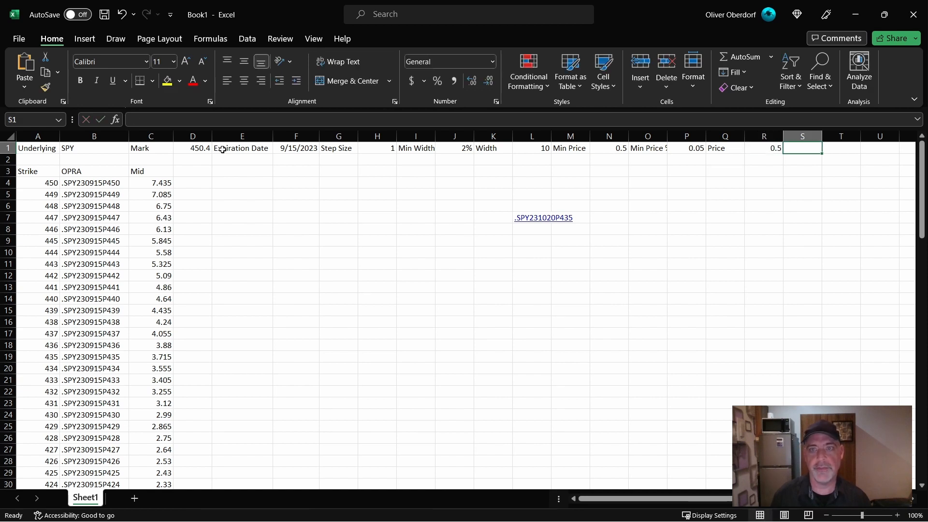
double_click(667, 137)
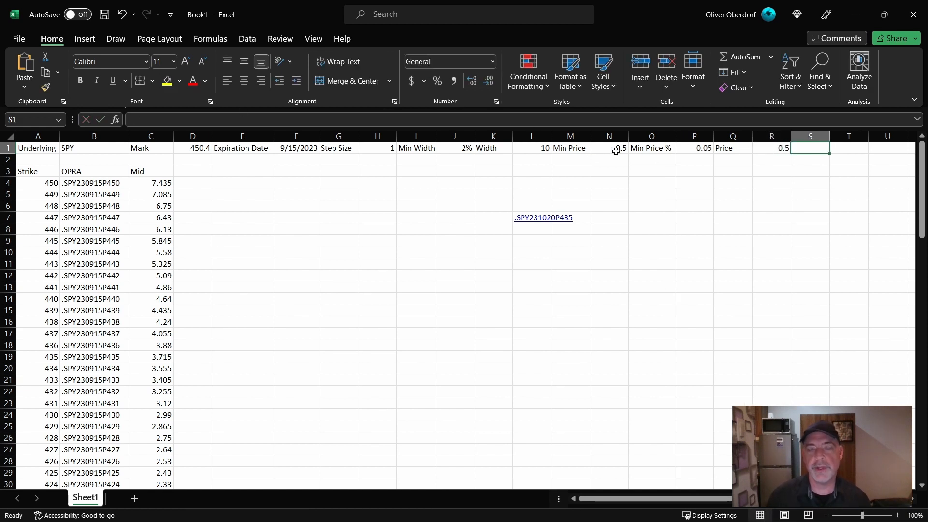
- Start a formula-based conditional formatting rule for the Width value in L1 and give it a red fill
click(452, 149)
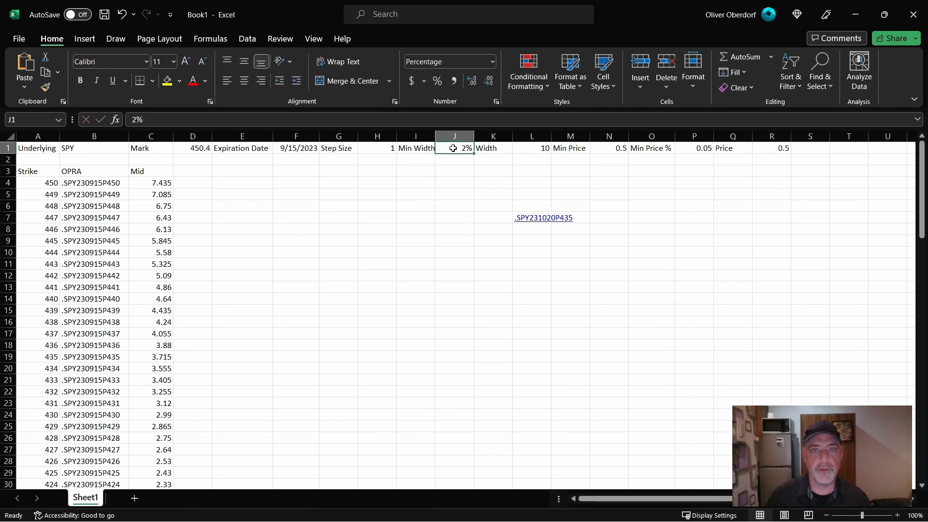
click(525, 148)
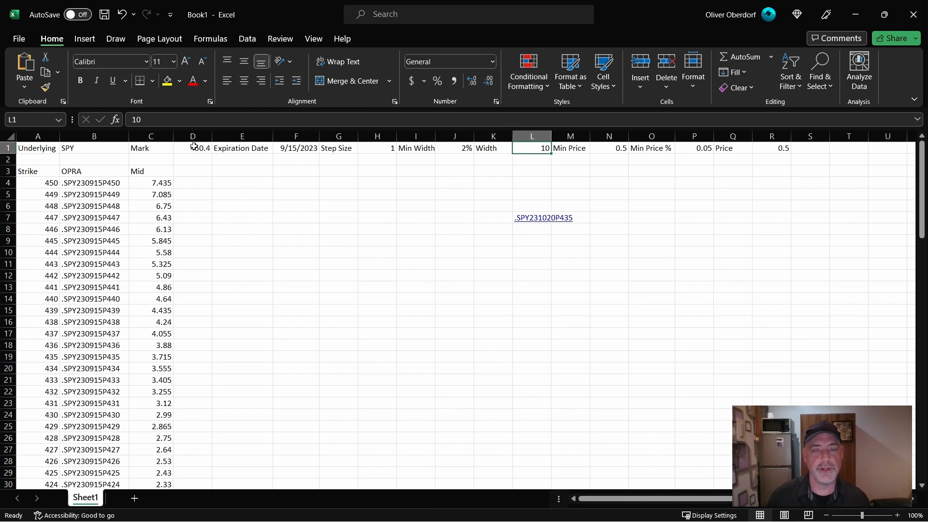
click(546, 87)
mouse_move(561, 112)
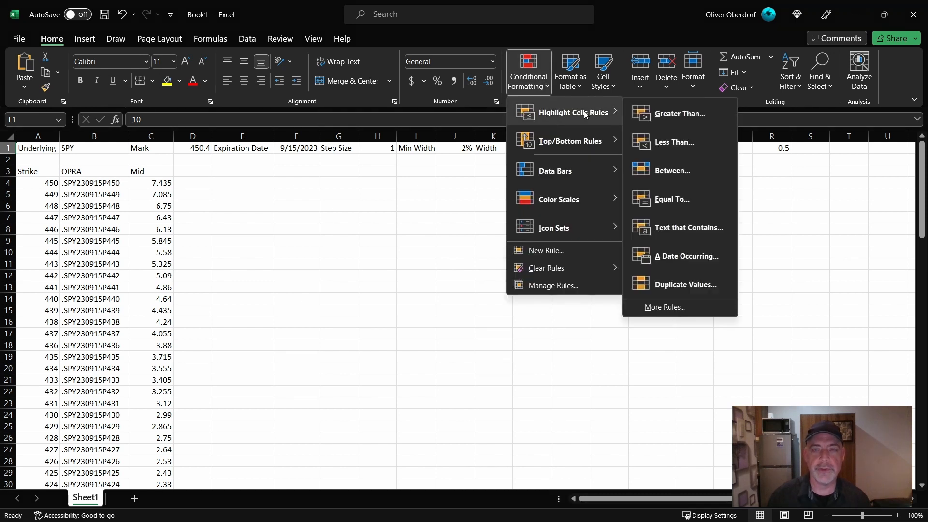
click(665, 307)
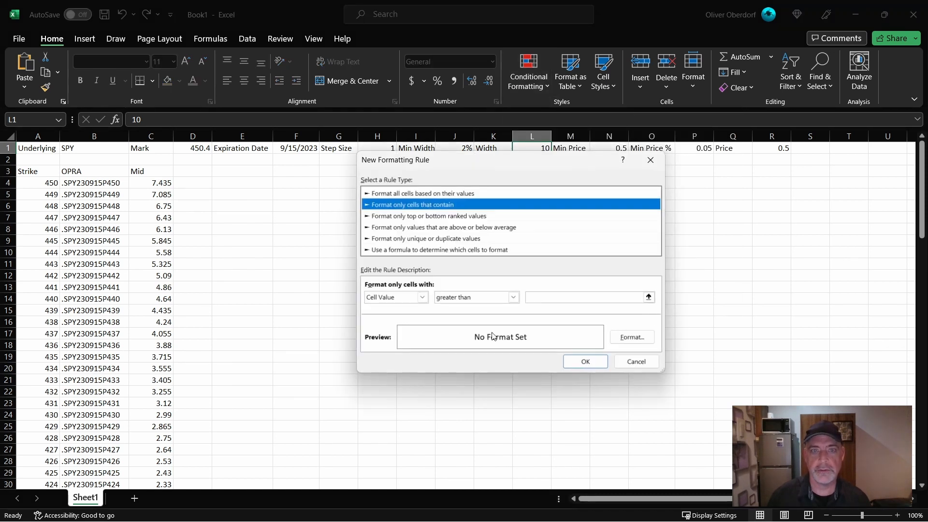
click(416, 249)
click(415, 295)
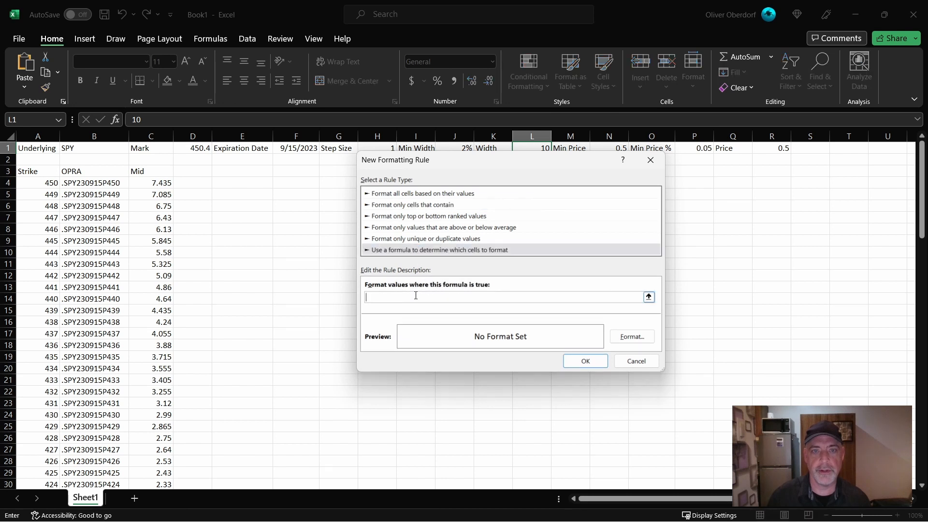
click(628, 336)
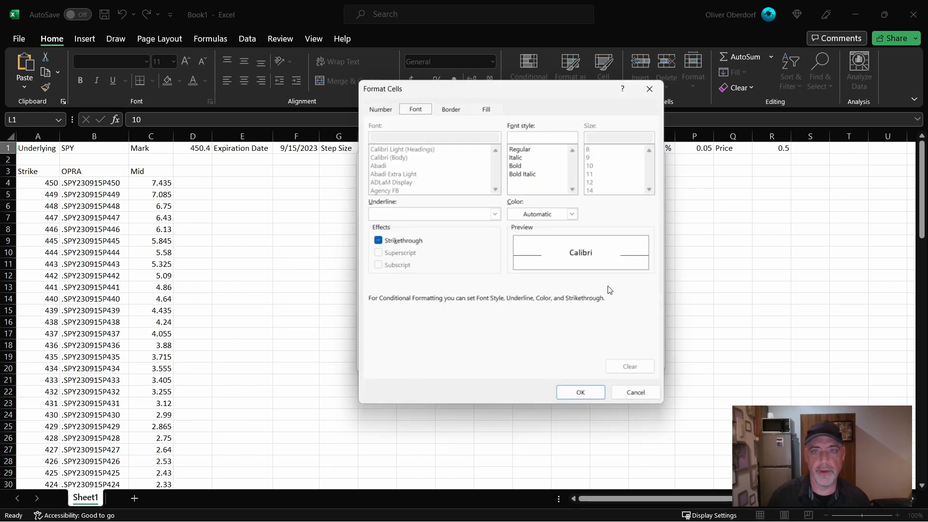
click(487, 105)
click(388, 218)
click(583, 395)
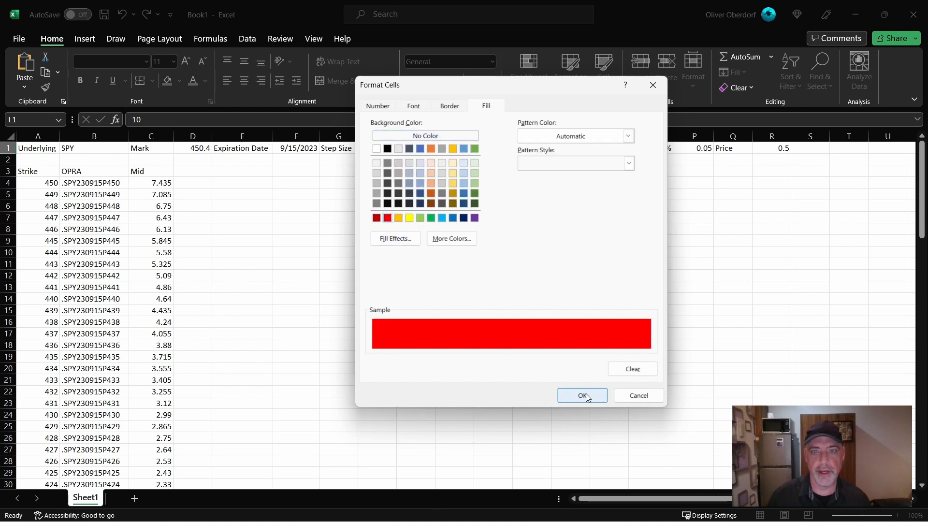
- Set the Width rule's formula to =$L$1<($J$1*$D$1) and apply the rule
click(494, 296)
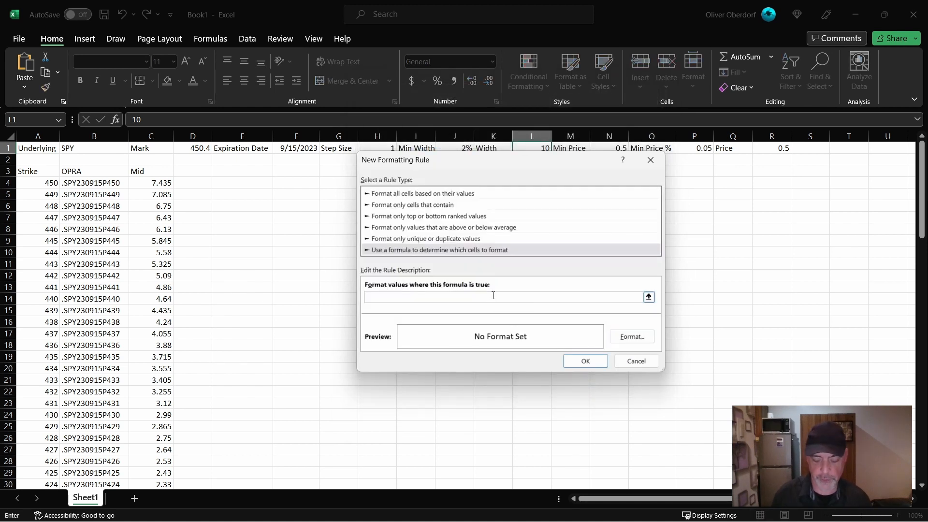
click(537, 148)
text(<()
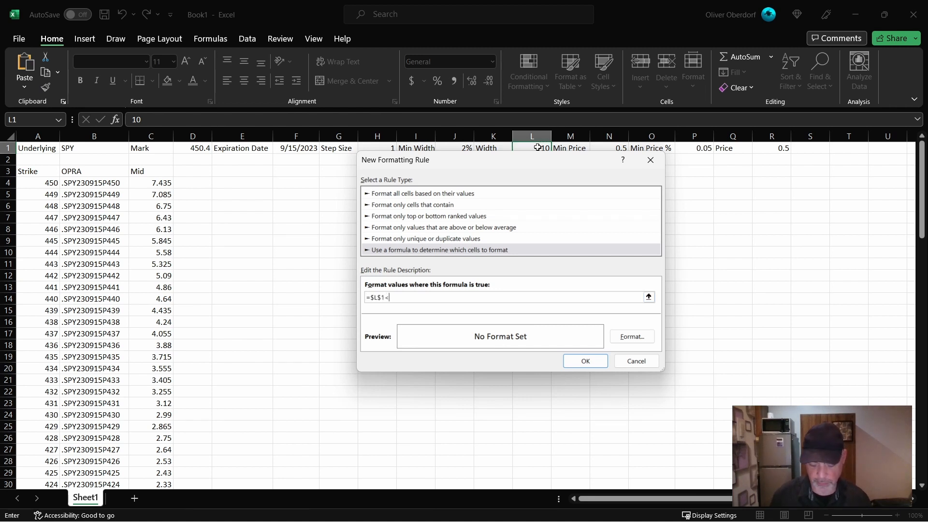
click(458, 146)
text(*)
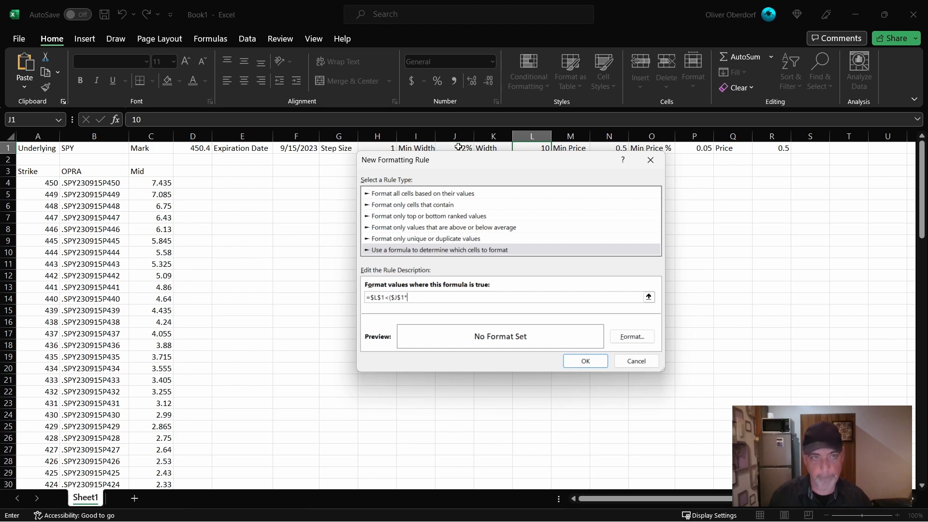
click(185, 147)
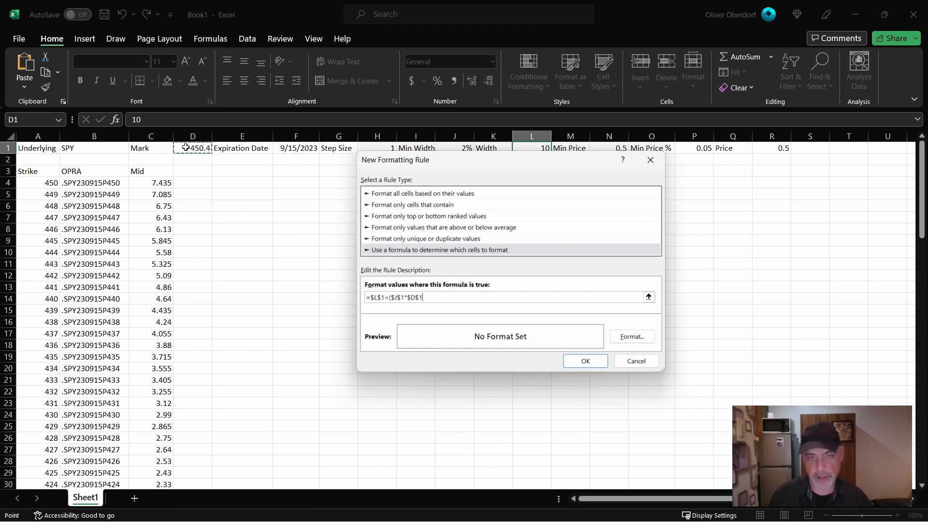
key(Escape)
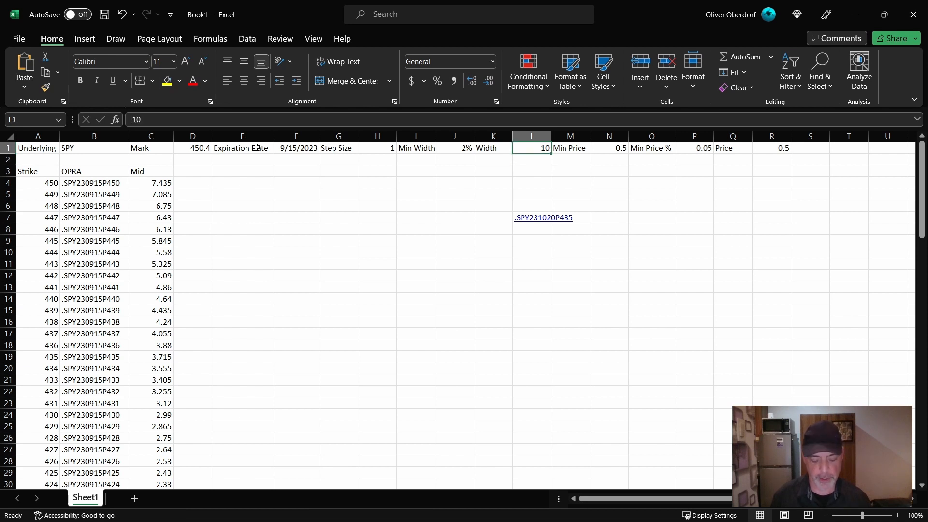
- Test the Width rule by setting L1 to 6 and restoring it to 10
text(6)
key(Return)
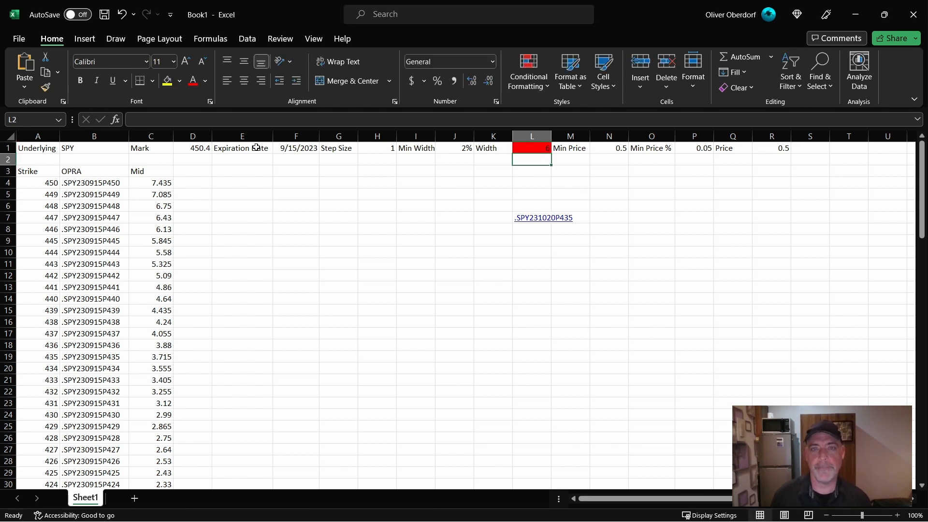
key(Up)
text(10)
key(Return)
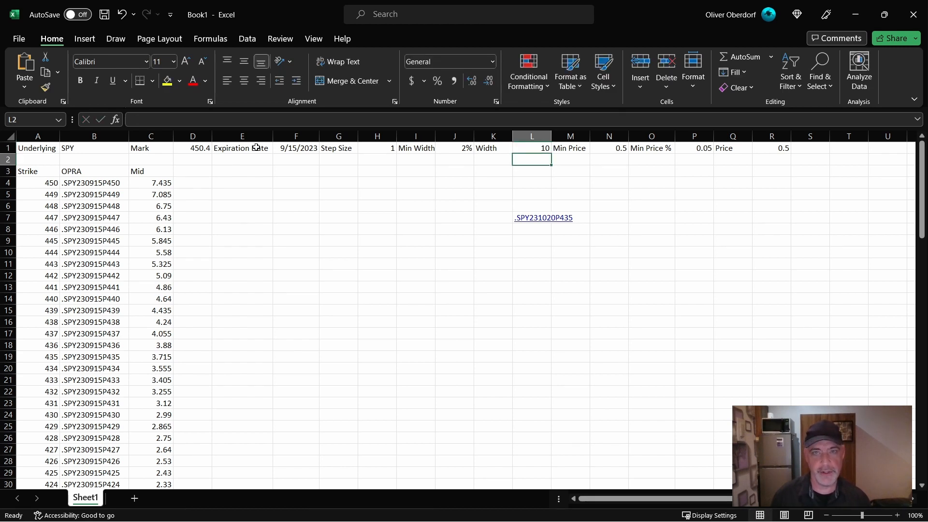
key(Up)
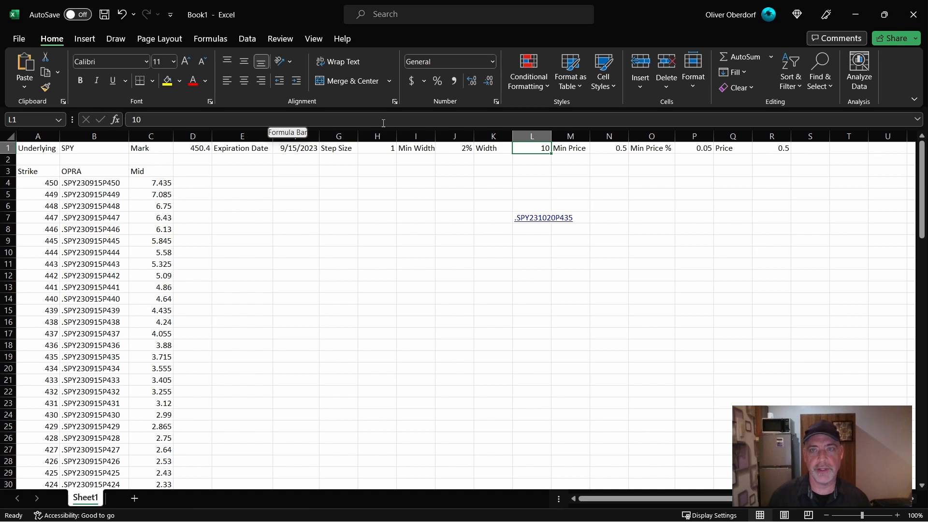
- Start a conditional formatting rule for the Price in R1 with the formula =OR($R$1<($P$1*$L$1)),($R$1<$N$1)) and a red fill
click(773, 151)
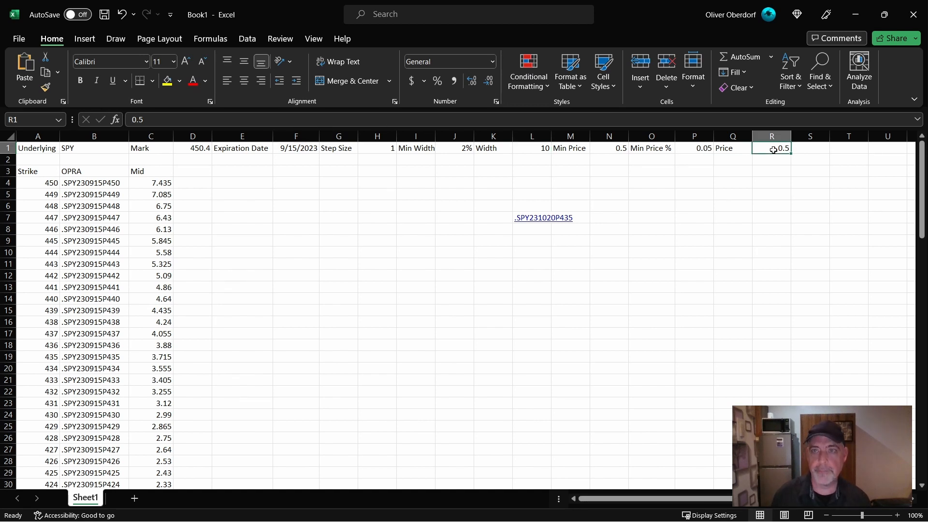
click(529, 77)
mouse_move(561, 114)
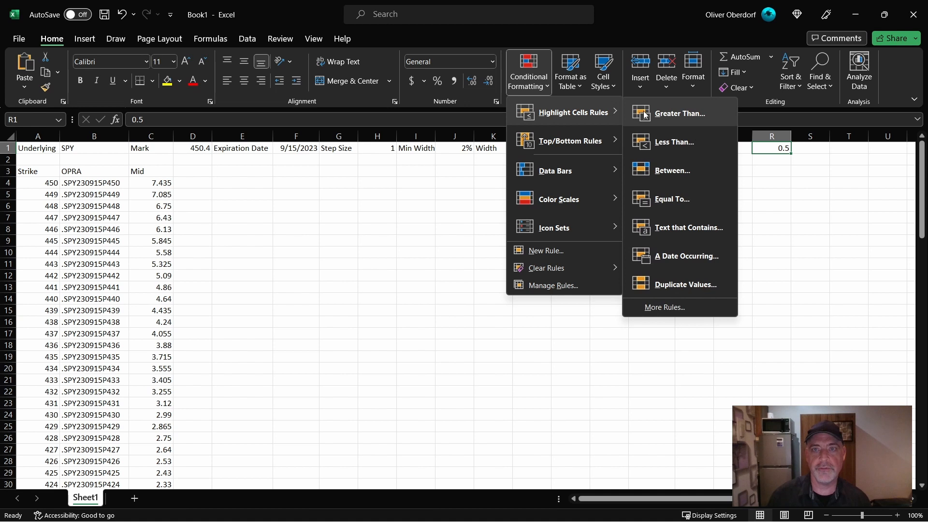
click(665, 307)
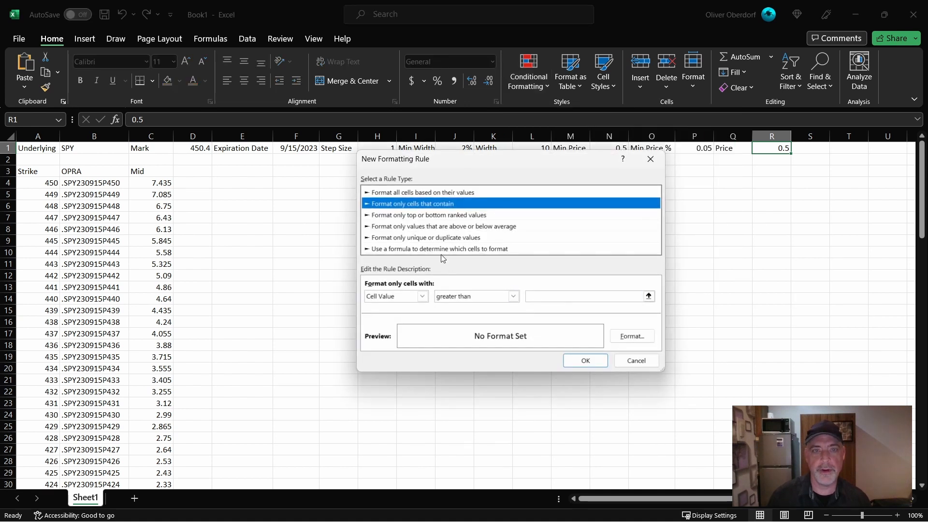
click(443, 250)
click(479, 295)
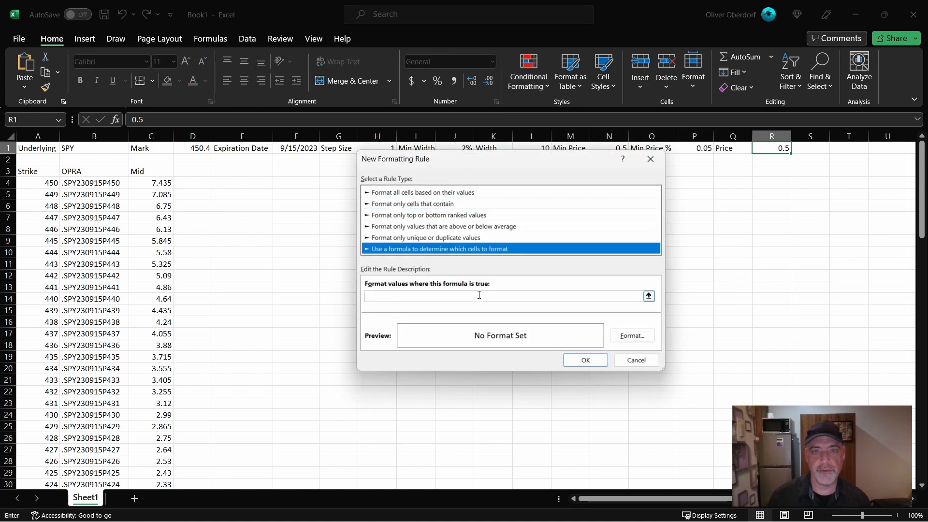
text(=OR($R$1<($P$1*$L$1),($R$1<$N$1)))
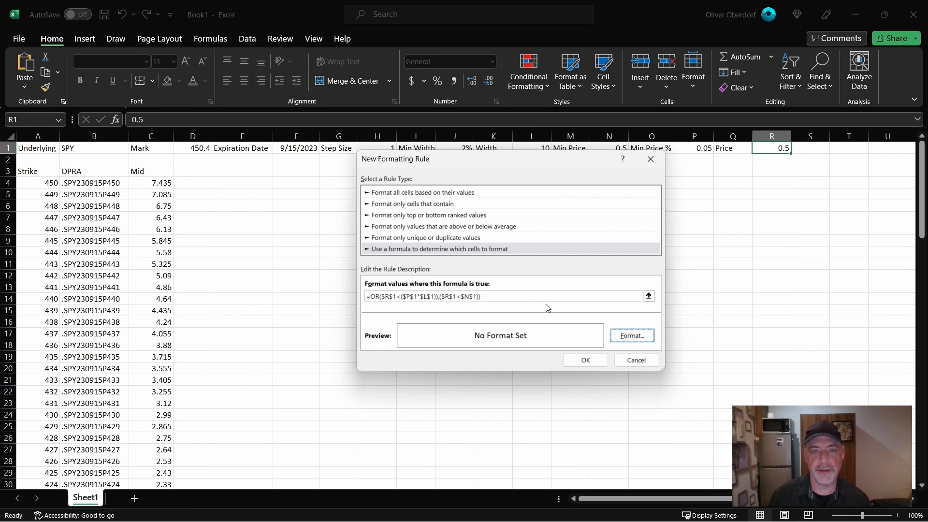
click(630, 336)
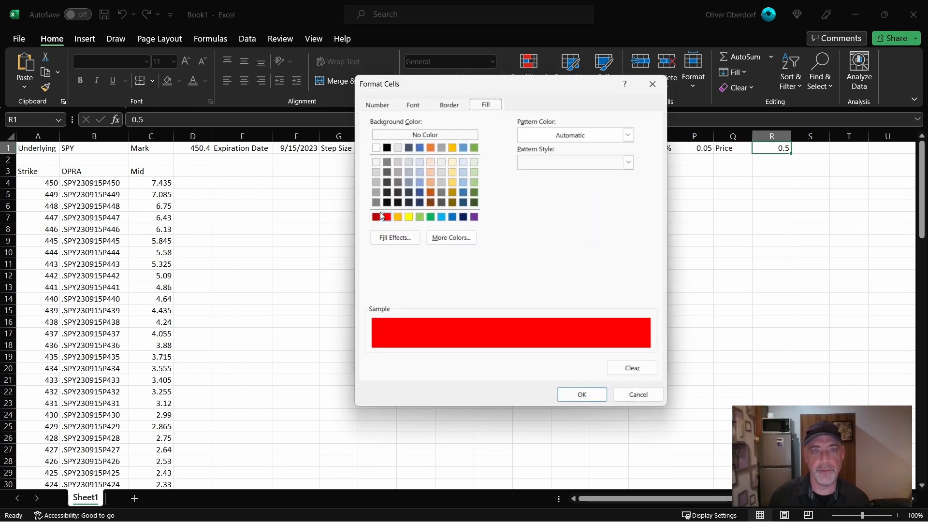
click(599, 395)
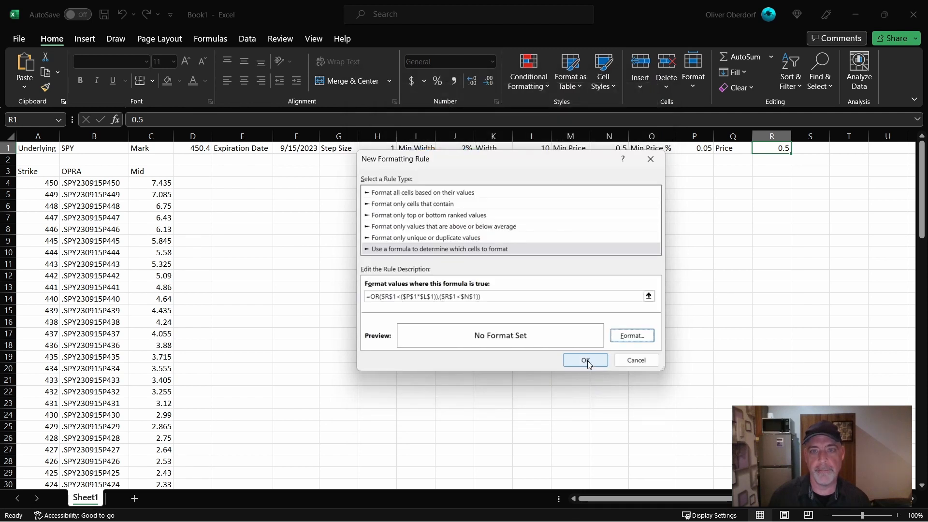
- Remove the surplus parentheses so the Price rule reads =OR($R$1<($P$1*$L$1),$R$1<$N$1), and apply it
click(440, 296)
key(BackSpace)
click(486, 298)
key(BackSpace)
click(437, 296)
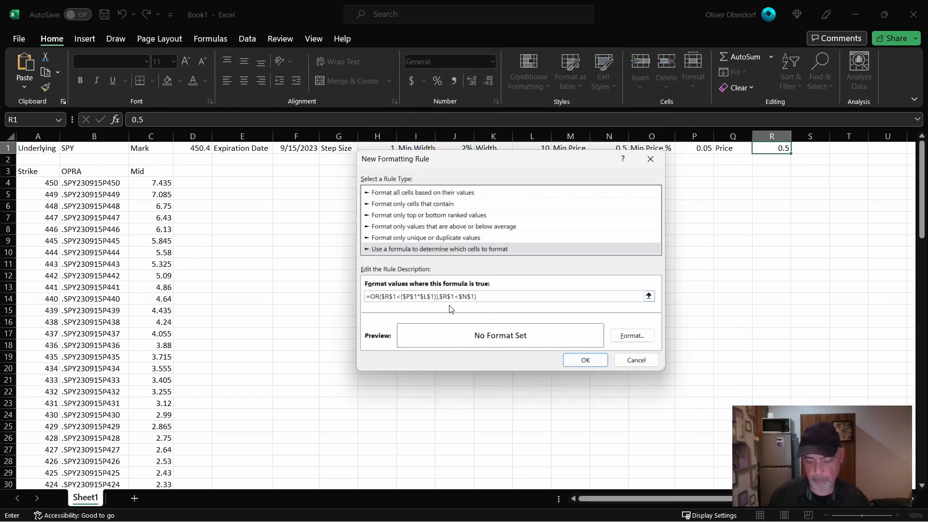
key(BackSpace)
click(583, 362)
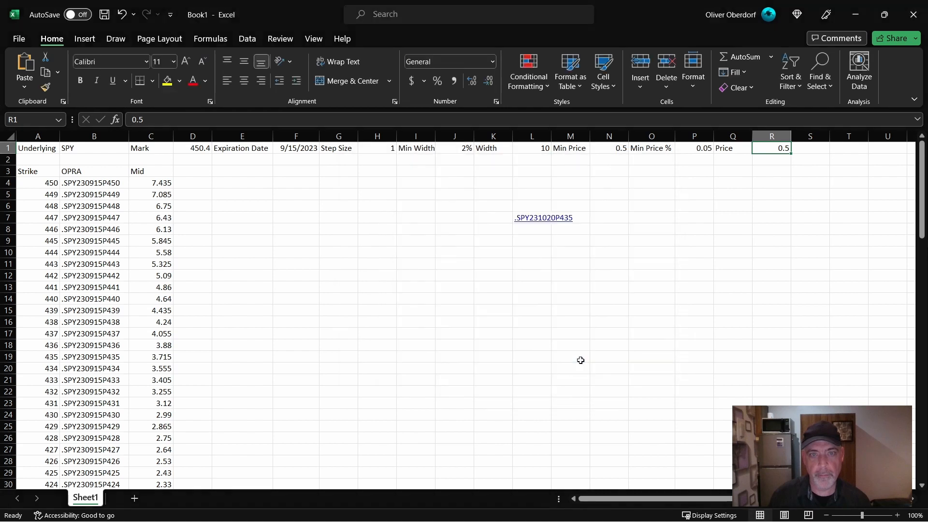
- Test the Price rule by setting R1 to 0.4 and restoring it to 0.5
text(0.4)
key(Return)
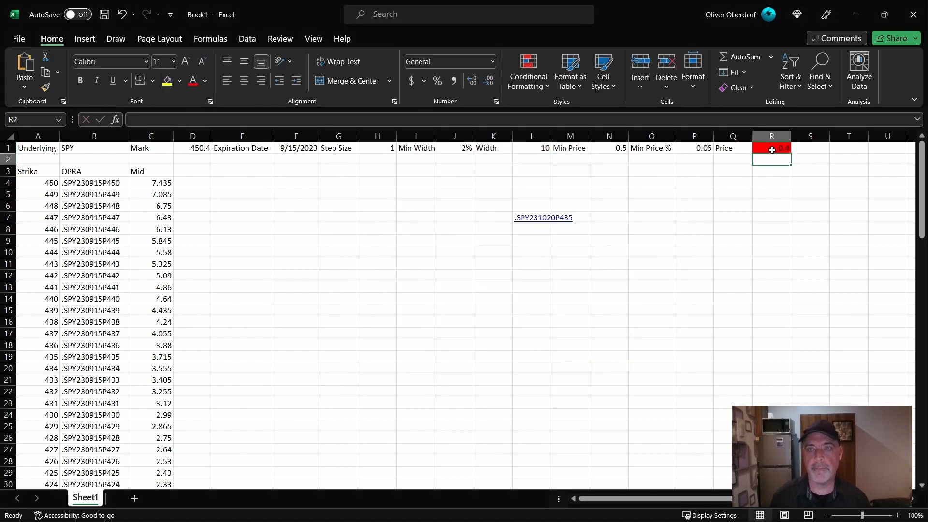
click(772, 149)
text(0.5)
key(Return)
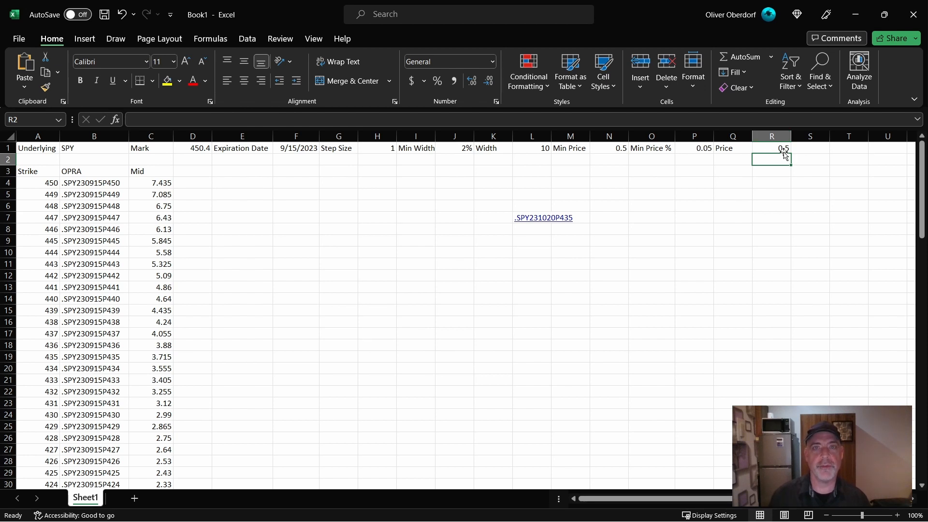
- Add a PCS Price column header in D3 beside the Mid header
click(200, 173)
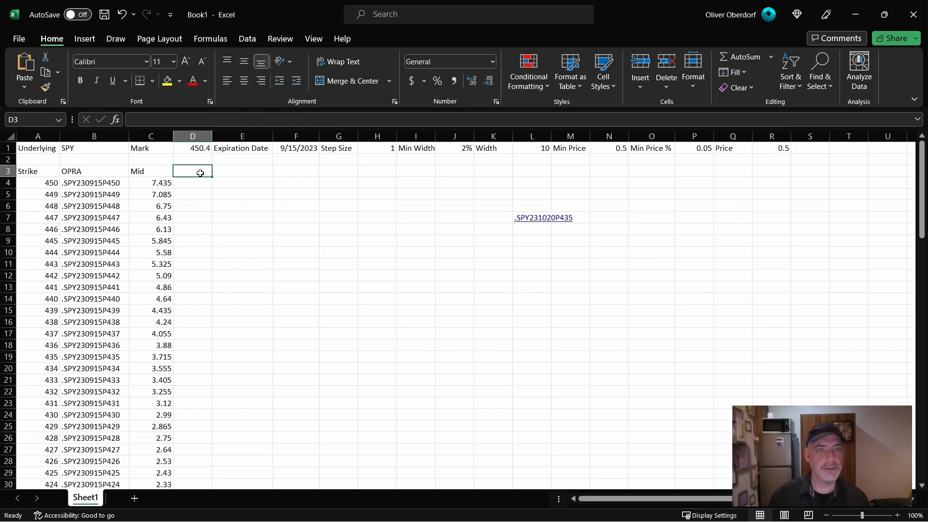
text(PCS Price)
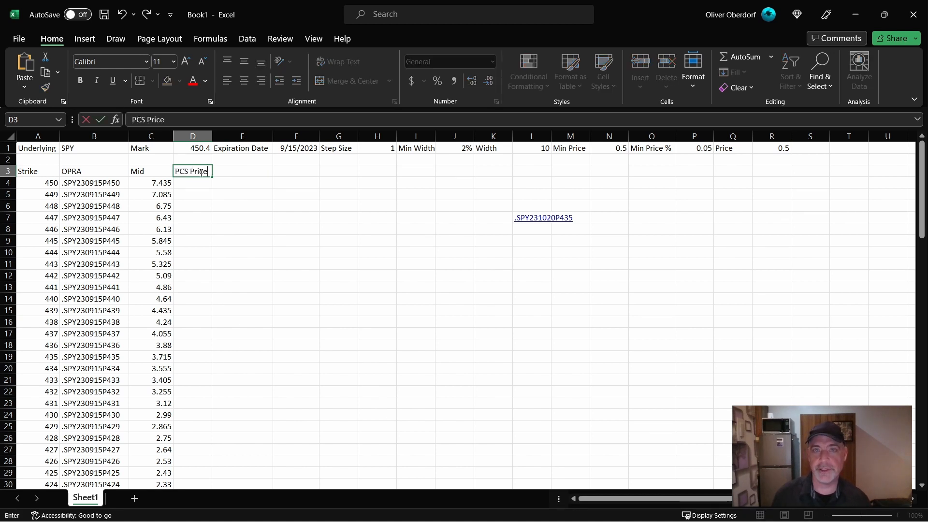
key(Return)
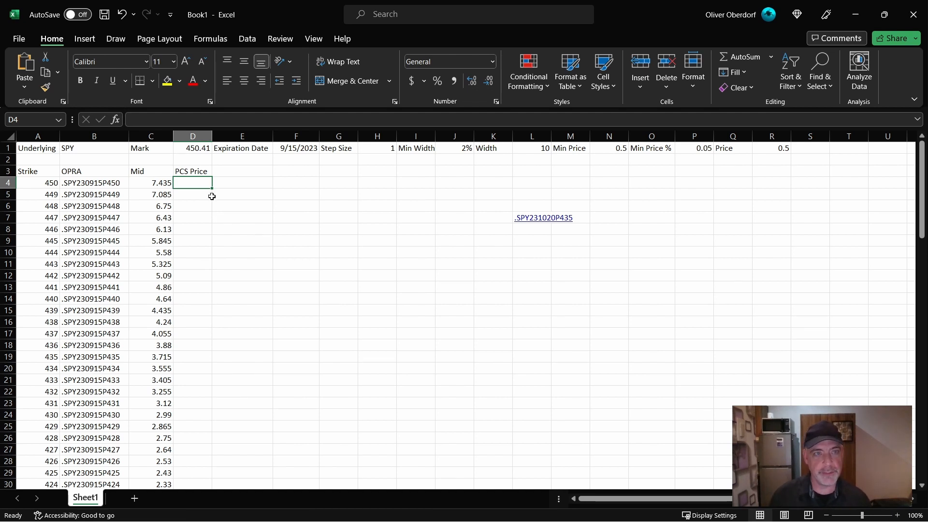
- Enter the formula =A4-L1 in E4 to subtract the Width from the first strike
click(238, 183)
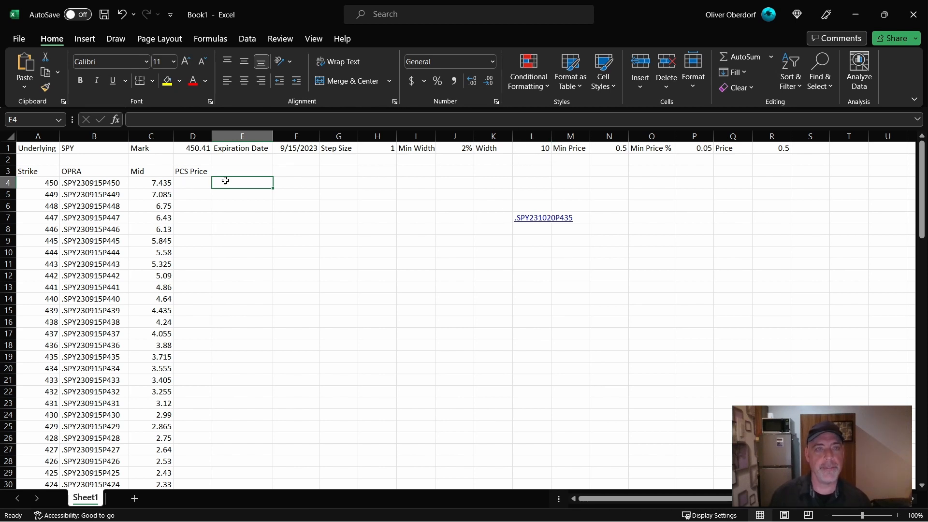
text(=)
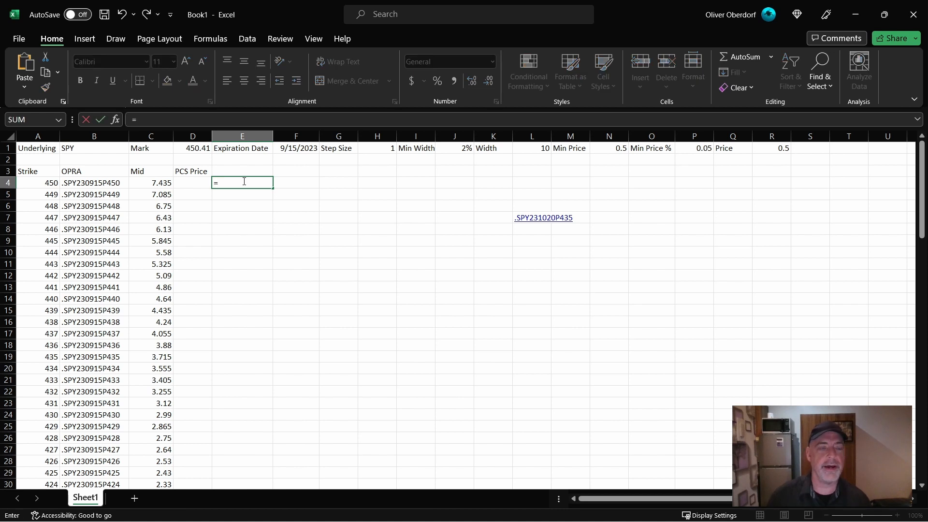
click(46, 184)
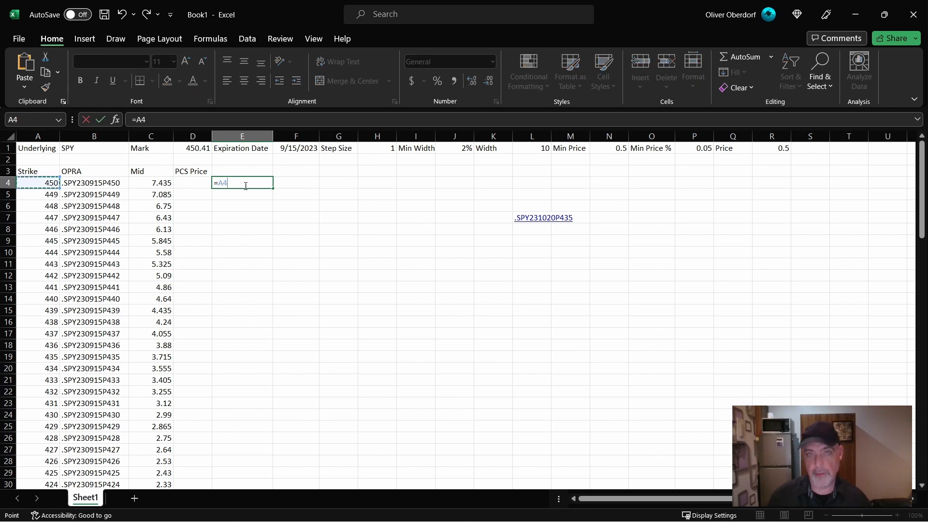
text(-)
click(530, 150)
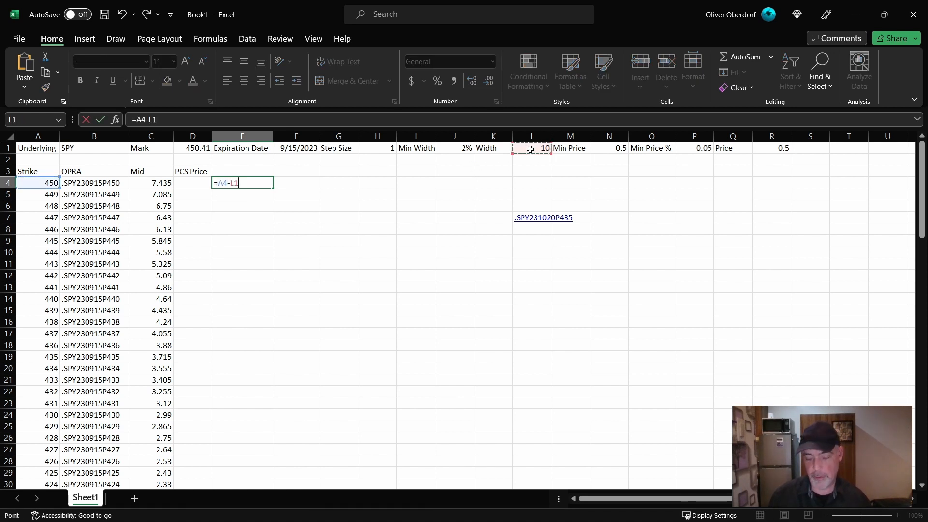
key(Return)
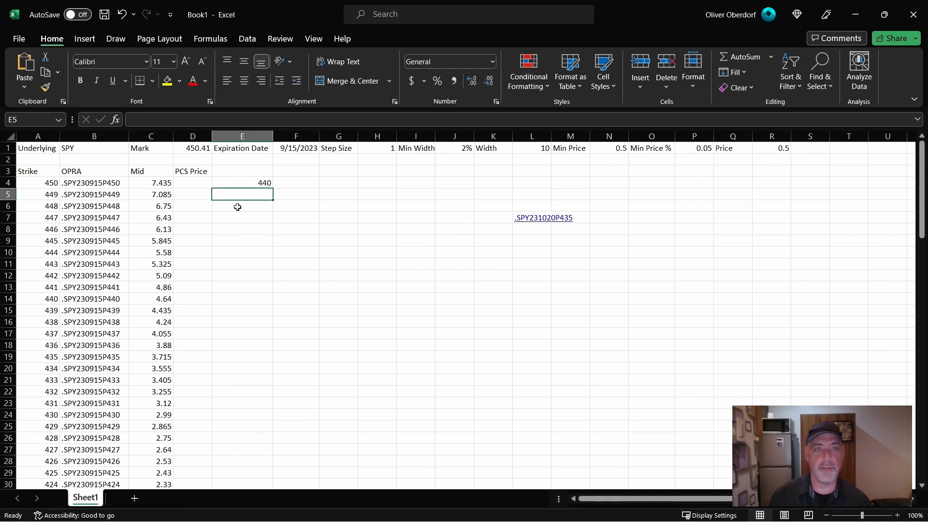
key(Up)
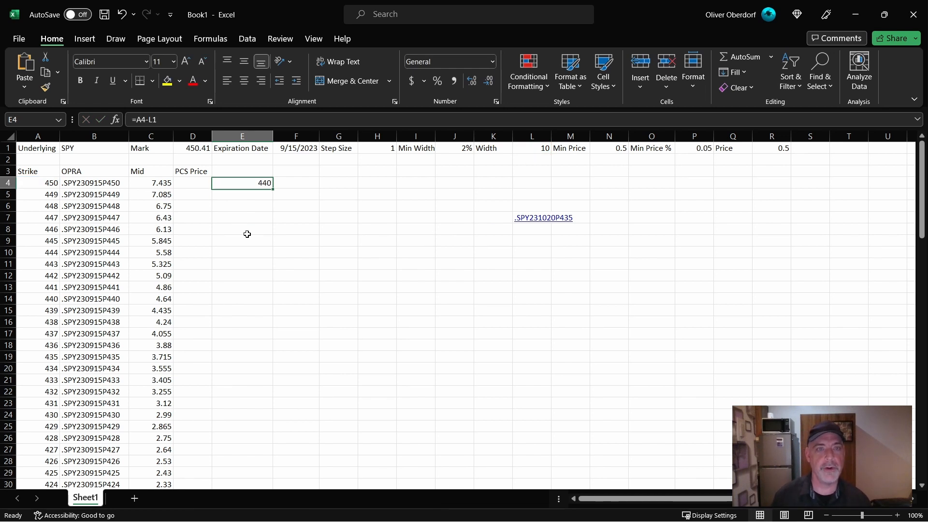
- Wrap the E4 formula in VLOOKUP with A4-L1 as the lookup value and A4:C104 as the table array
click(145, 119)
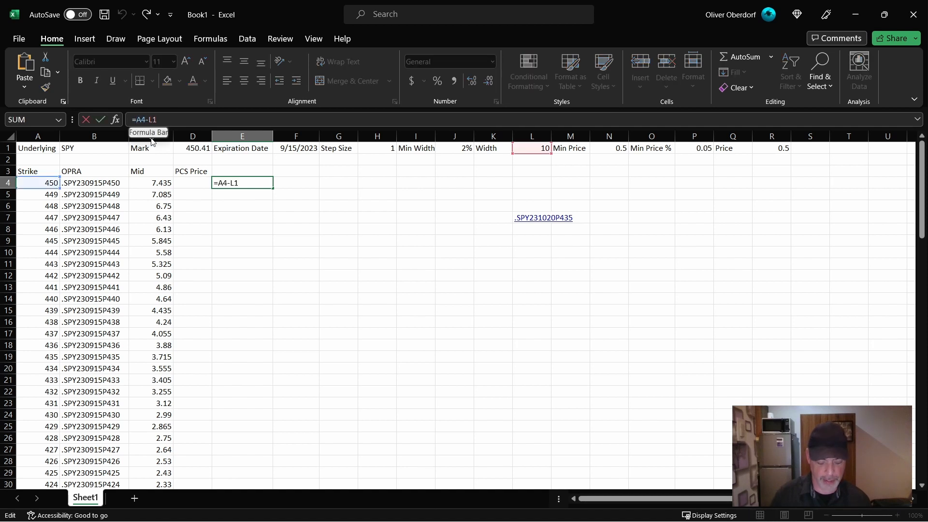
text(VLOOKUP()
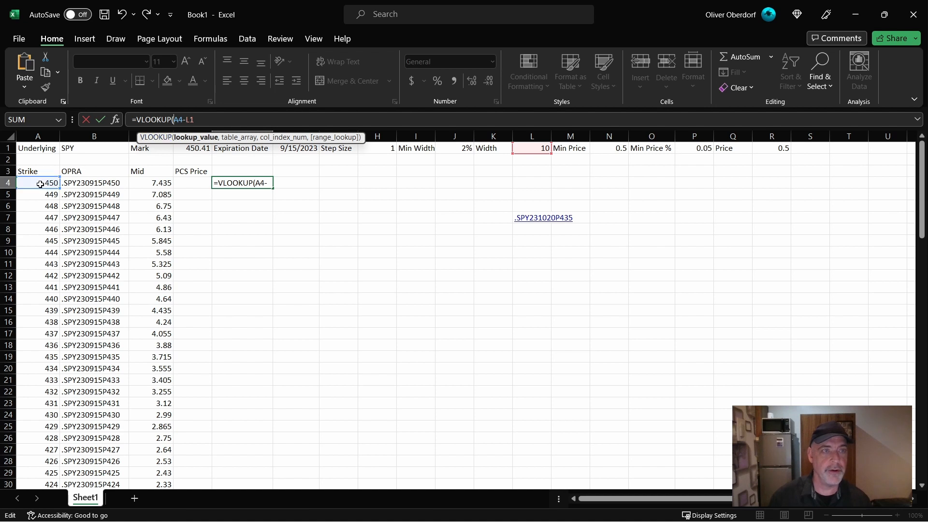
text(A4)
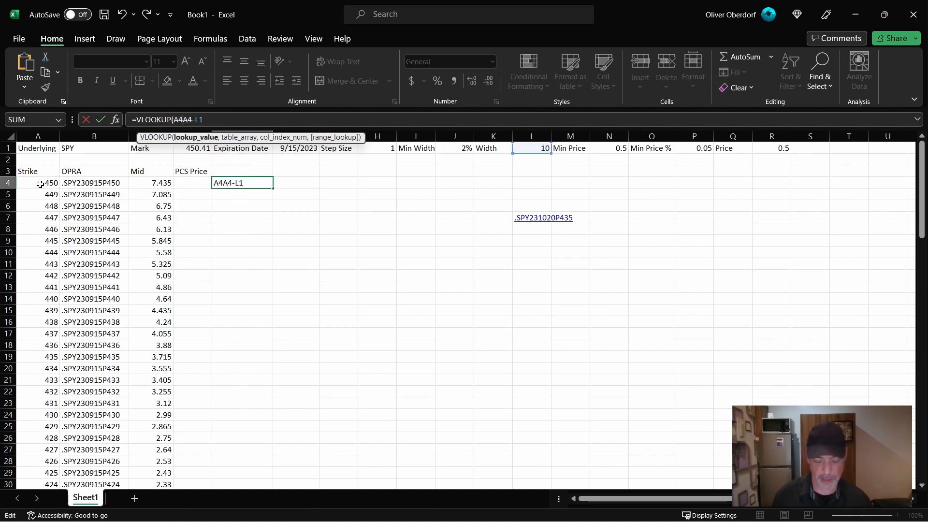
text(:C104)
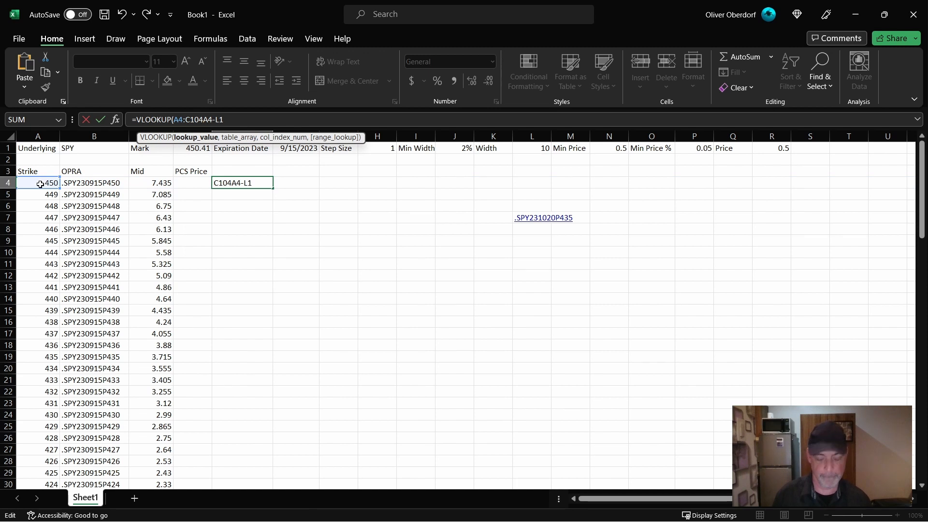
text(,)
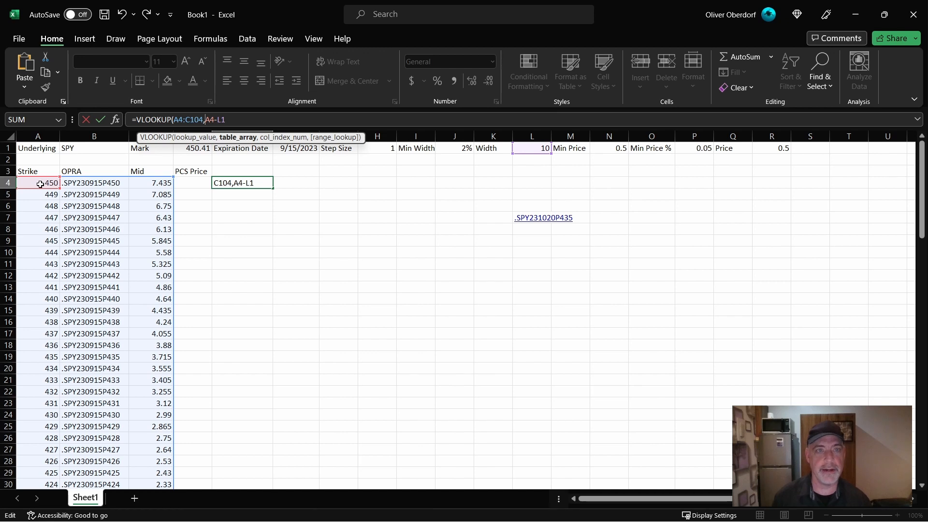
click(174, 119)
text(A4-L1,)
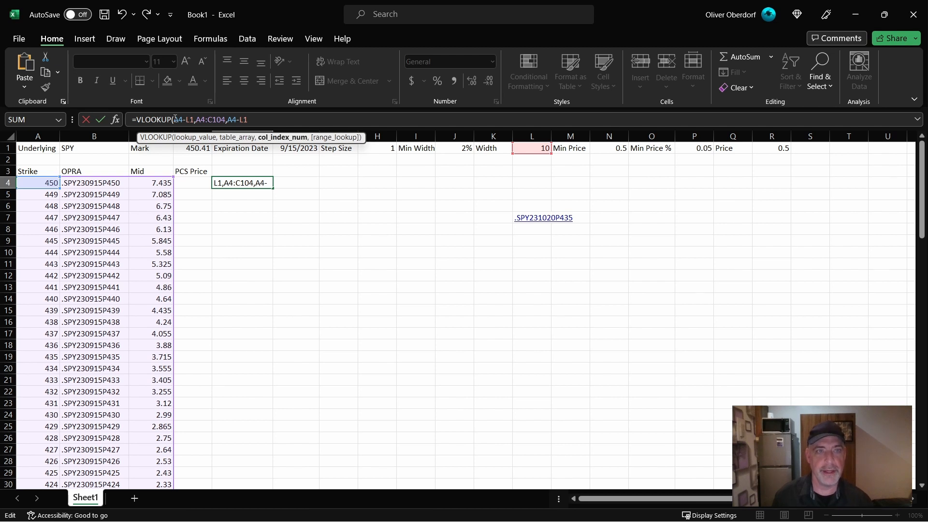
- Remove the leftover A4-L1 from the end of the E4 formula and set the VLOOKUP column index to 3
key(End)
key(BackSpace)
key(BackSpace)
key(BackSpace)
key(BackSpace)
key(BackSpace)
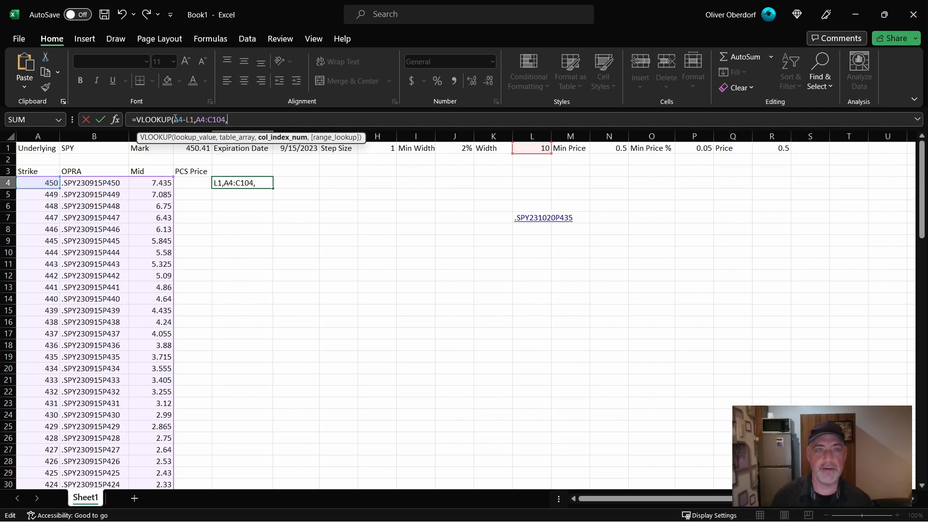
text(3)
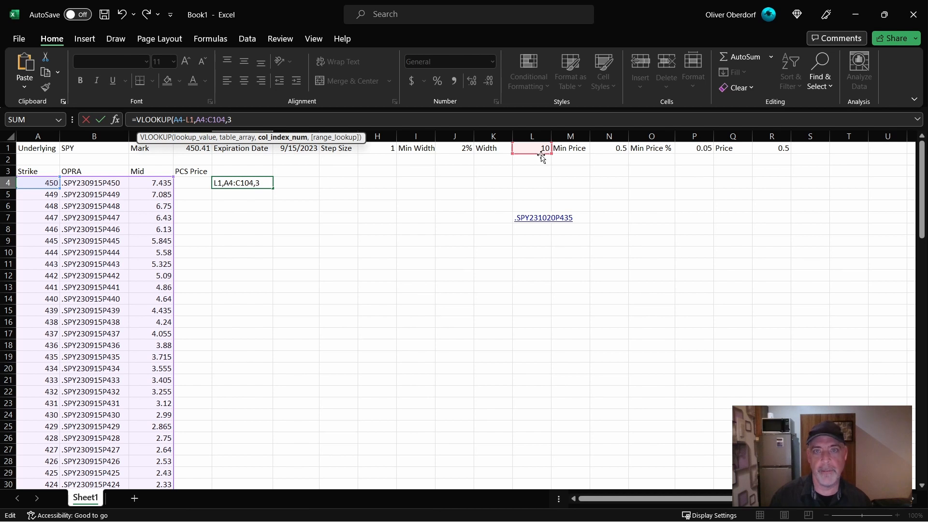
- Anchor the row of the Width reference as L$1 and enter the VLOOKUP formula in E4
click(192, 119)
text($)
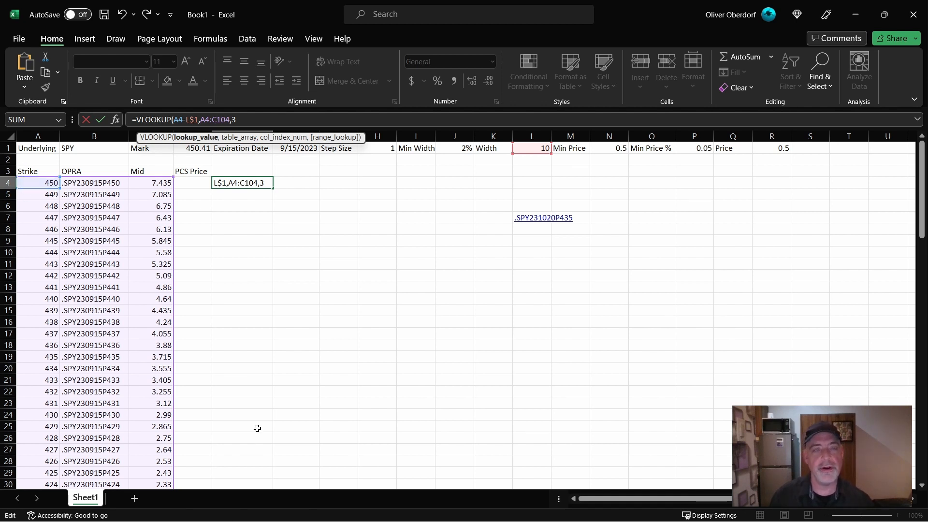
click(247, 120)
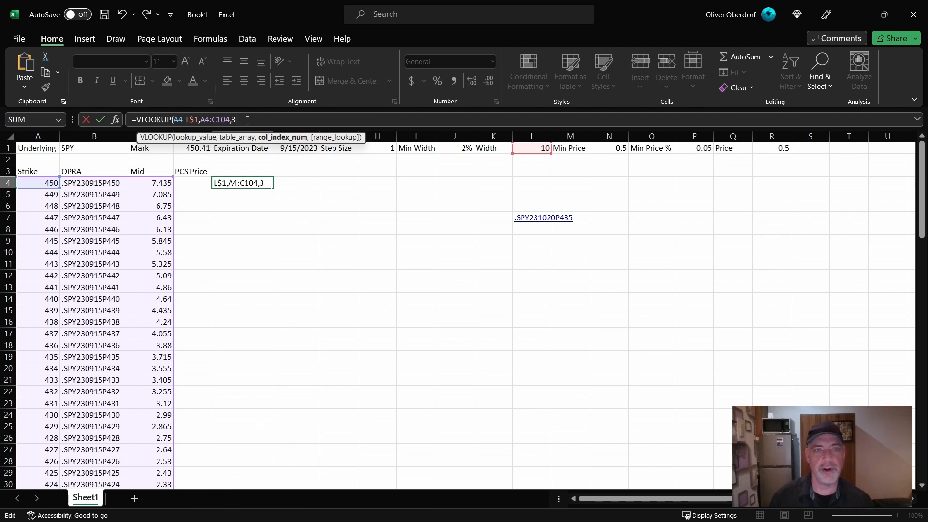
key(ctrl+Return)
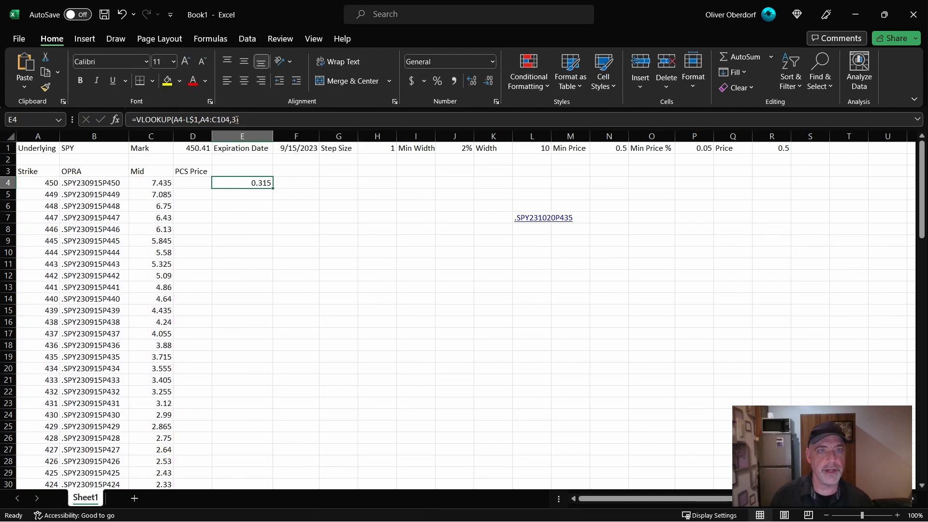
- Add FALSE to the E4 VLOOKUP for an exact match and compare its result with the Mid of strike 440
click(237, 119)
text(,)
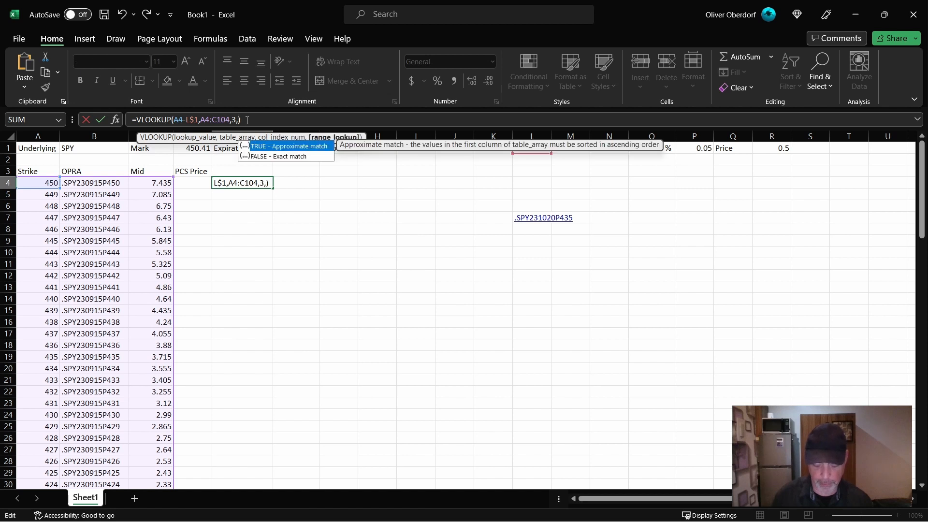
text(FALSE)
key(ctrl+Return)
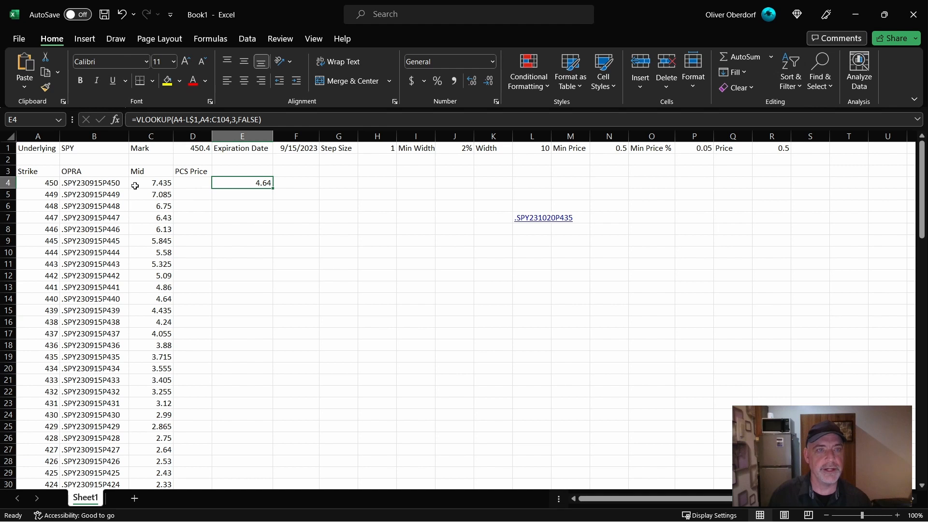
click(136, 300)
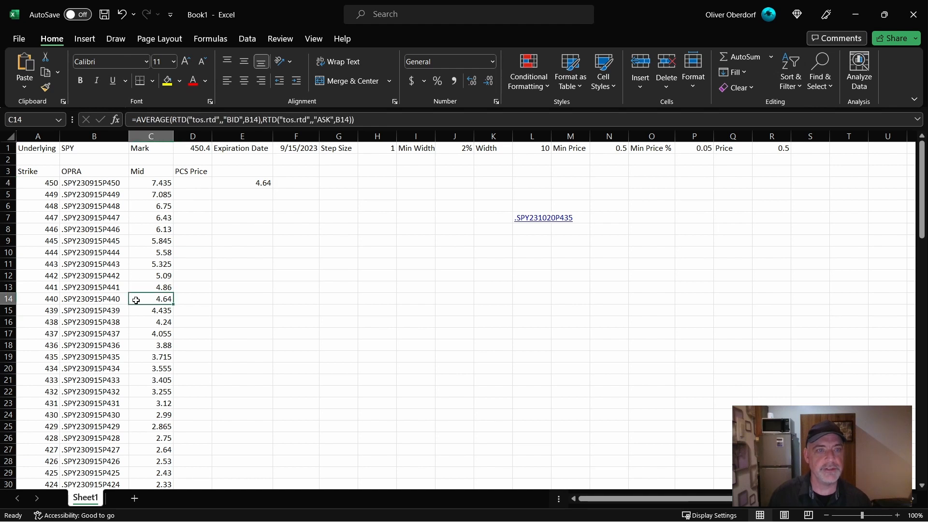
- Subtract the lookup from the first strike's Mid and place =C4-VLOOKUP(A4-L$1,A4:C104,3,FALSE) in D4, leaving E4 empty
click(191, 183)
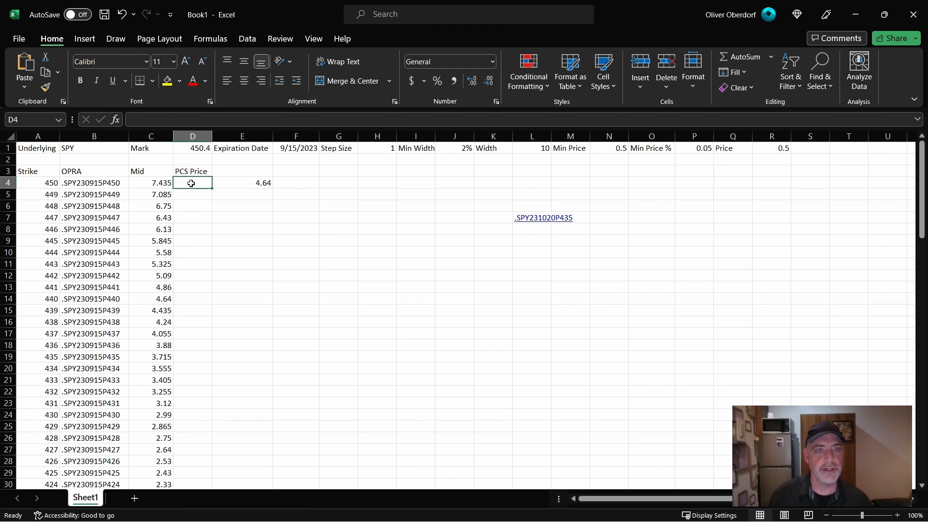
click(227, 182)
drag(261, 120, 141, 120)
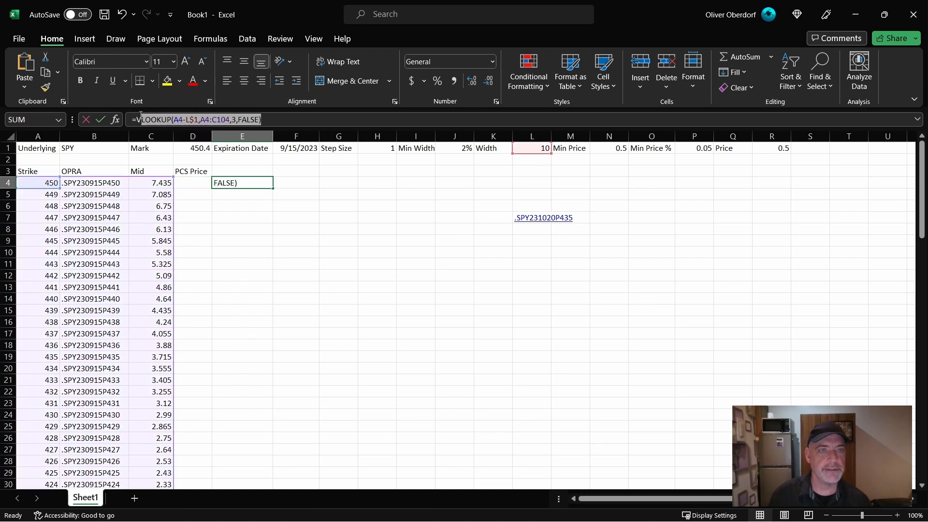
click(190, 184)
text(=)
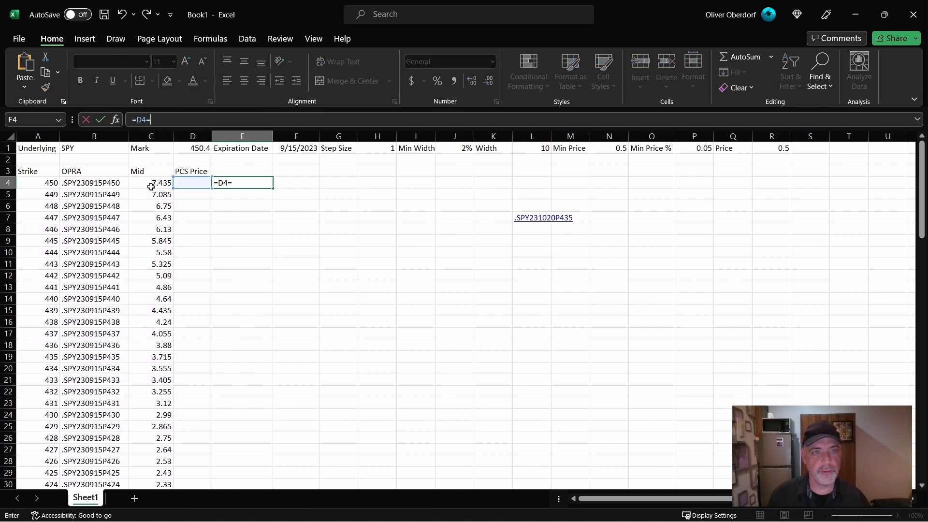
click(151, 189)
text(-VLOOKUP(A4-L$1,A4:C104,3,FALSE)
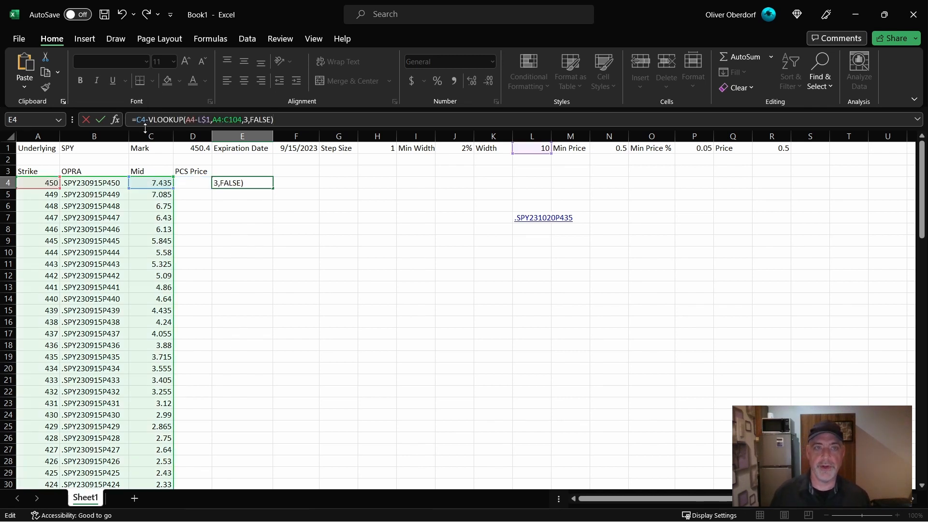
key(ctrl+Return)
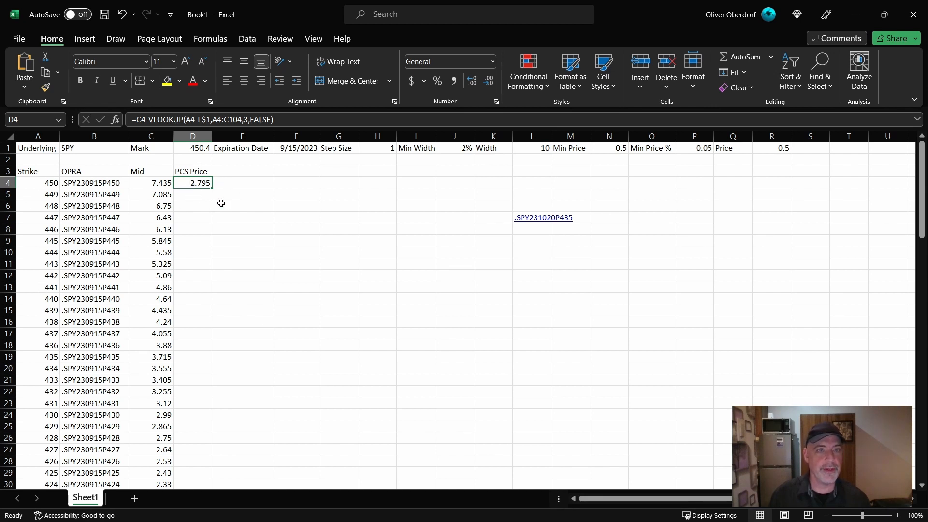
- Fill the PCS Price formula down to row 104 and format the Mid and PCS Price values as Number
double_click(213, 191)
scroll(300, 372, down, 5)
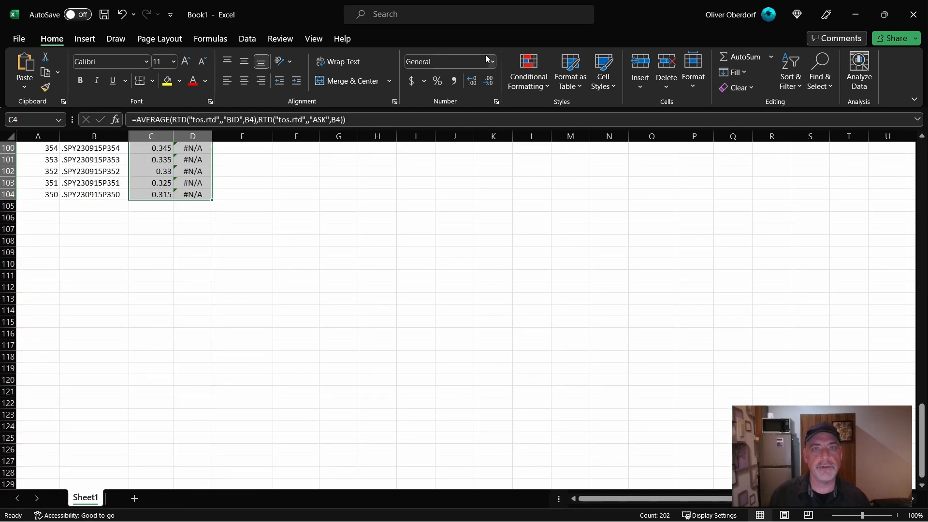
click(491, 61)
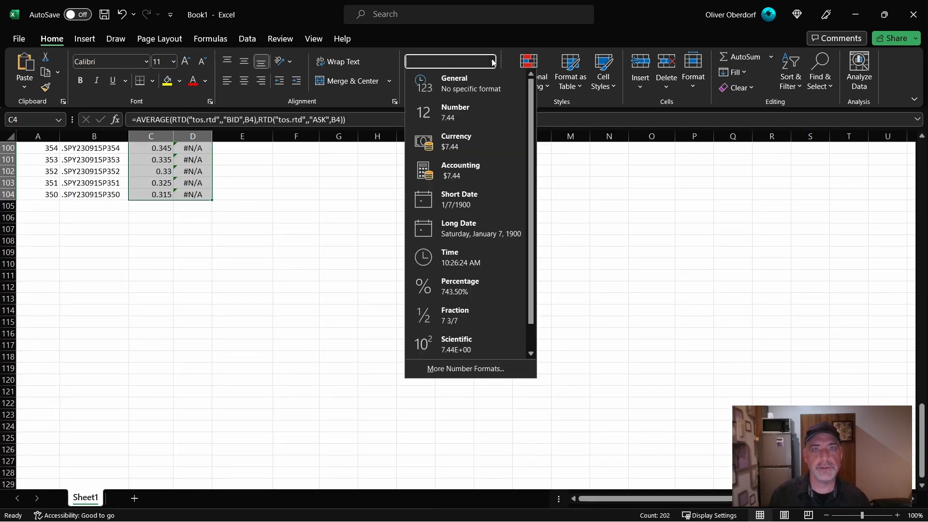
click(442, 117)
scroll(363, 217, up, 20)
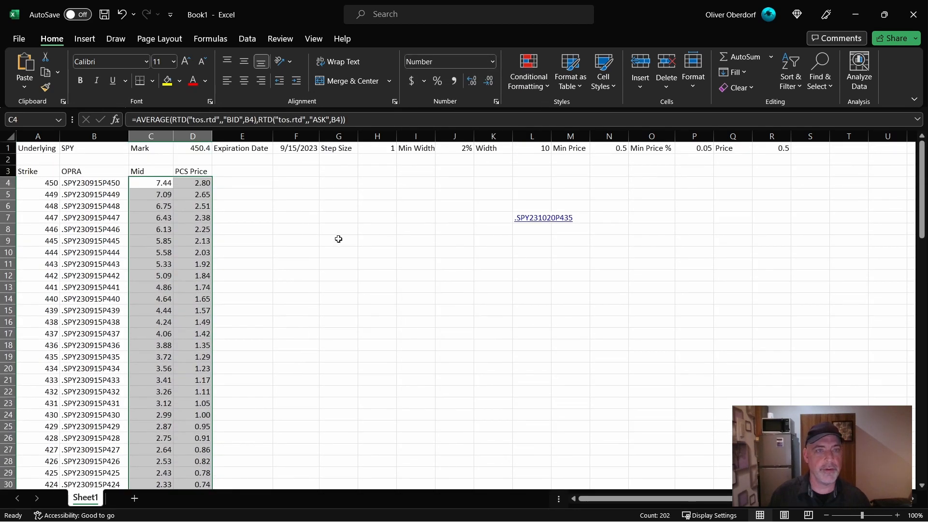
click(338, 238)
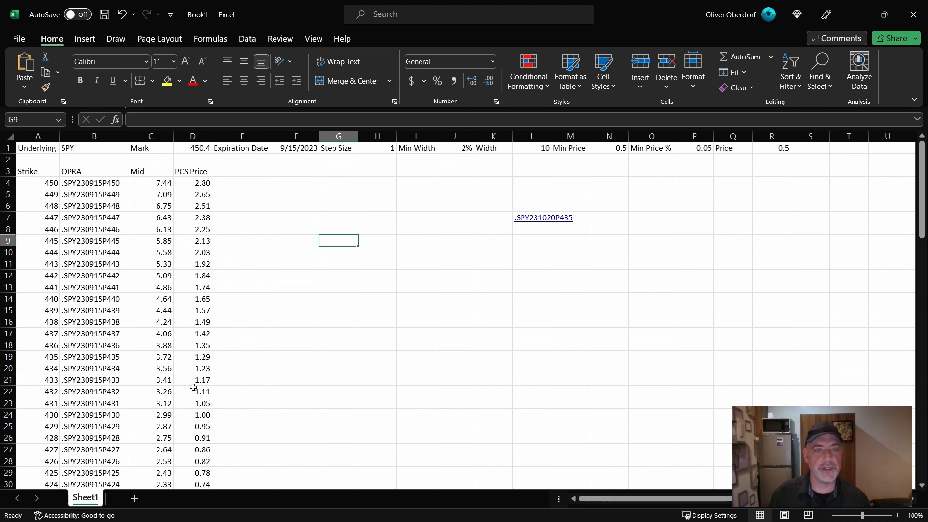
- Examine the PCS Price column for the strikes closest to the target Price in R1
click(761, 152)
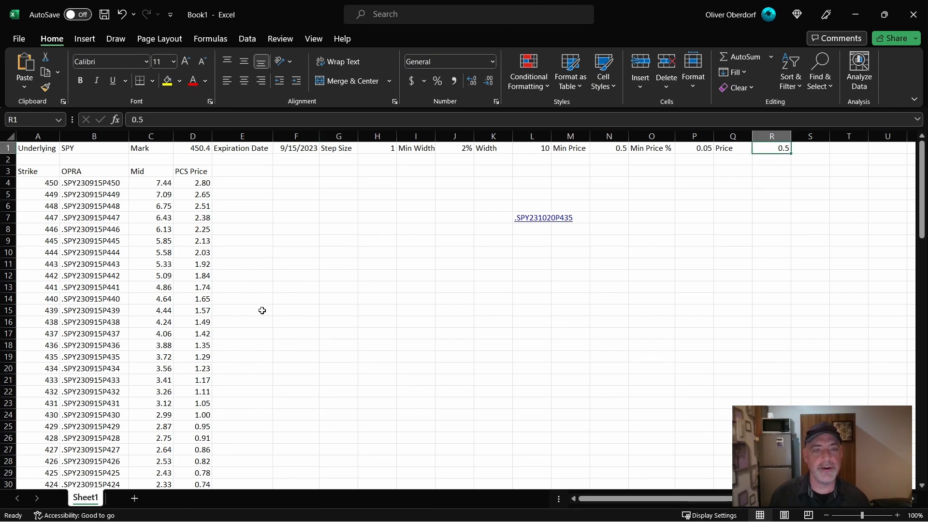
scroll(261, 308, down, 9)
scroll(262, 317, up, 1)
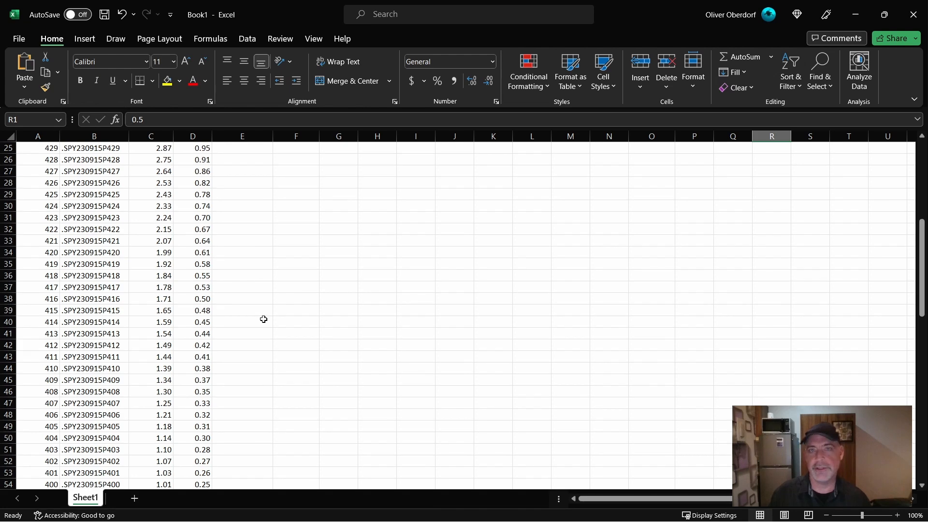
scroll(231, 337, up, 1)
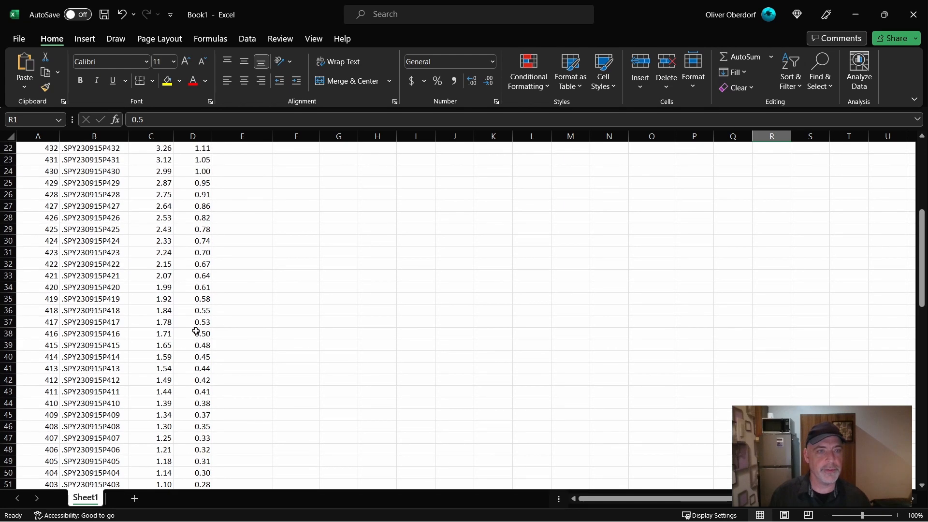
click(197, 333)
click(4, 334)
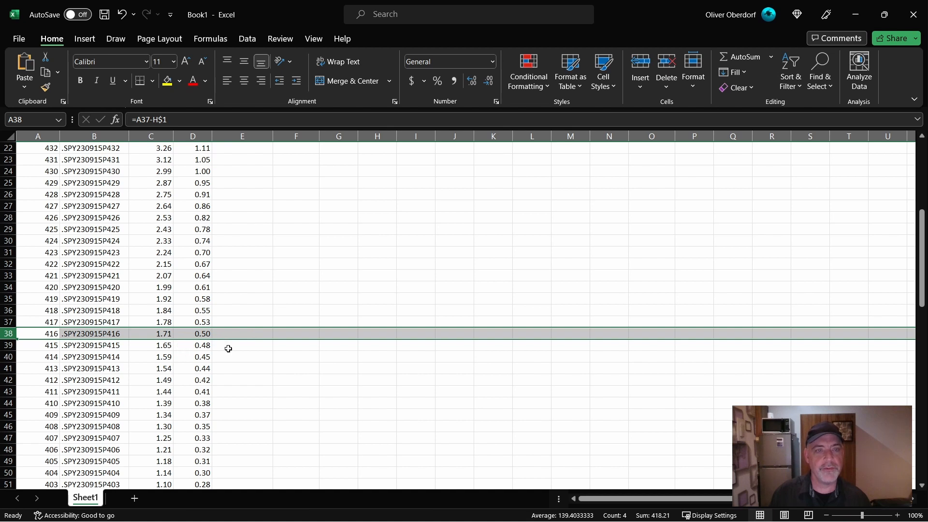
click(228, 333)
click(197, 334)
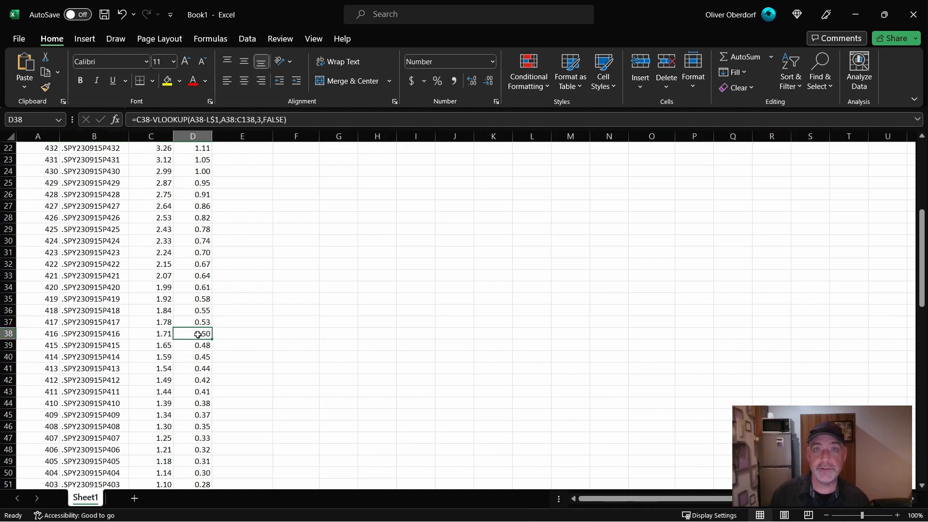
click(194, 345)
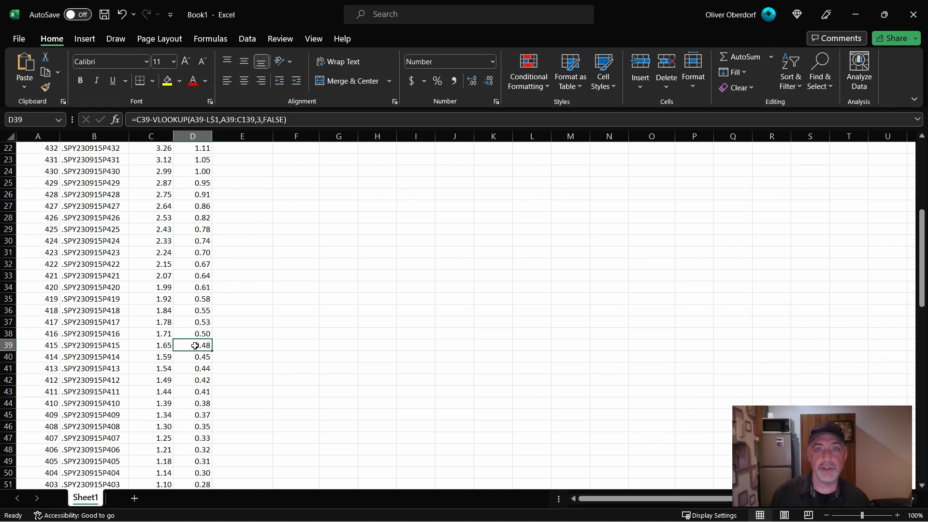
- Start a formula in E4 with an AND test nested inside IF: =IF(AND(
scroll(239, 338, up, 7)
click(243, 183)
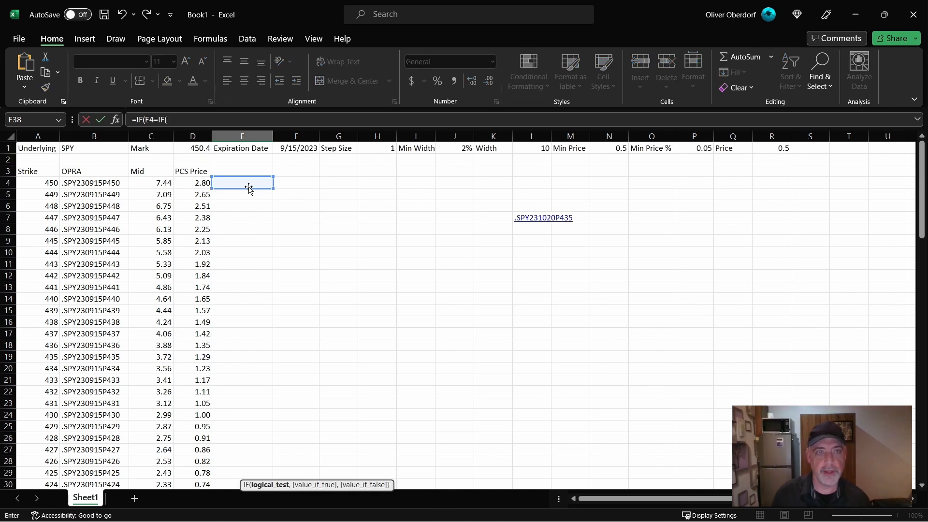
click(189, 121)
text(=IF()
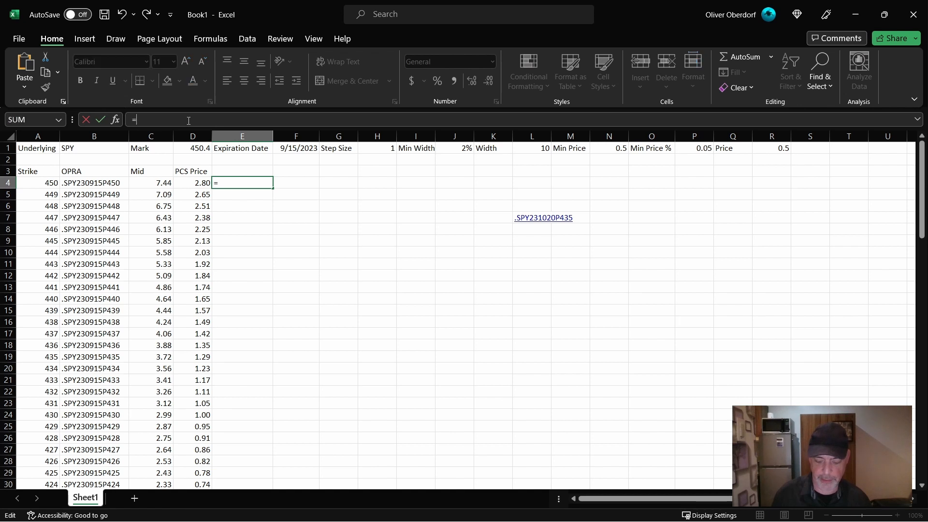
click(193, 182)
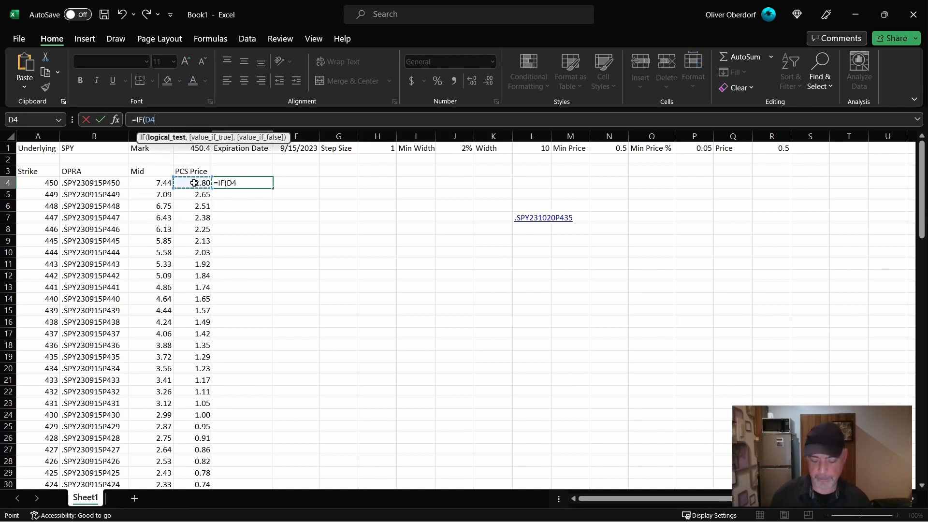
text(>=)
key(BackSpace)
key(BackSpace)
key(BackSpace)
text(AND()
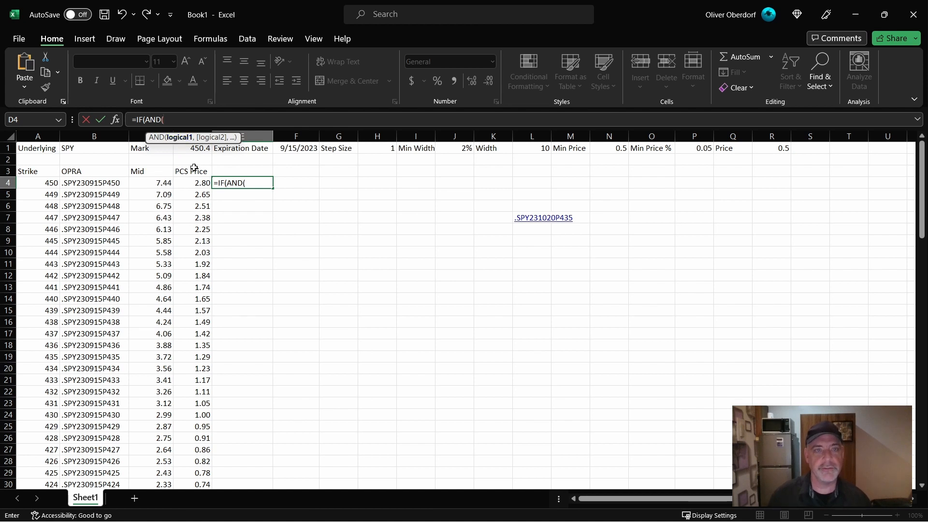
- Complete the AND test in E4 with the conditions D4>=R1 and D5<R1
click(188, 182)
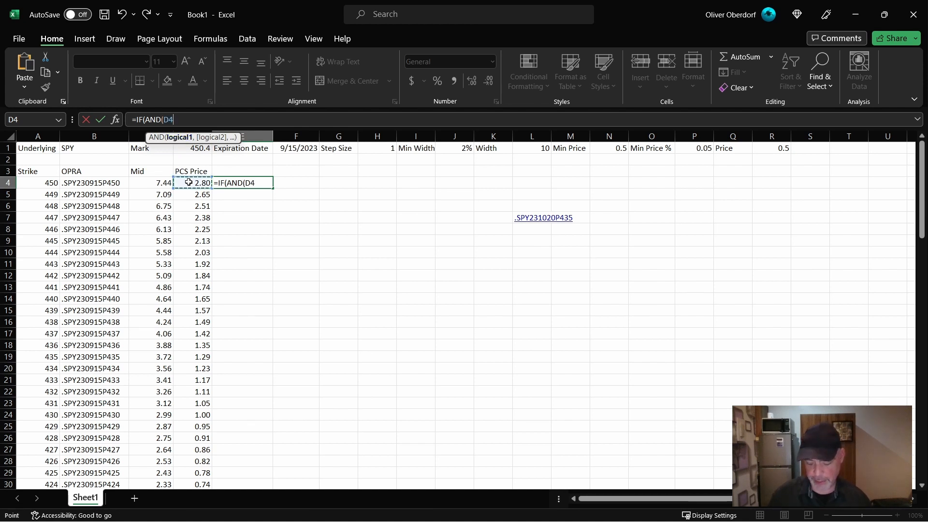
text(>=)
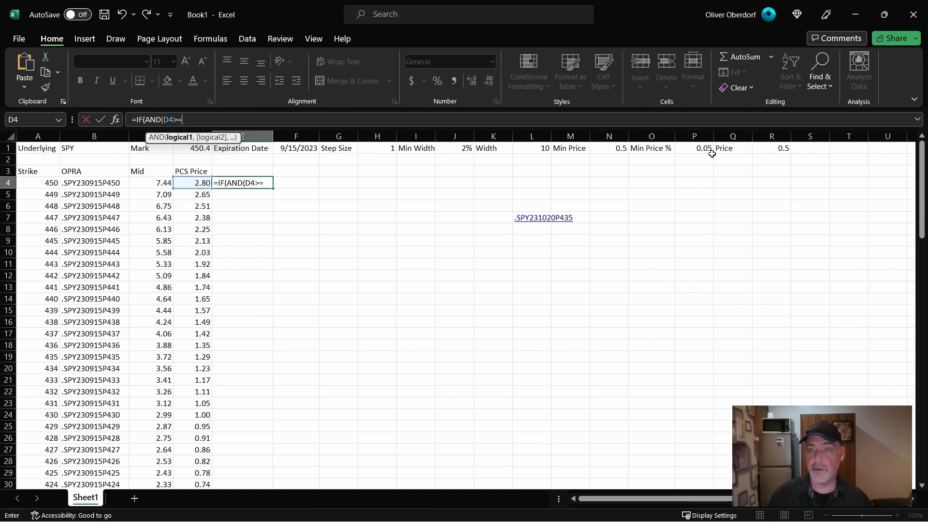
click(764, 153)
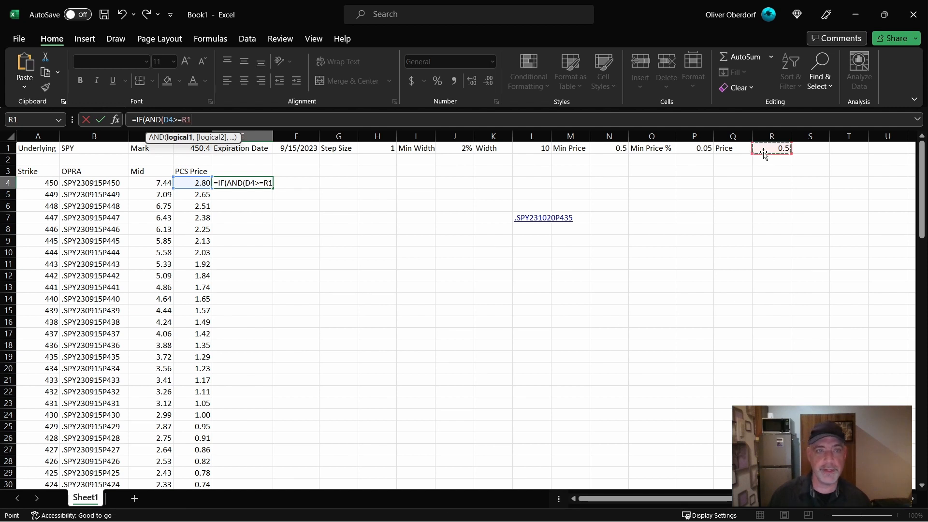
text(,)
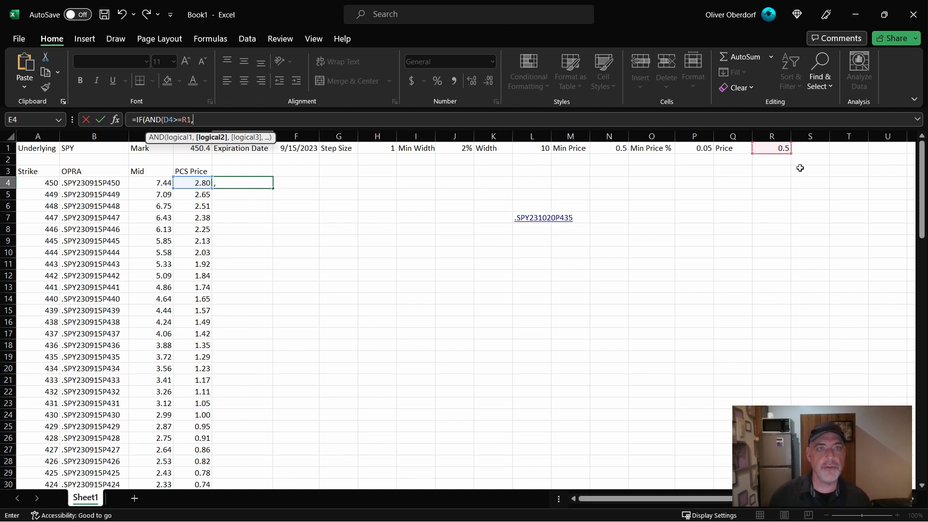
click(186, 194)
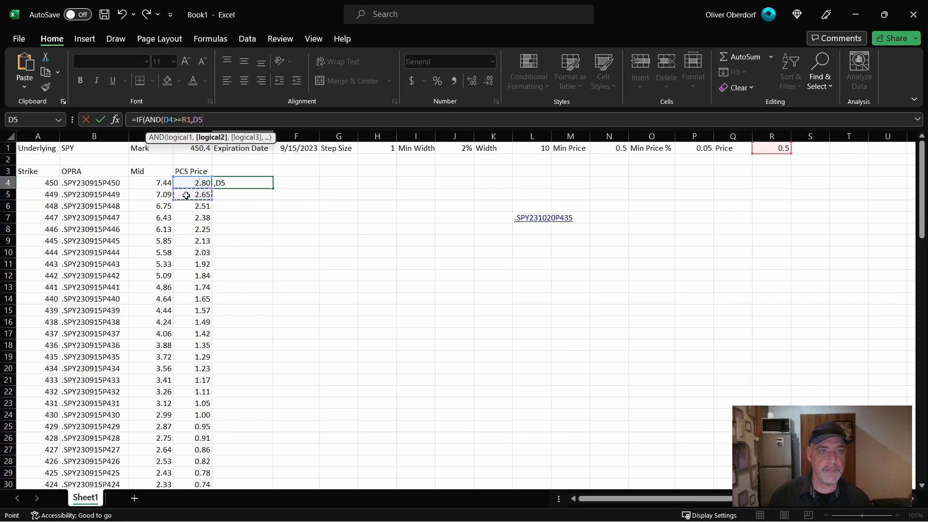
text(<)
click(773, 147)
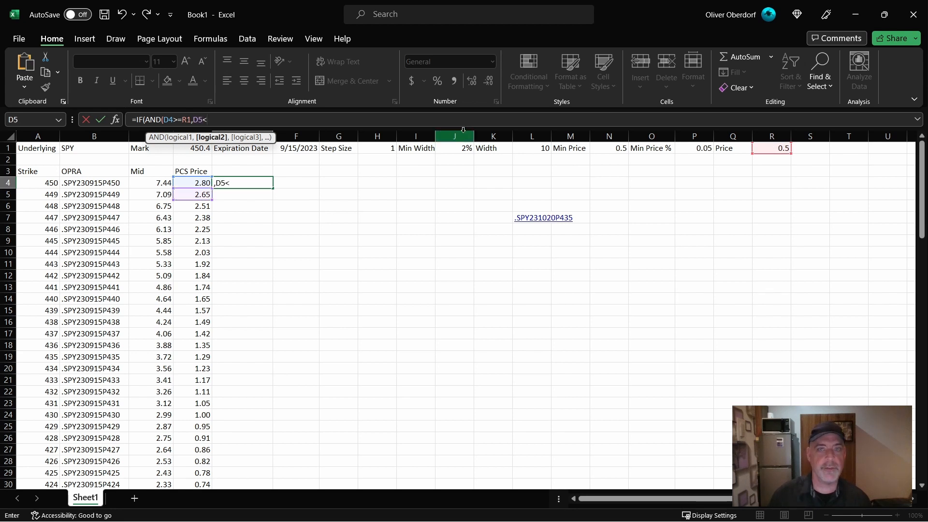
text())
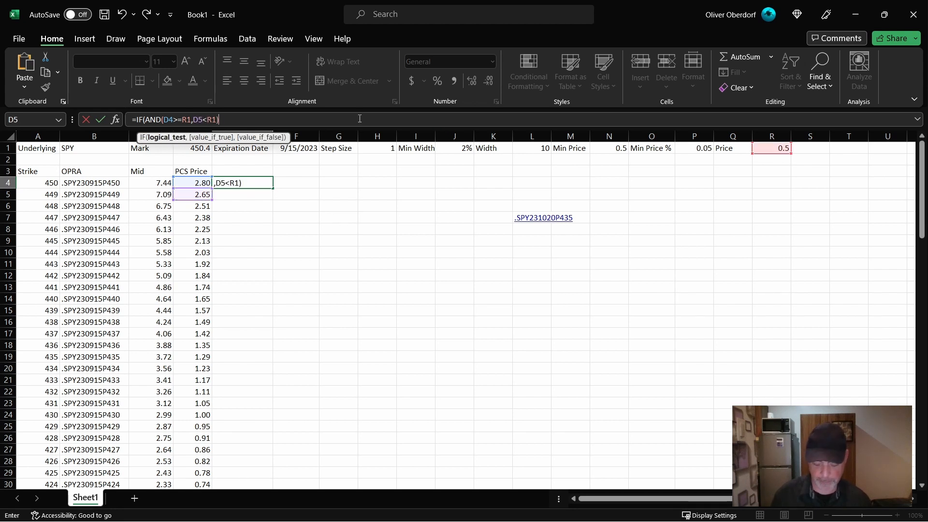
text(,"<)
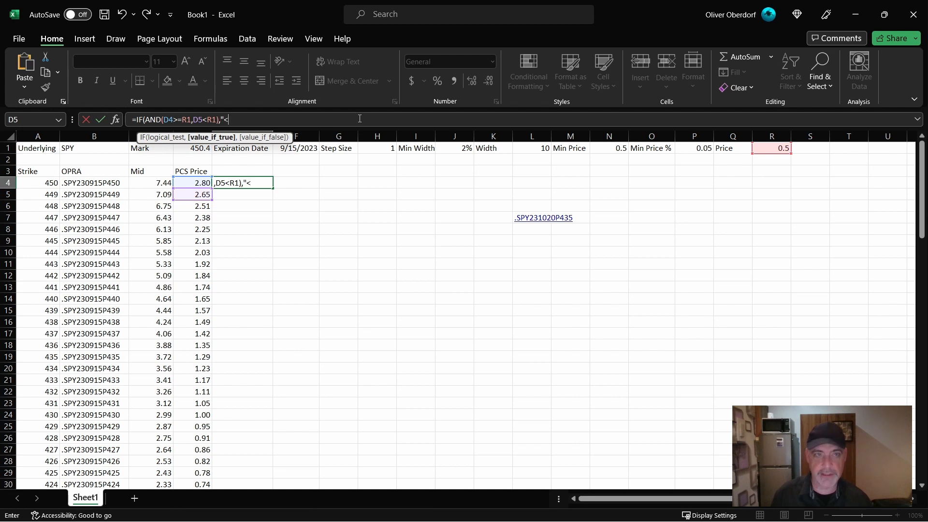
text(---)
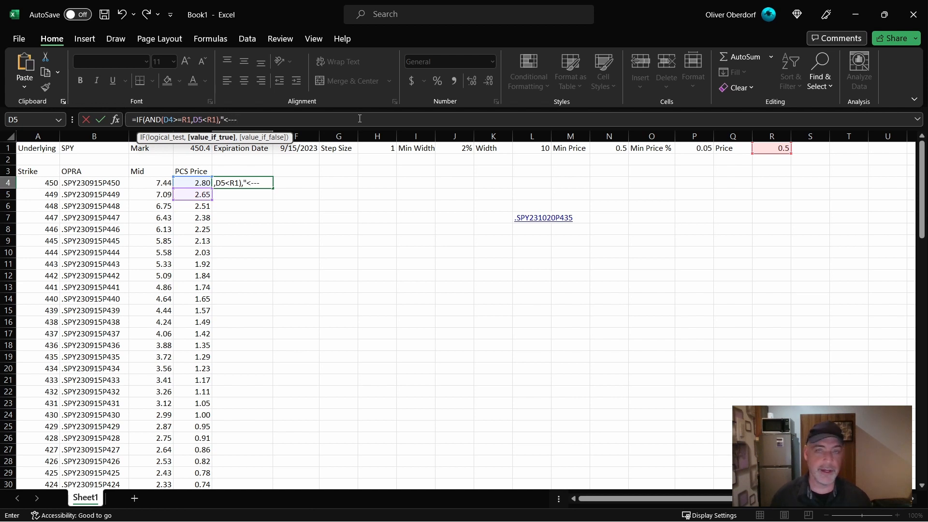
text(")
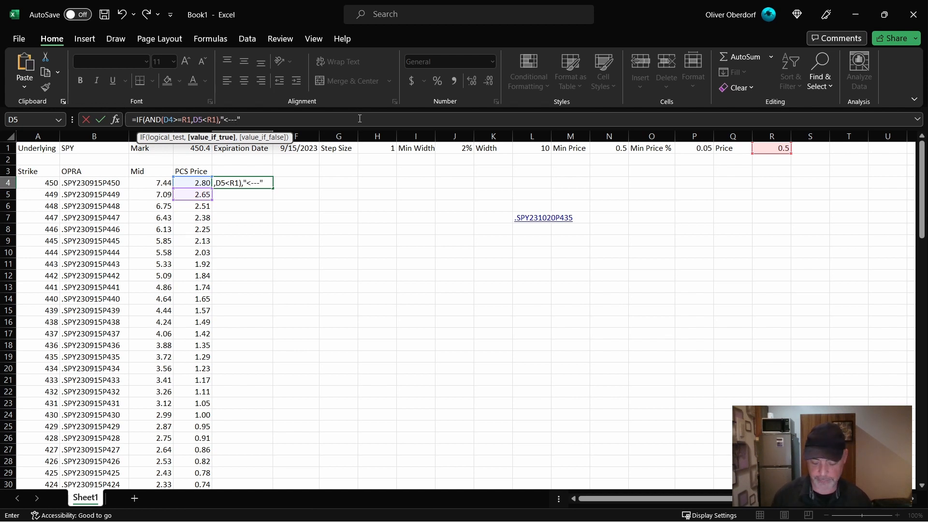
text(,"")
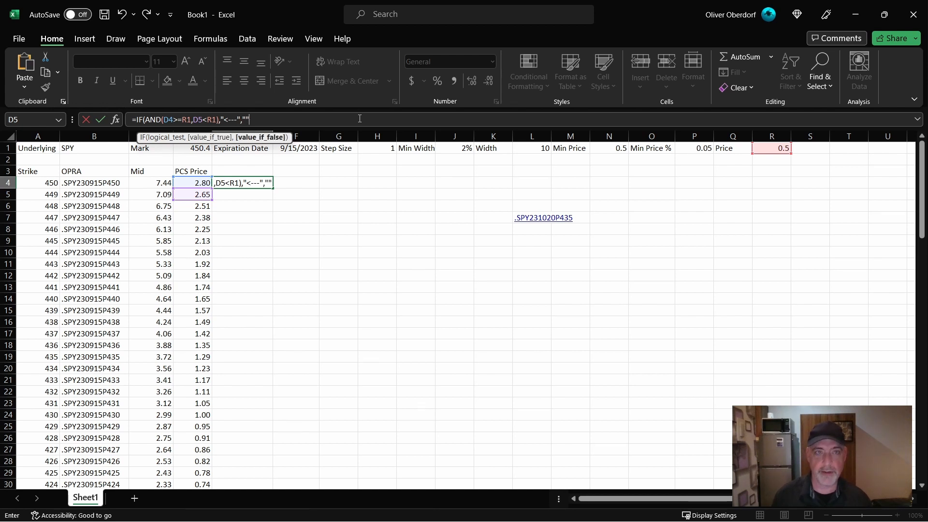
text())
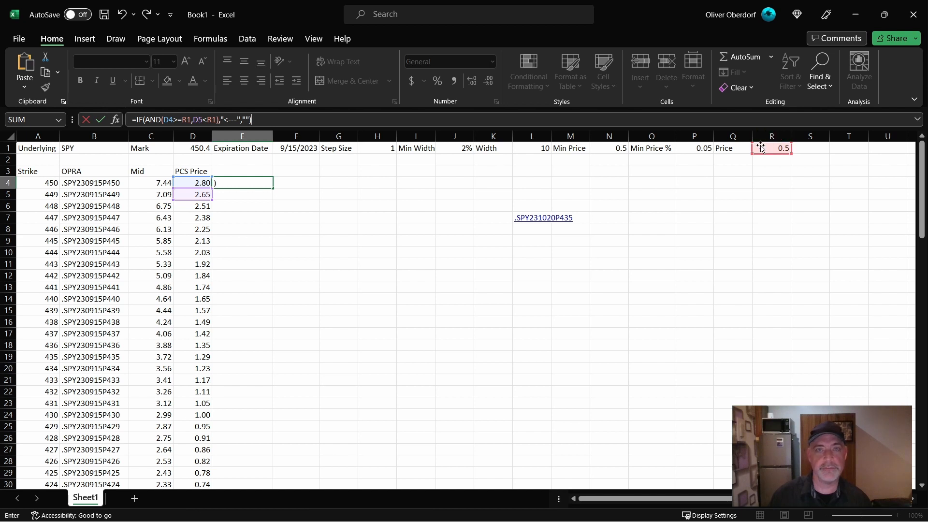
- Lock both price references in the E4 formula as R$1 and fill the formula down to row 104
click(188, 119)
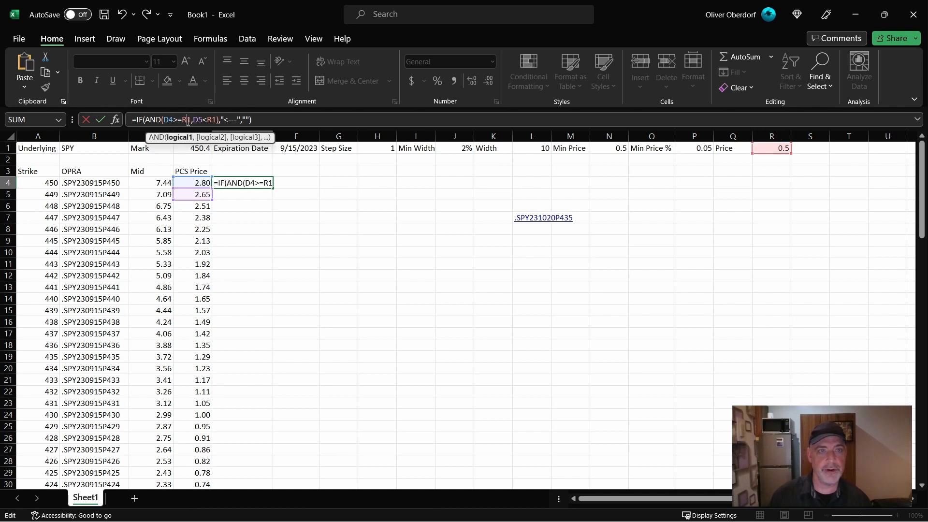
text($)
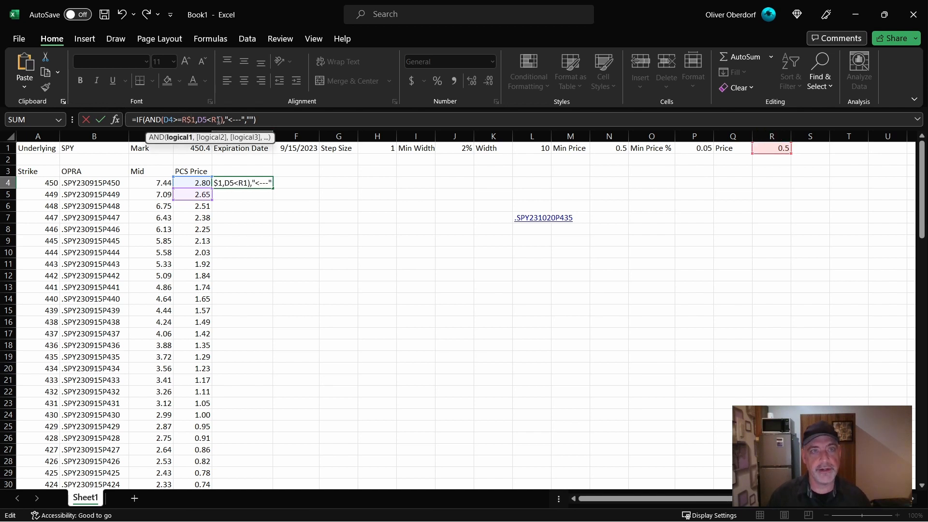
click(214, 119)
text($)
key(ctrl+Return)
- Check which strike the arrow in column E marks and compare its PCS Price with the target Price
scroll(343, 219, down, 20)
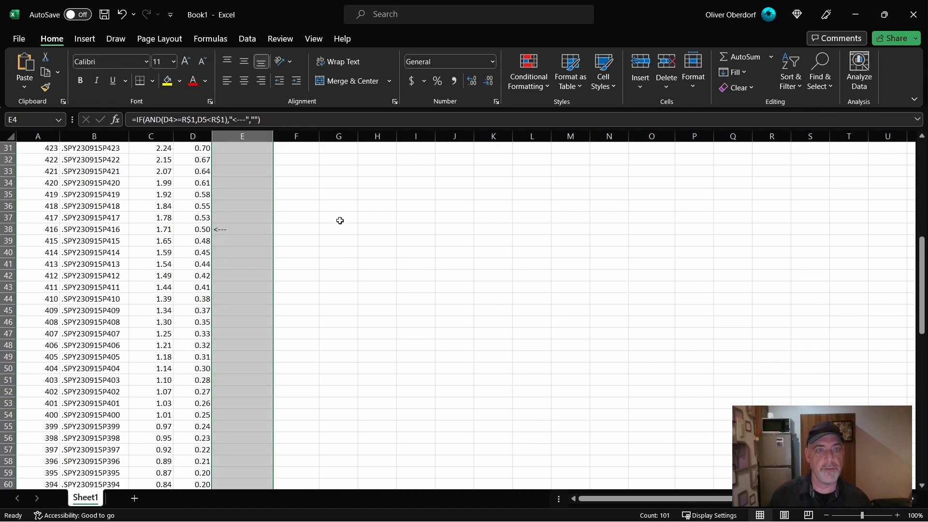
scroll(343, 220, up, 20)
click(237, 266)
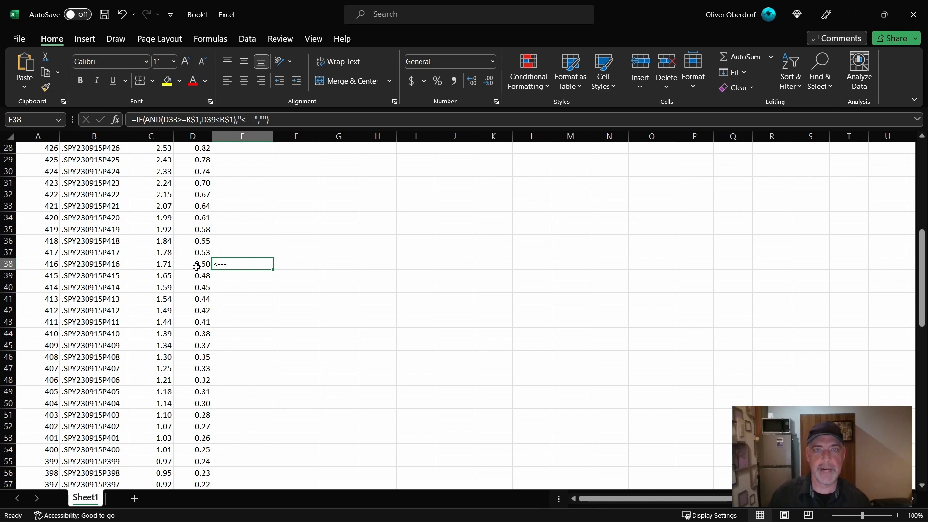
scroll(341, 286, up, 7)
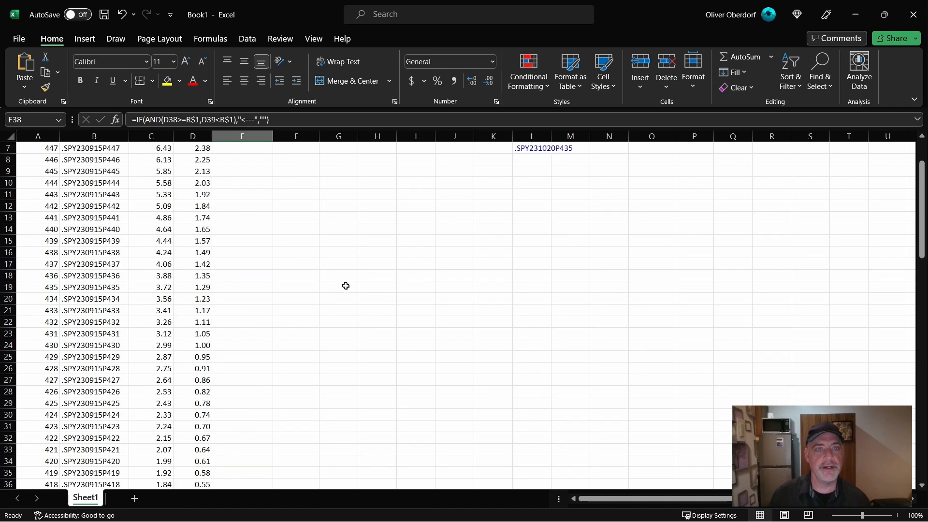
click(346, 286)
scroll(342, 251, down, 8)
scroll(340, 270, up, 10)
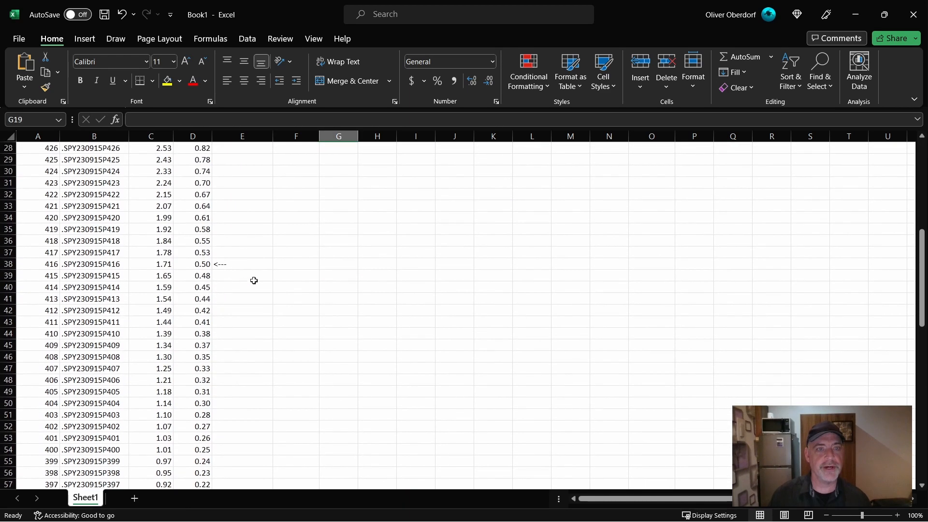
- Set the target Price in R1 to 1 and inspect the row the arrow marks
click(764, 151)
text(1)
key(Tab)
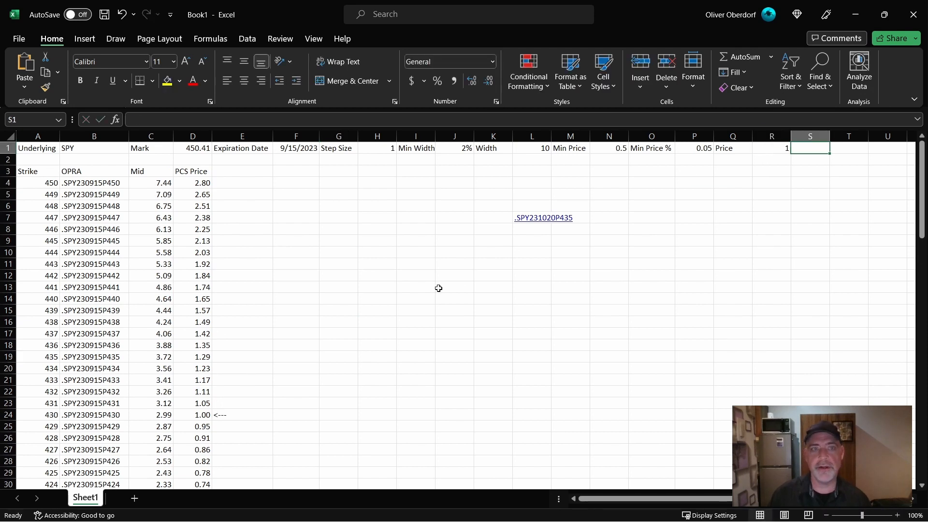
scroll(426, 275, down, 4)
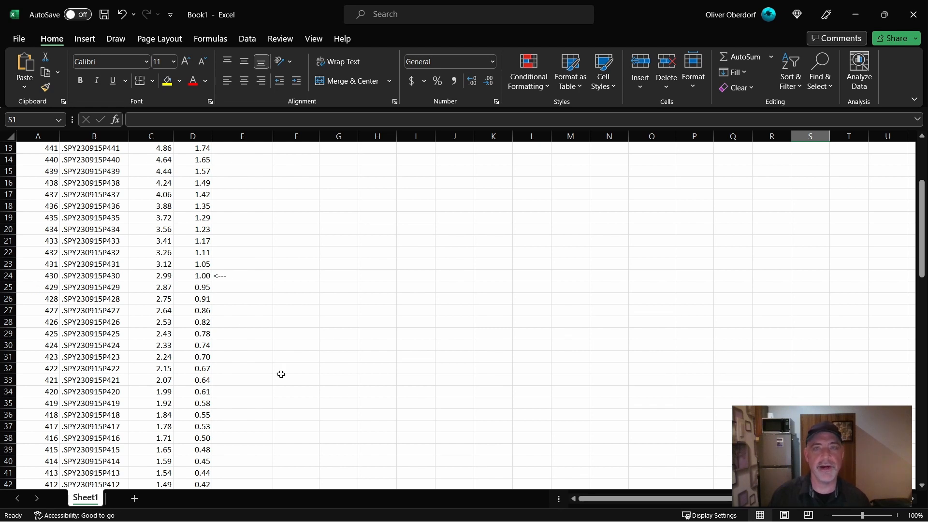
scroll(290, 396, up, 4)
click(238, 412)
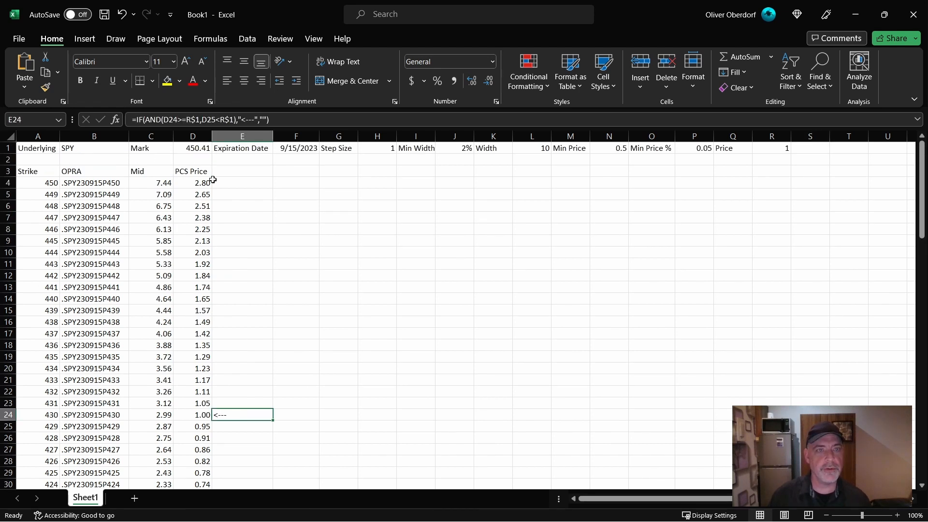
click(236, 185)
drag(146, 119, 225, 119)
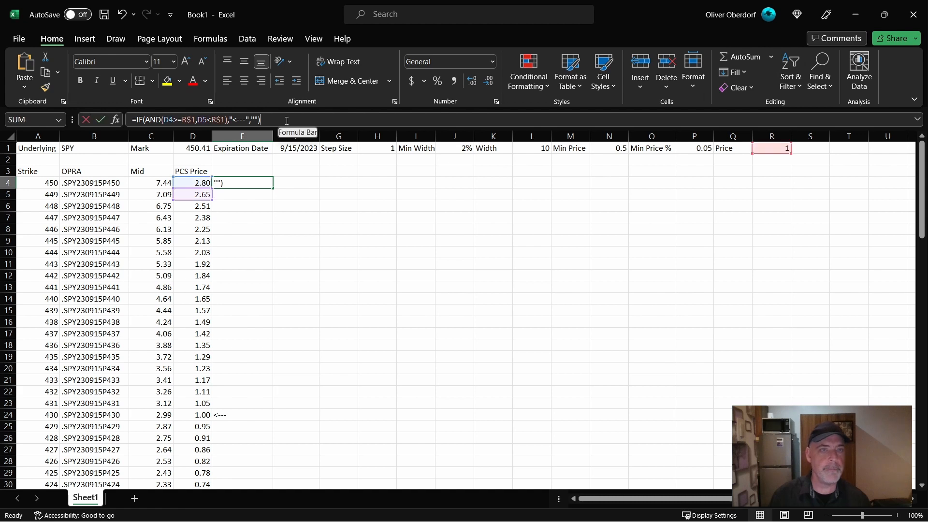
click(339, 251)
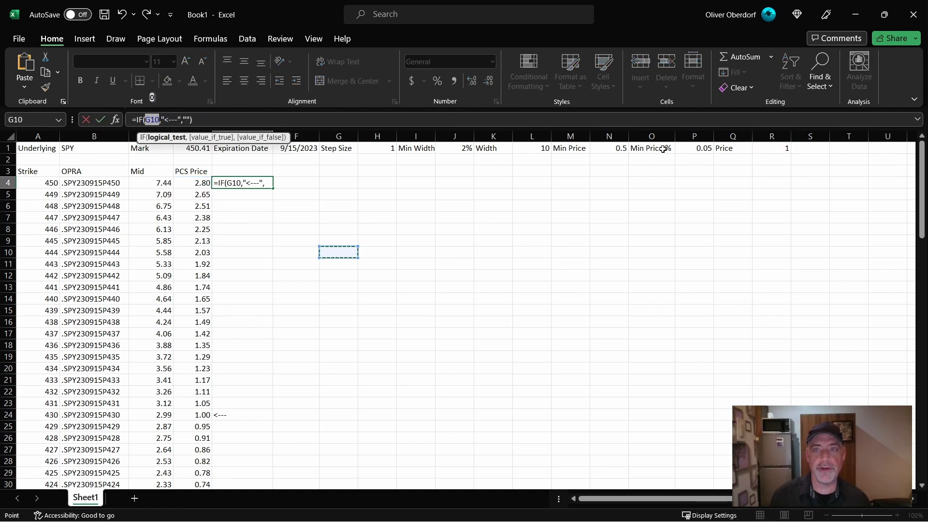
click(29, 183)
drag(29, 182, 200, 404)
scroll(215, 320, down, 20)
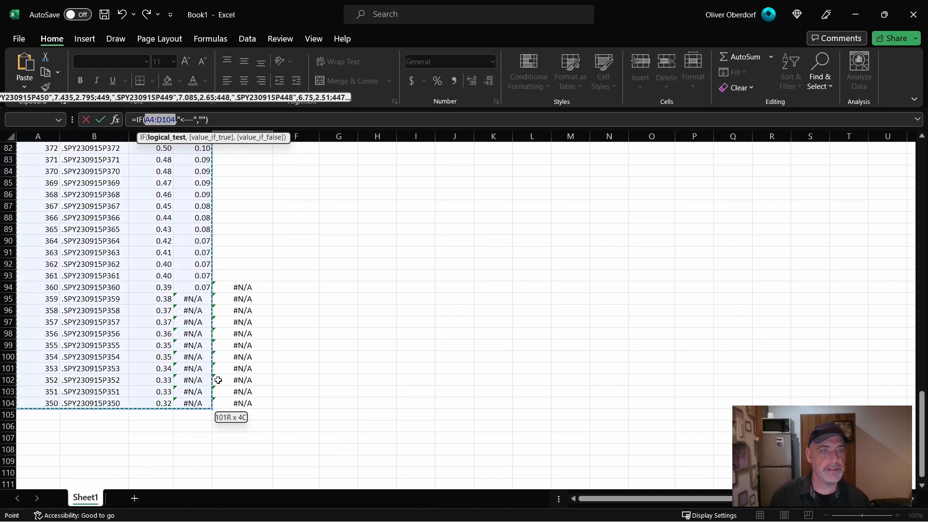
- Create a formula-based conditional formatting rule for A4:E104 that is true when =$E4="<---"
scroll(217, 379, up, 20)
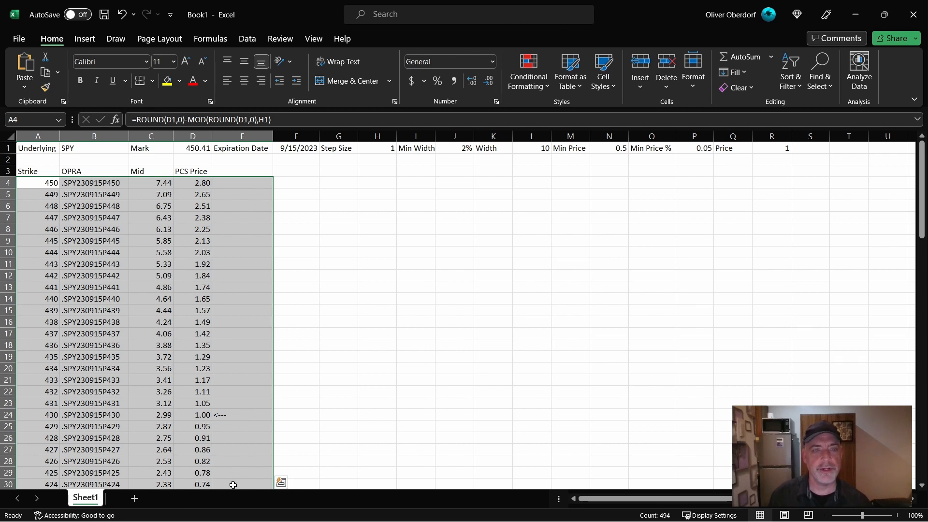
click(533, 92)
mouse_move(575, 112)
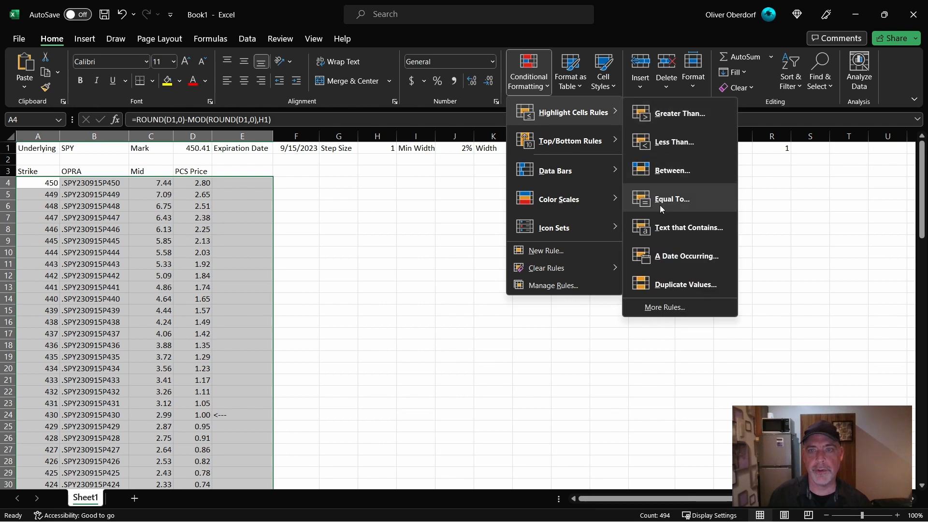
click(663, 308)
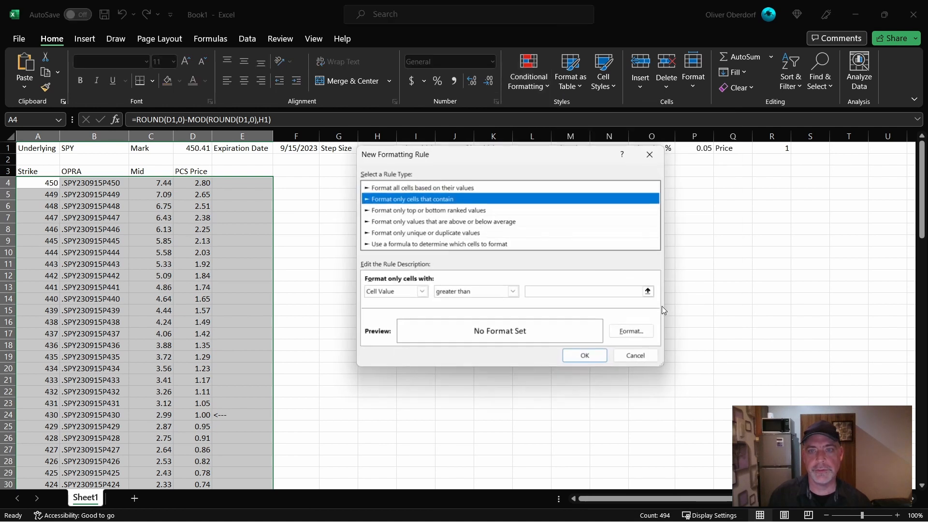
click(464, 244)
click(420, 291)
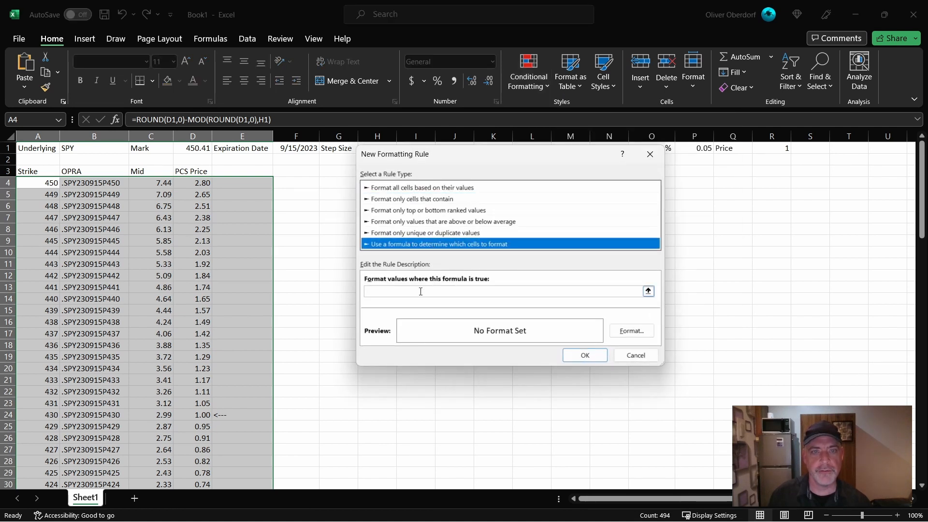
click(420, 292)
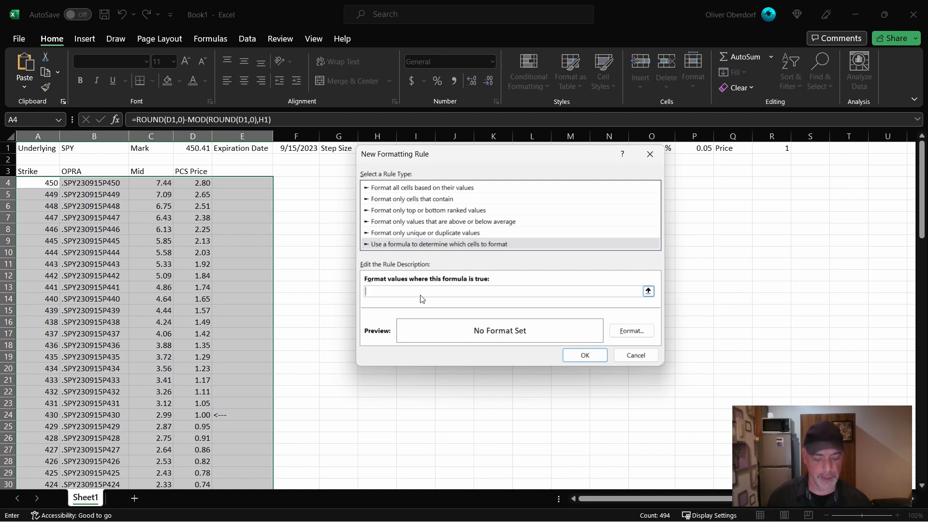
text(=$E4="<---")
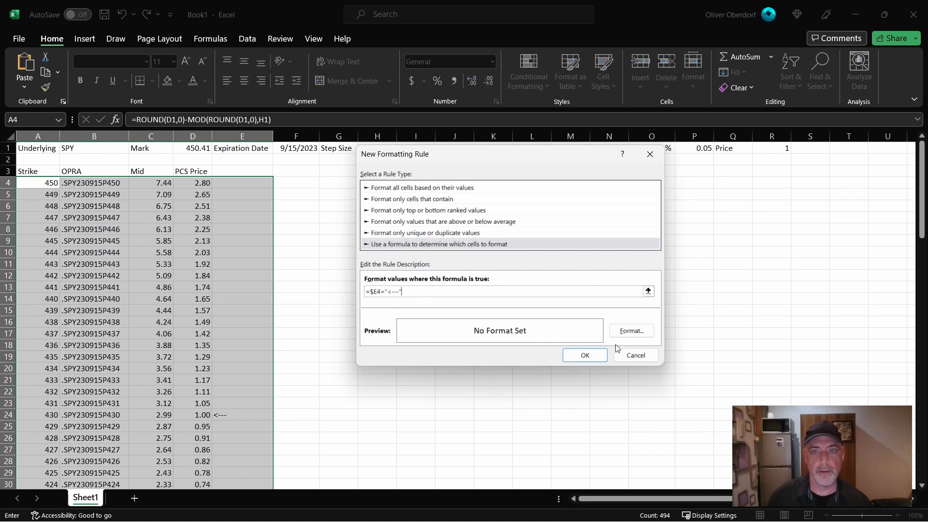
- Give the new formatting rule a light green background fill and apply it to the price table
click(628, 331)
click(418, 212)
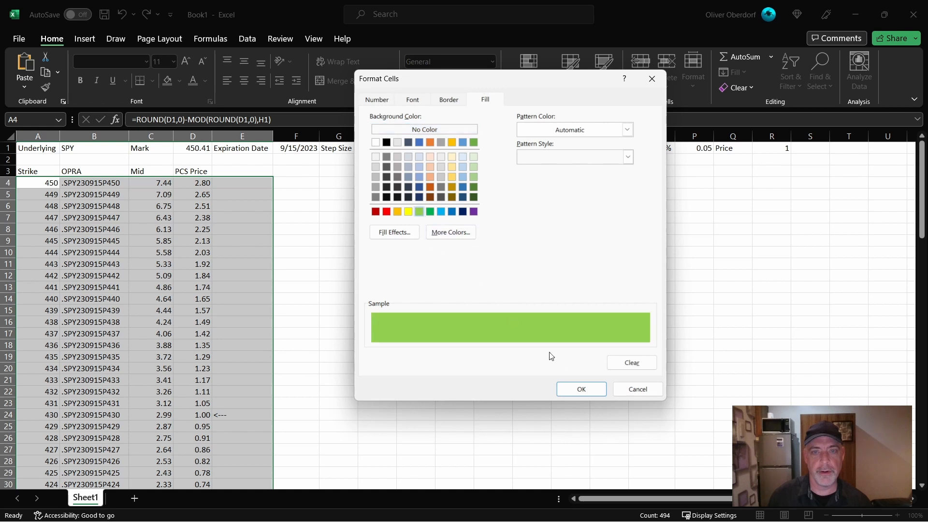
click(619, 388)
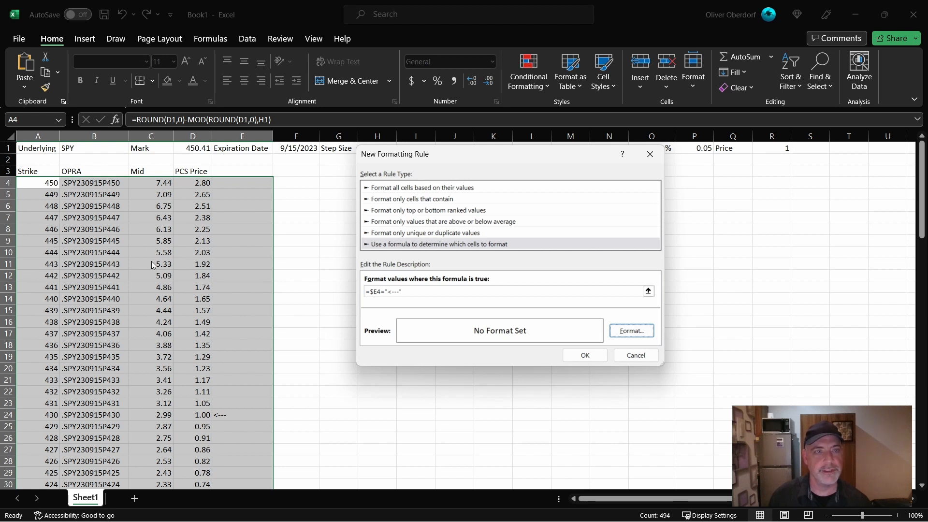
click(585, 355)
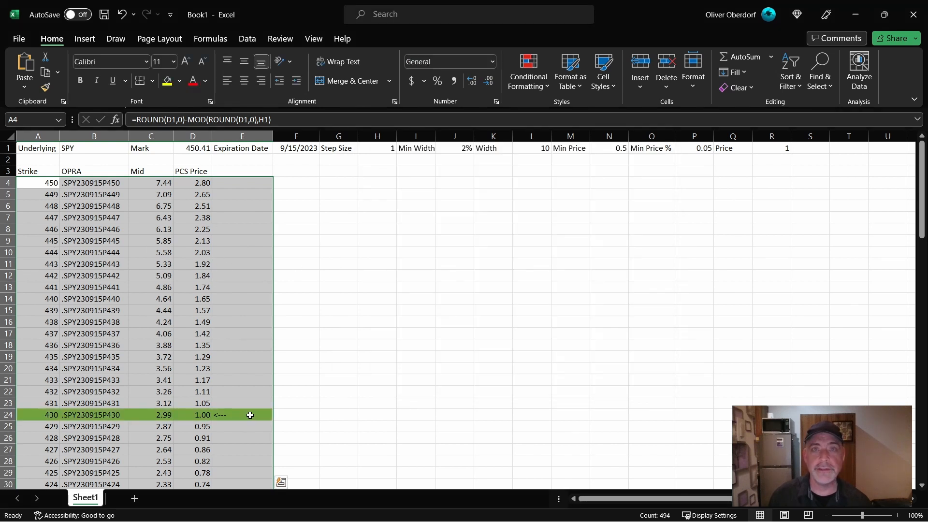
click(383, 385)
- Move the Expiration Date through Price cells (E1:R1) one column right so they start in F1
drag(242, 148, 762, 154)
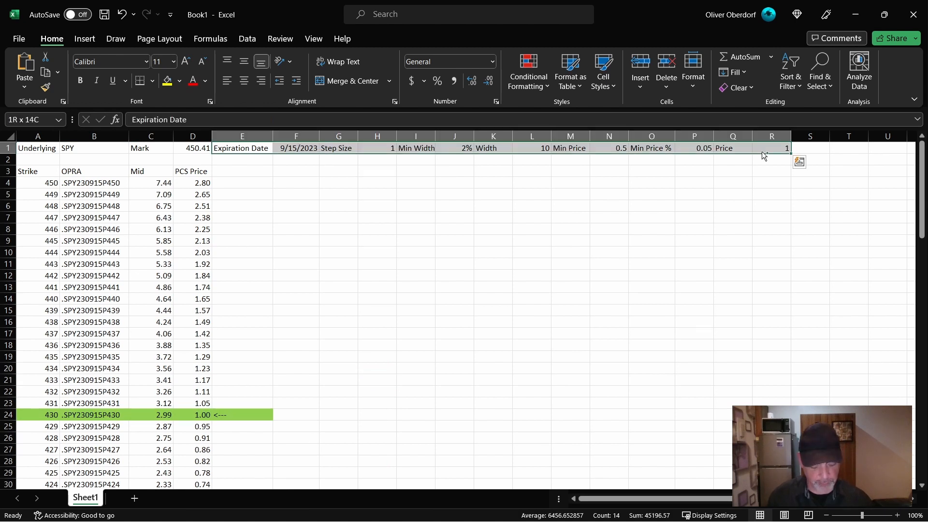
key(ctrl+c)
click(289, 150)
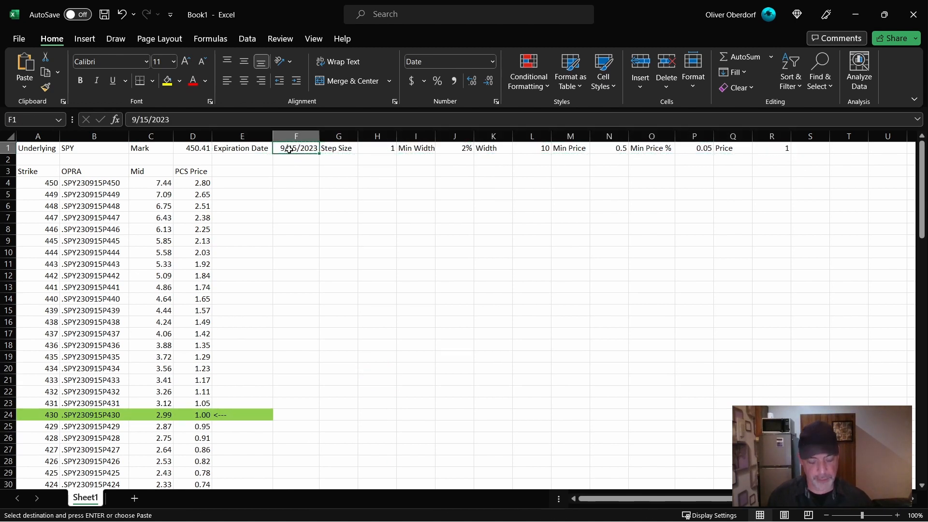
key(ctrl+v)
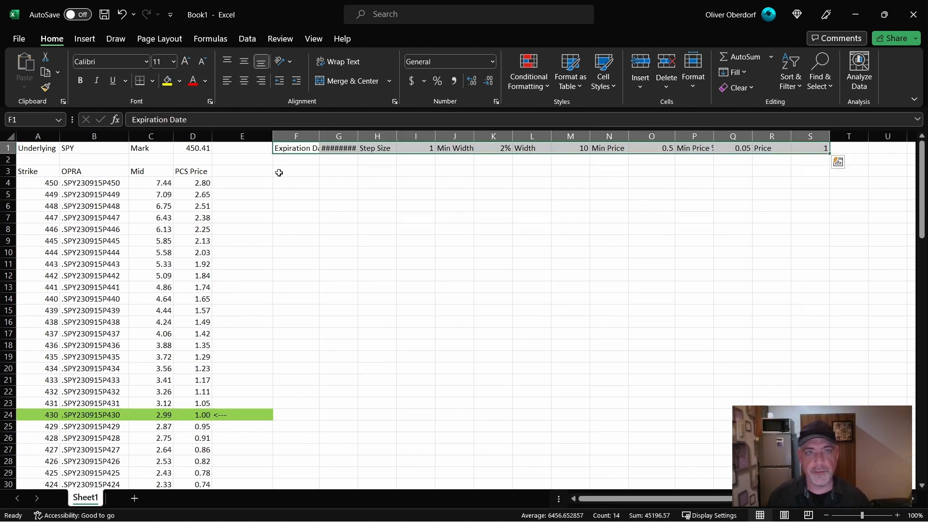
- Hide column E, which holds the arrow markers
click(240, 136)
right_click(240, 137)
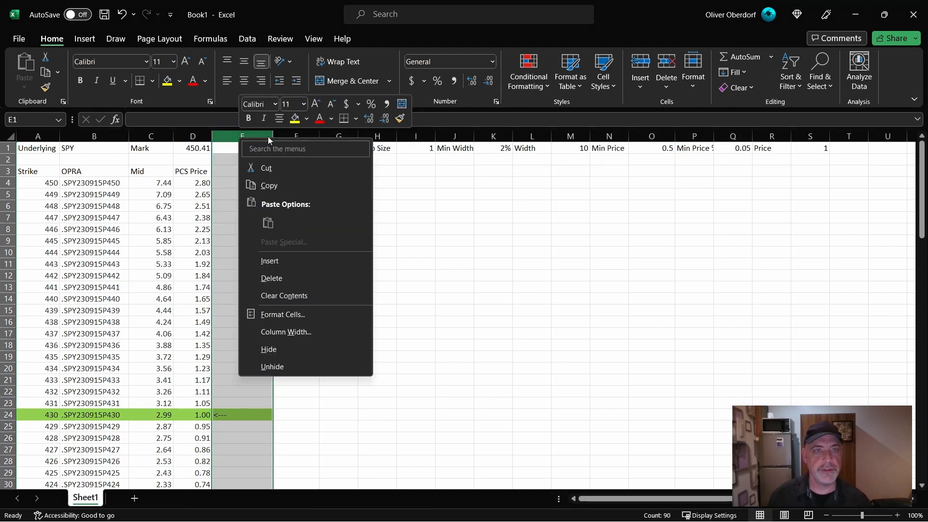
click(283, 349)
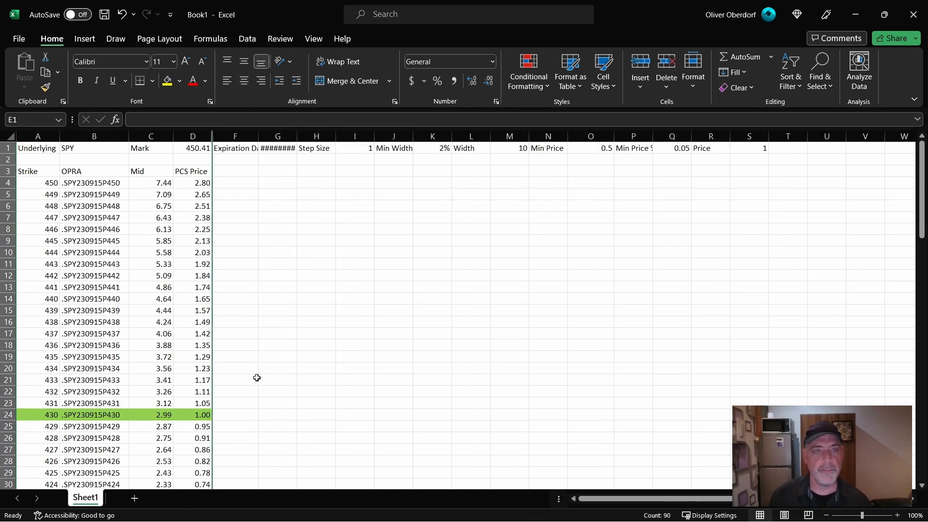
- Make the parameter labels in row 1 and the table headings in row 3 bold
key(ctrl+b)
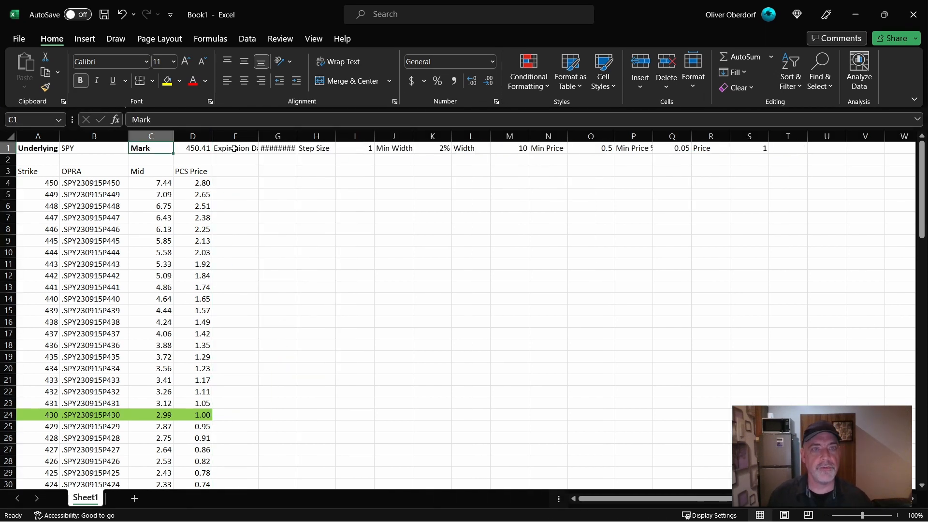
click(234, 149)
key(ctrl+b)
click(338, 148)
key(ctrl+b)
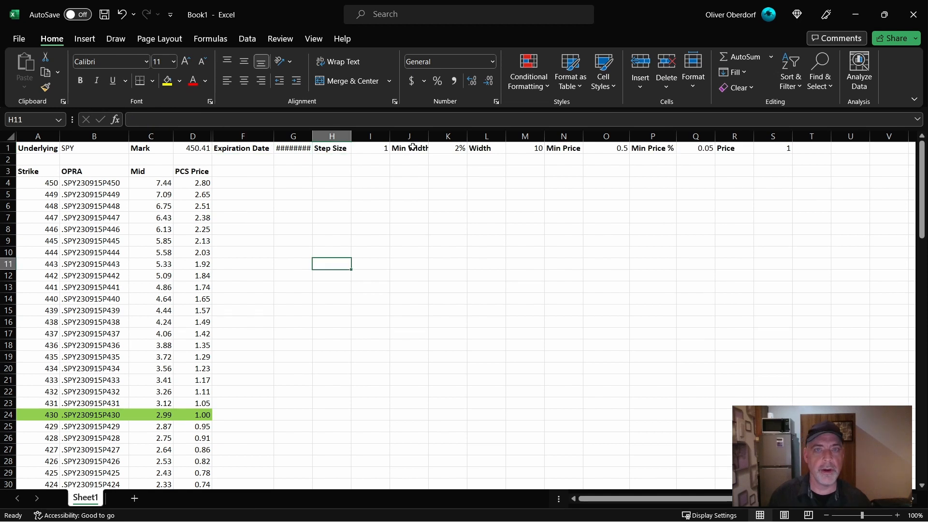
drag(410, 149, 758, 149)
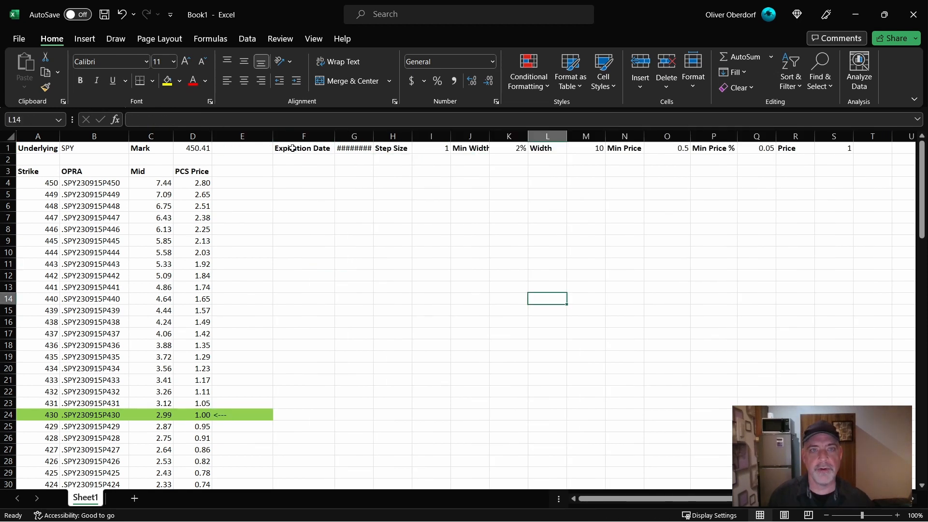
- Move the Step Size through Price cells (H1:S1) to A2, and shift the Width through Price cells one column right to clear column E
click(402, 152)
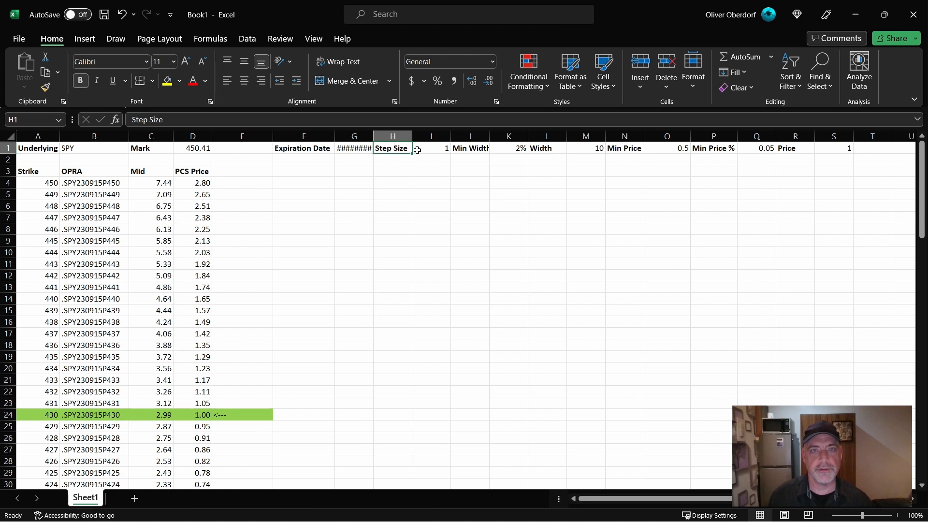
shift+click(850, 148)
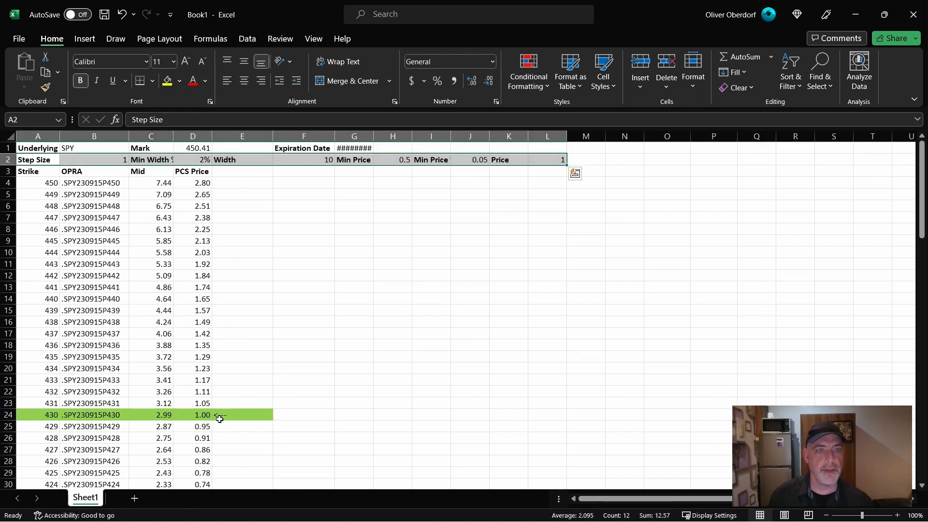
click(239, 160)
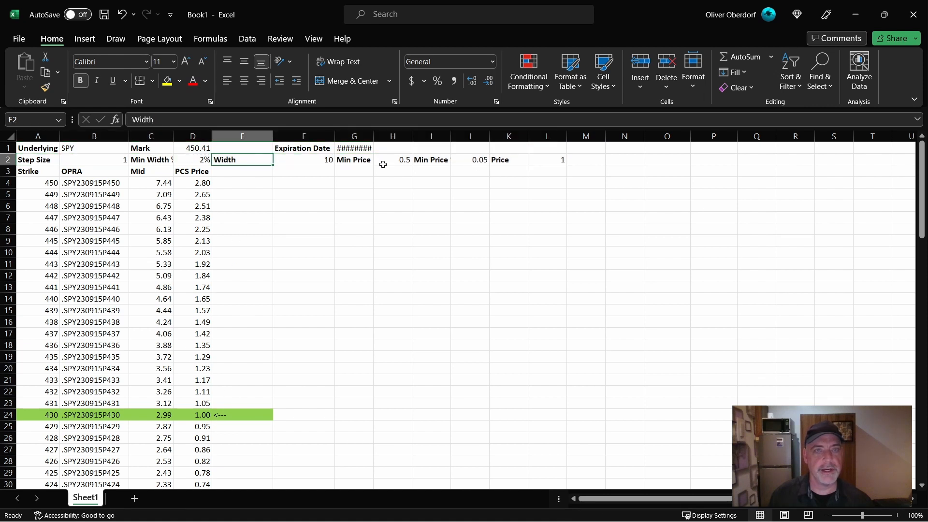
shift+click(537, 162)
- Hide the arrow marker column E and widen column C to fit the Min Width % label
right_click(241, 137)
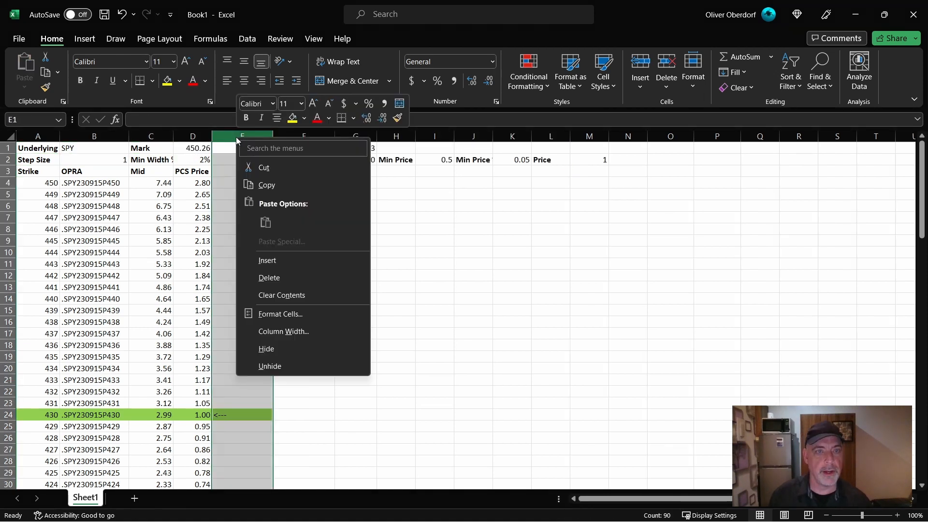
click(265, 350)
click(375, 298)
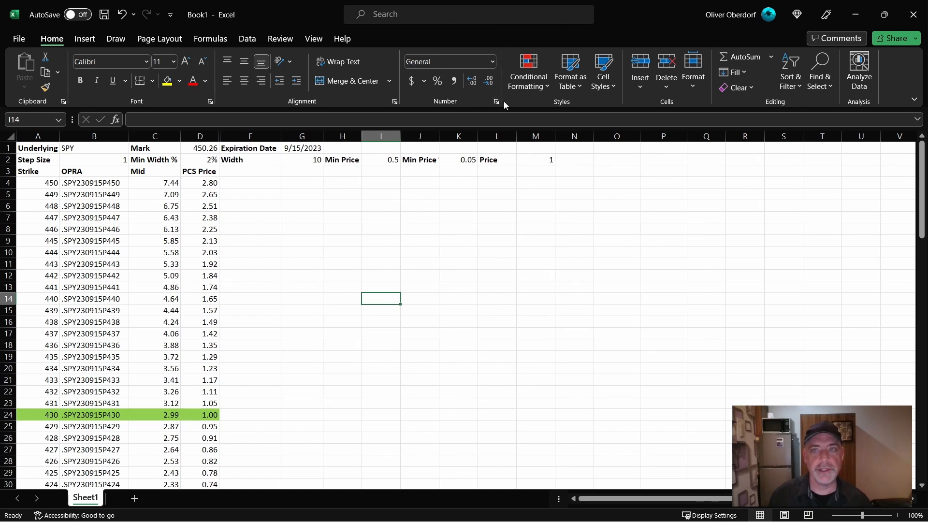
- Apply the Input cell style to the editable parameter cells B1, B2, D2, G1, G2, I2, K2 and M2
click(81, 148)
ctrl+click(88, 159)
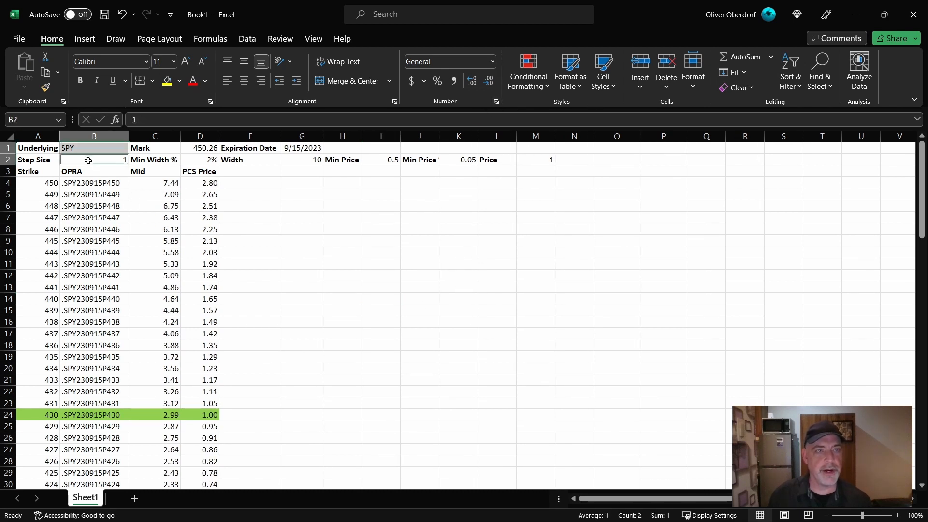
ctrl+click(195, 160)
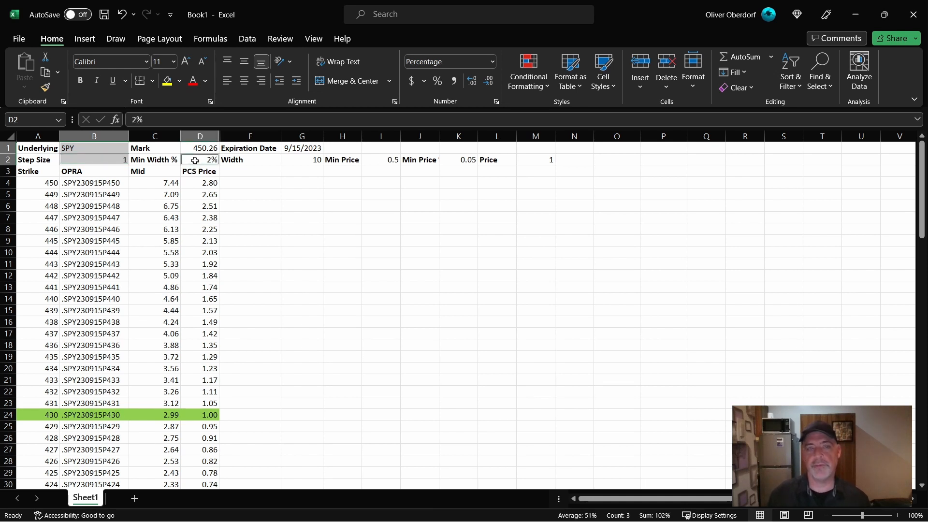
ctrl+click(296, 149)
ctrl+click(301, 160)
ctrl+click(382, 160)
ctrl+click(459, 159)
ctrl+click(535, 160)
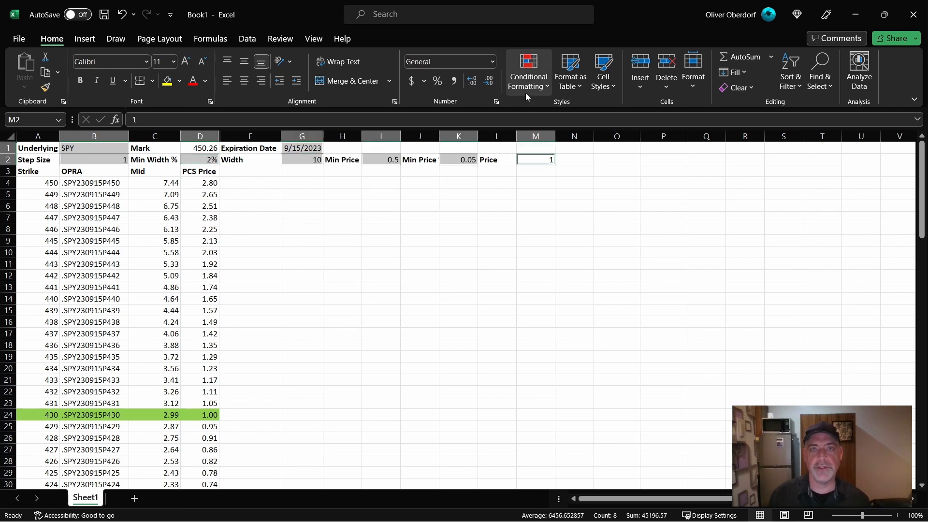
click(611, 86)
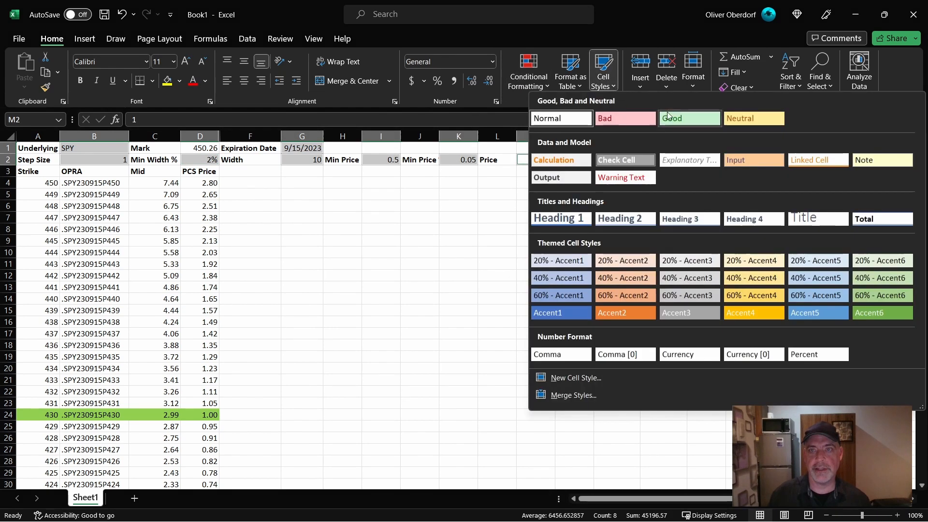
click(753, 159)
click(574, 241)
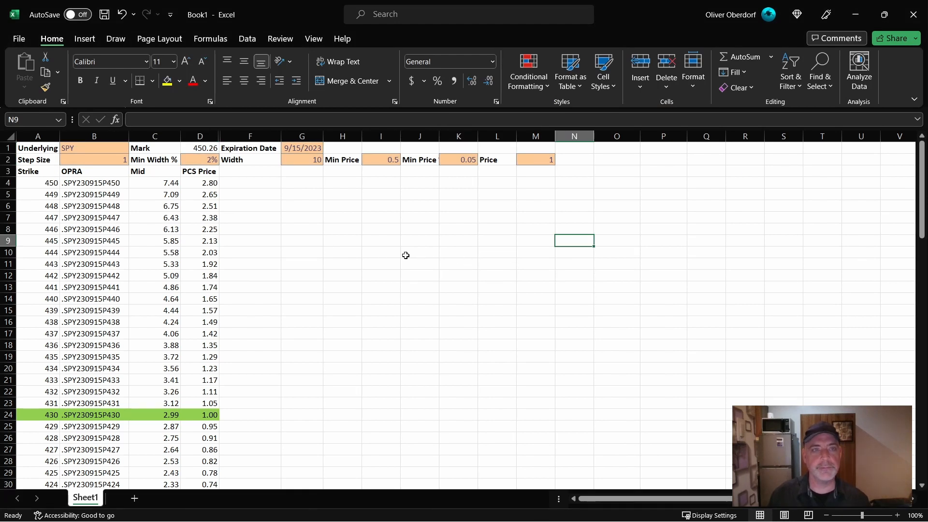
- Apply the Calculation cell style to the Mark value in D1
click(200, 149)
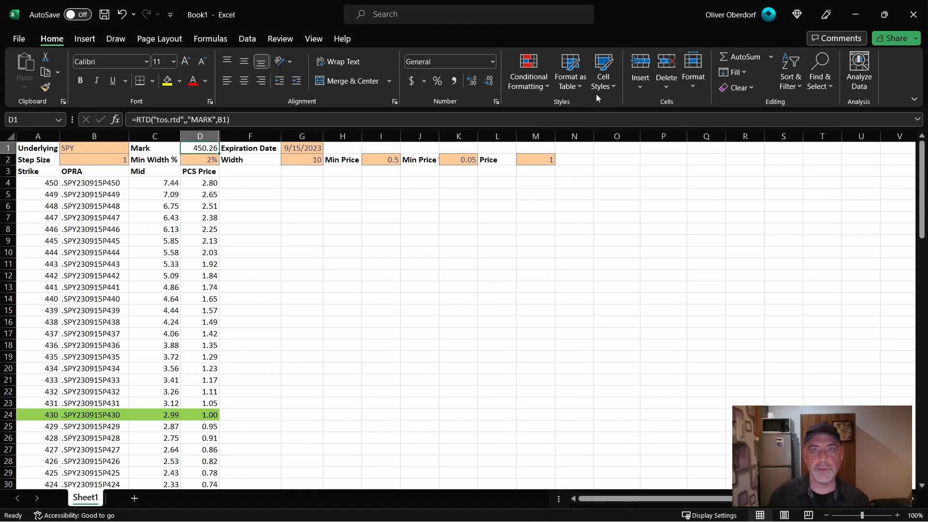
click(602, 80)
click(552, 153)
click(250, 240)
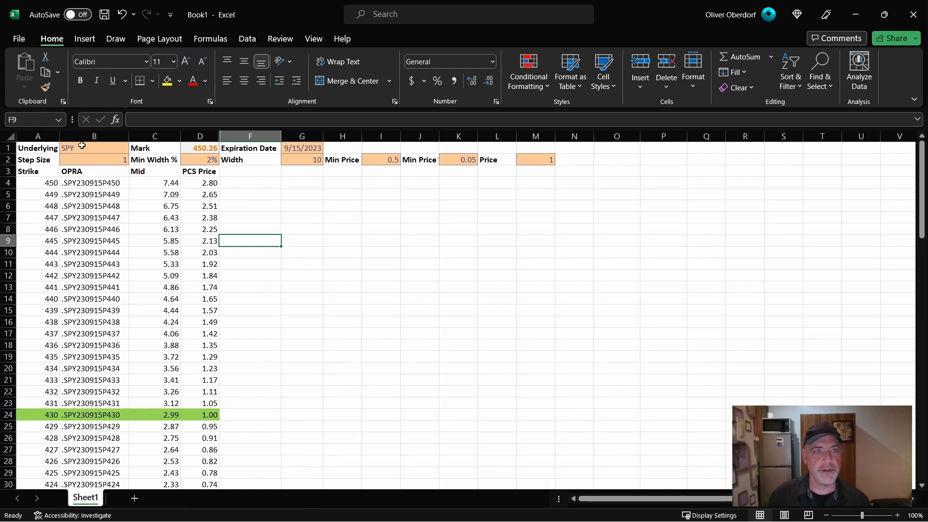
- Set the Underlying to SPX and the Step Size to 25
click(82, 146)
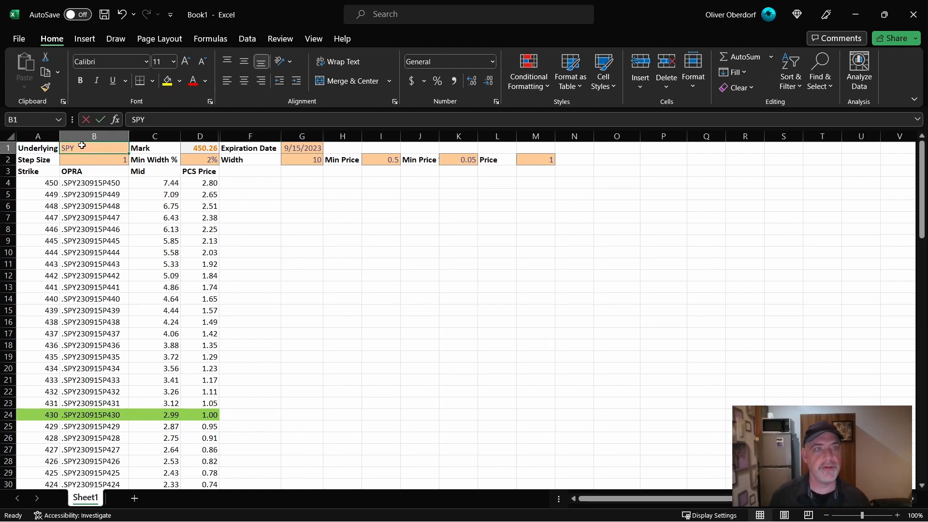
text(spx)
key(Return)
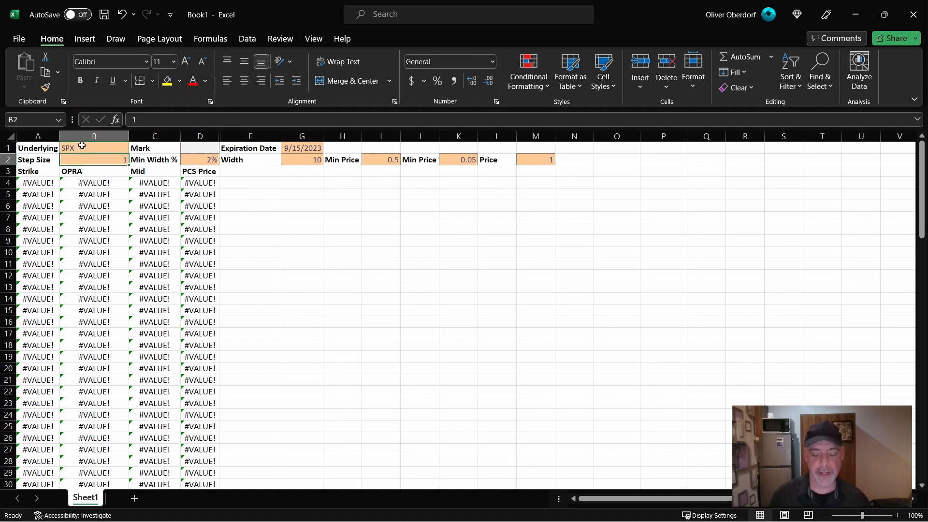
text(5)
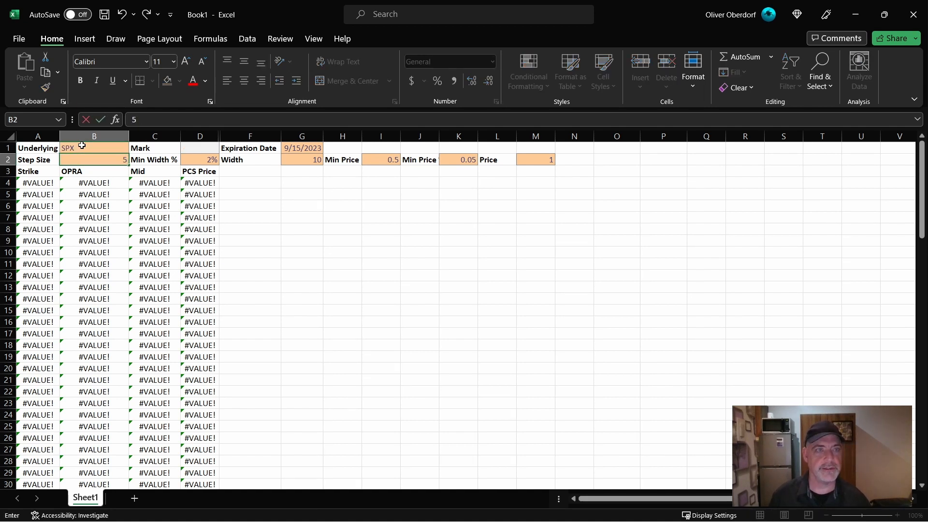
key(Tab)
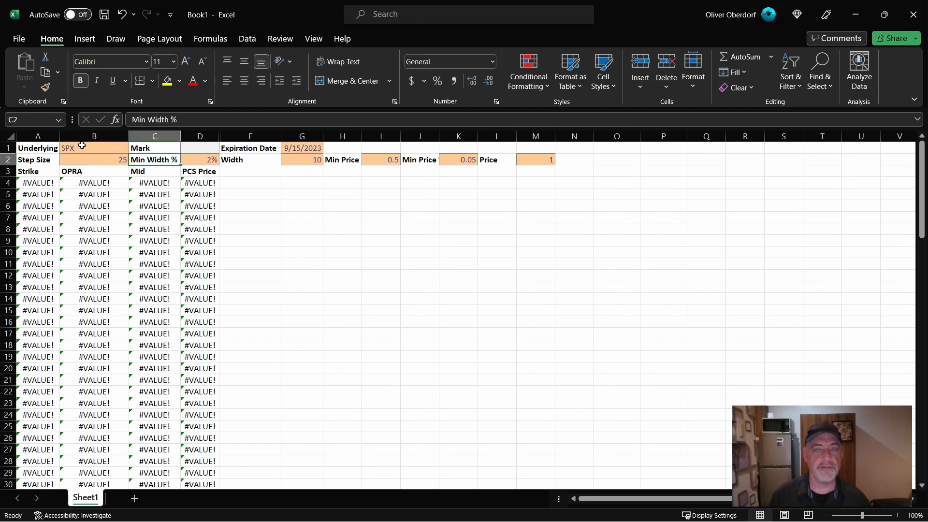
- Set the spread Width in G2 to 100
key(Tab)
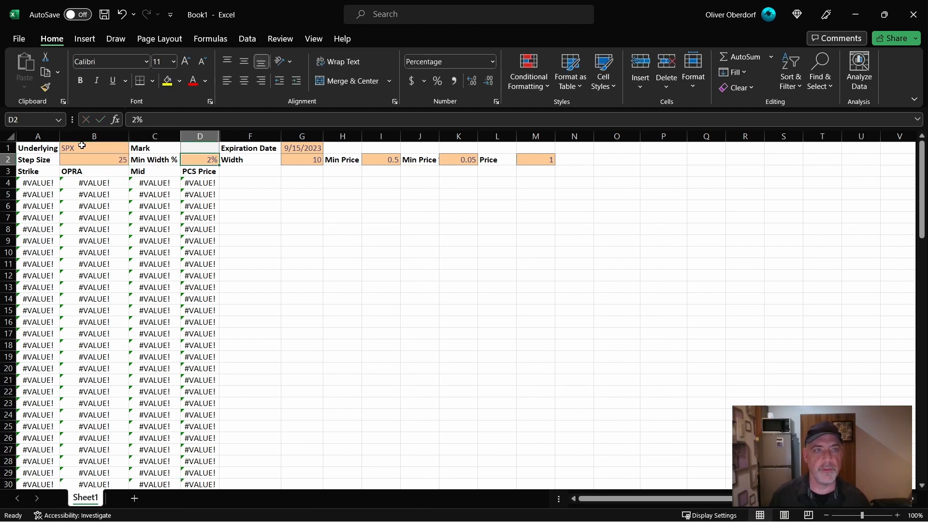
key(Tab)
key(Tab)
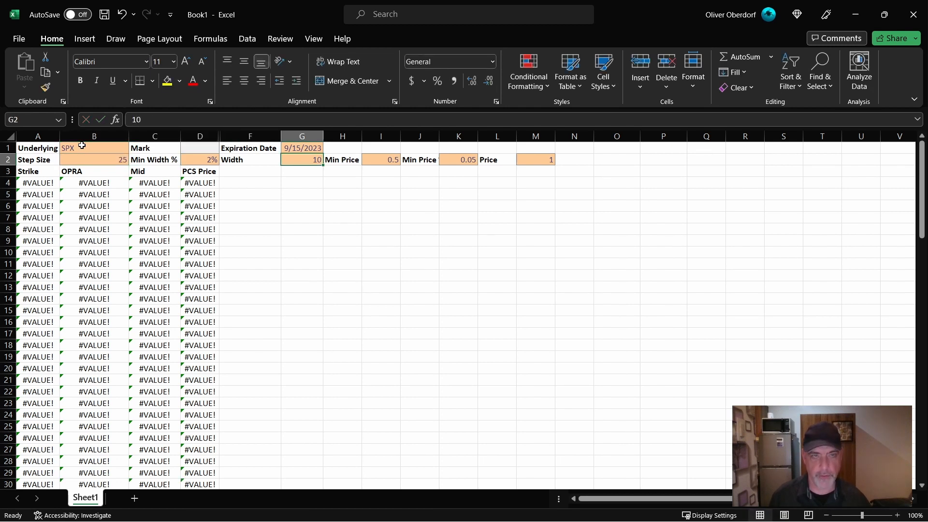
text(100)
key(Tab)
- Format the Min Price % value in K2 as a percentage and widen column J to fit its label
key(Tab)
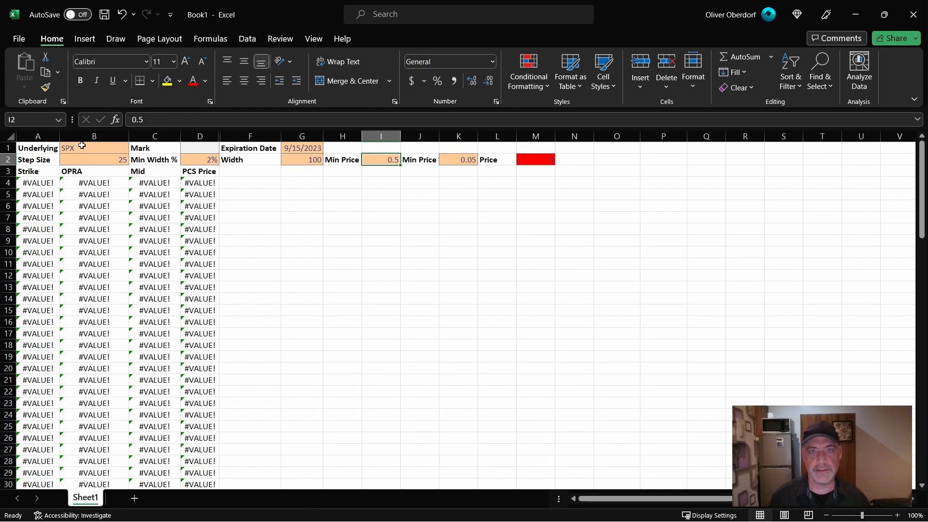
key(Tab)
key(Tab)
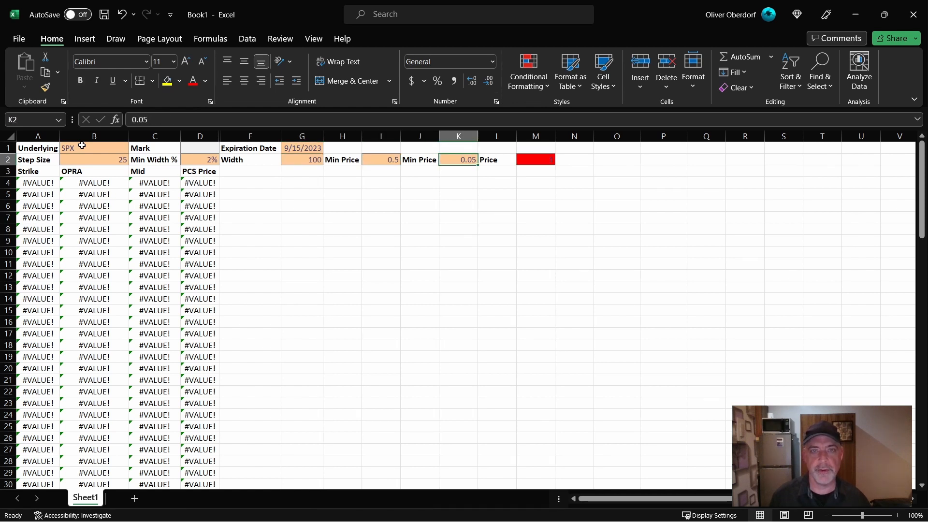
click(437, 81)
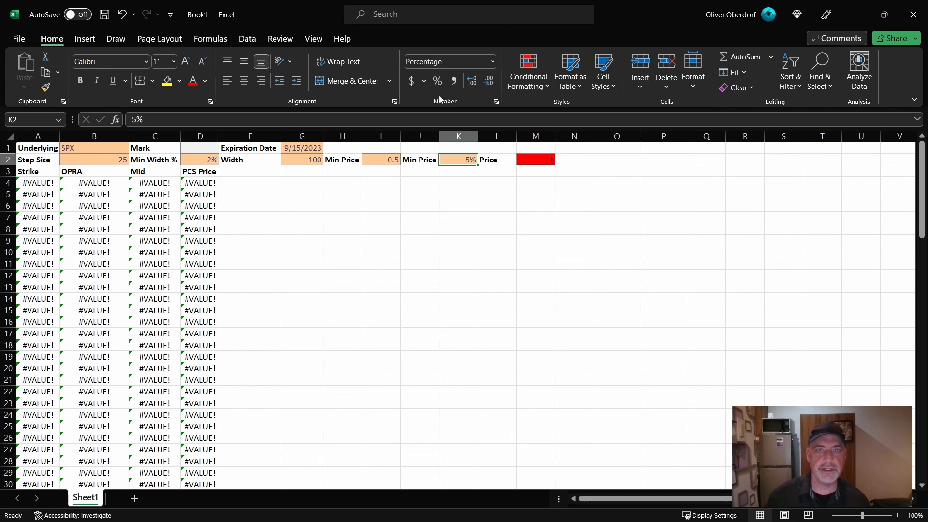
drag(440, 138, 447, 138)
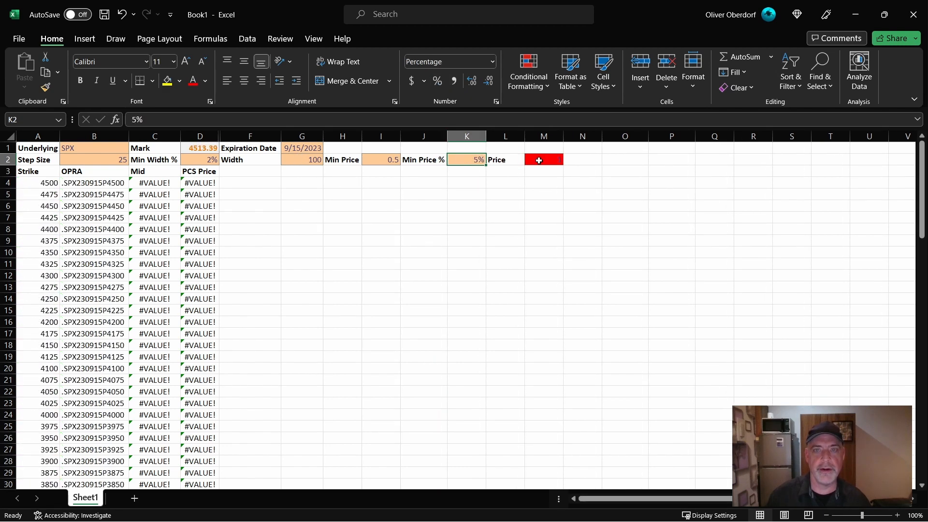
- Set the target Price in M2 to 5
click(545, 160)
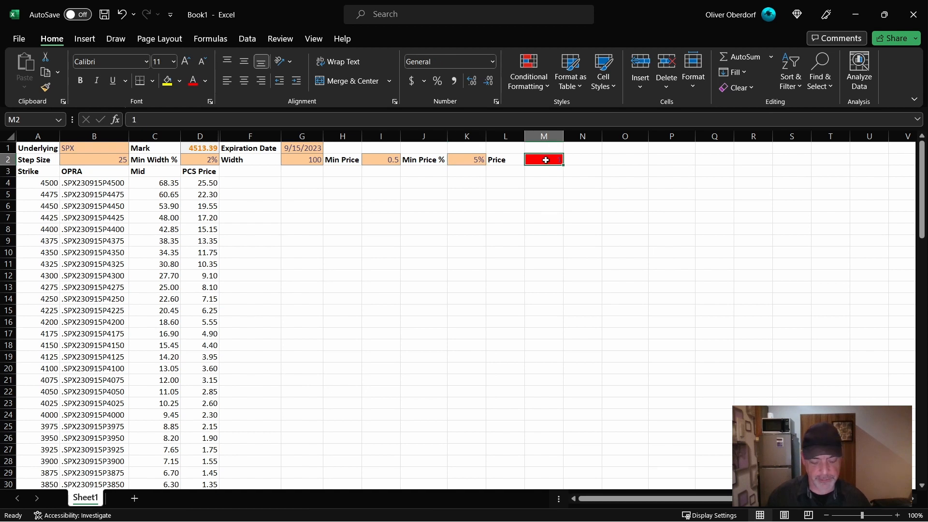
text(5)
key(Tab)
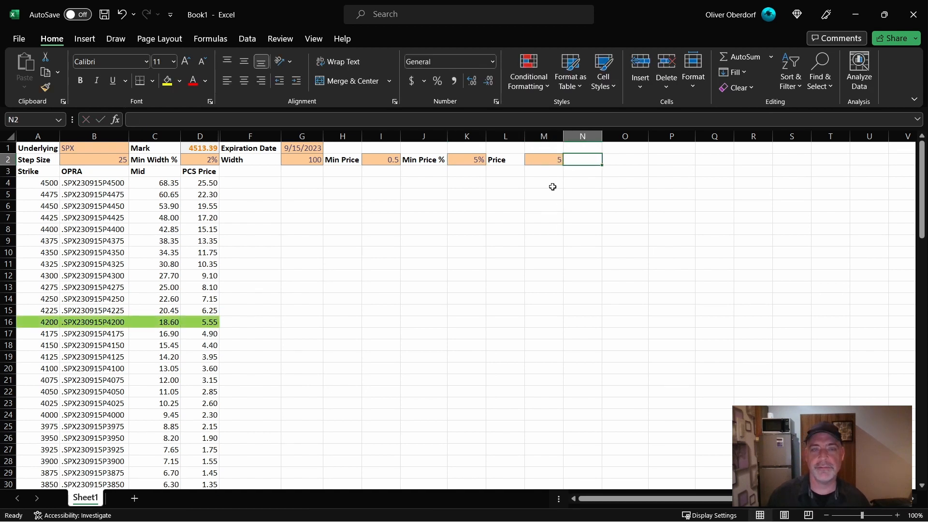
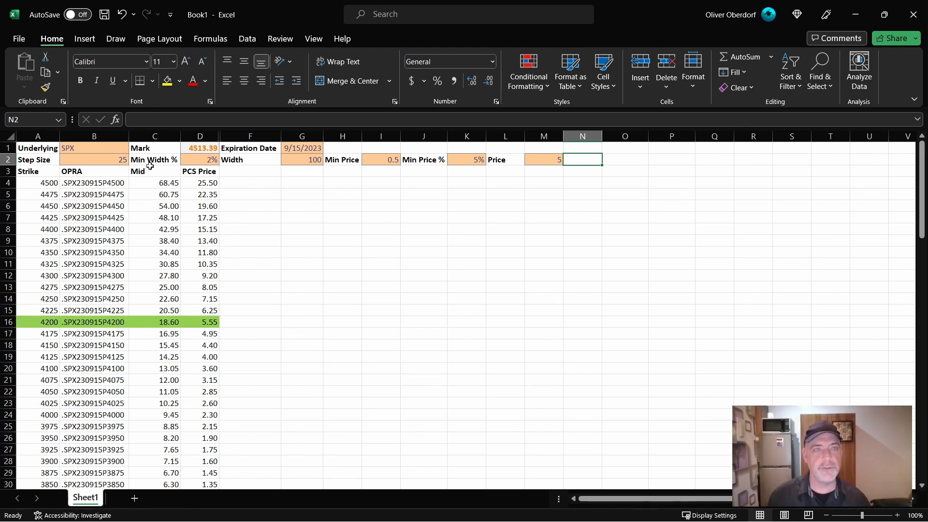
- Set the Underlying to SPY, the Step Size to 1, the spread Width to 10 and the target Price to 0.5
click(109, 149)
text(spy)
key(Return)
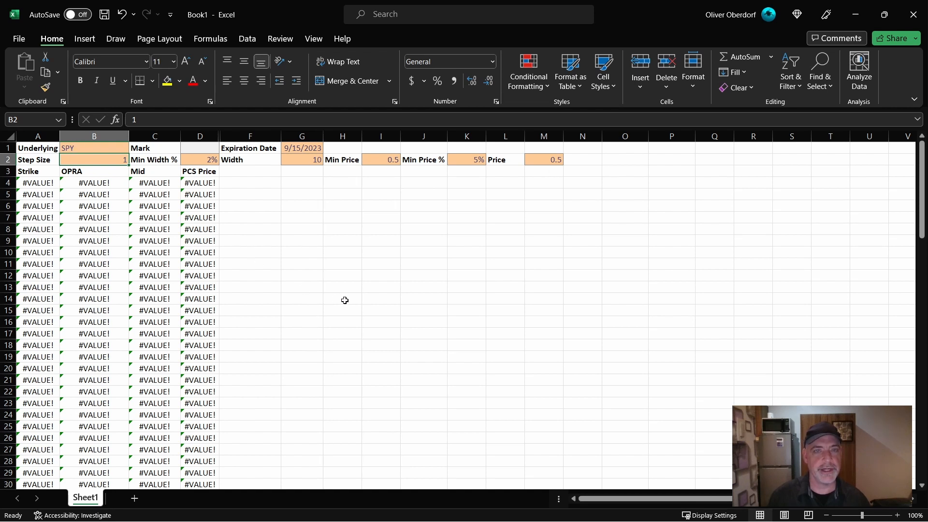
scroll(118, 303, down, 8)
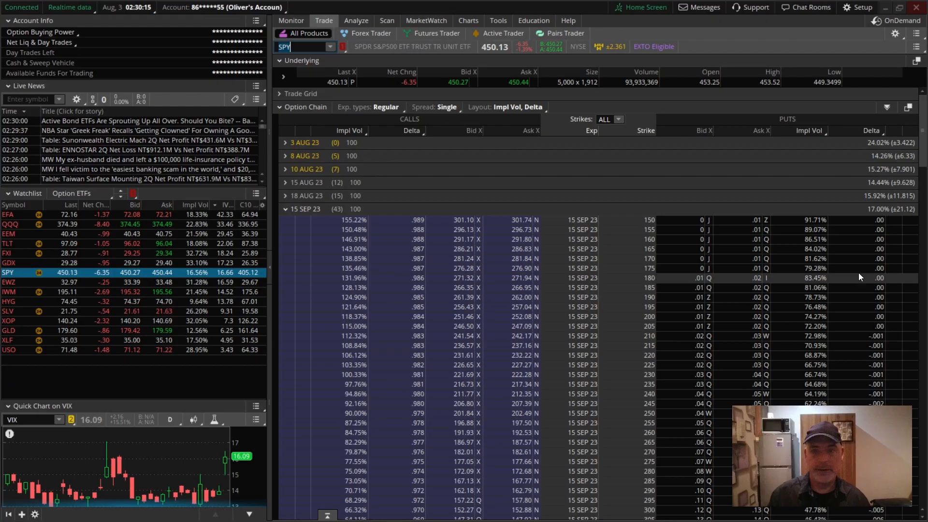
- In the trading platform, create a SPY 15 SEP 23 416/406 put vertical sell order at a .50 credit and copy the order
click(688, 508)
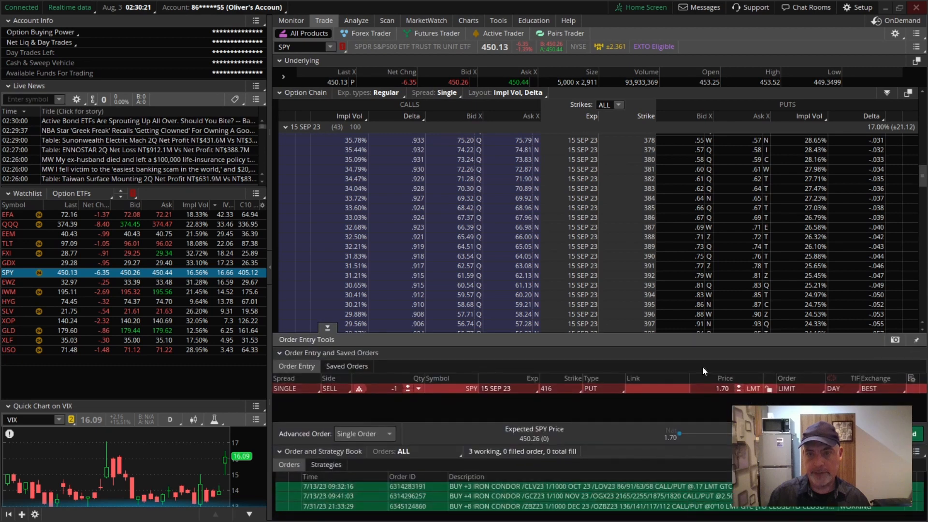
scroll(725, 310, down, 4)
ctrl+click(724, 300)
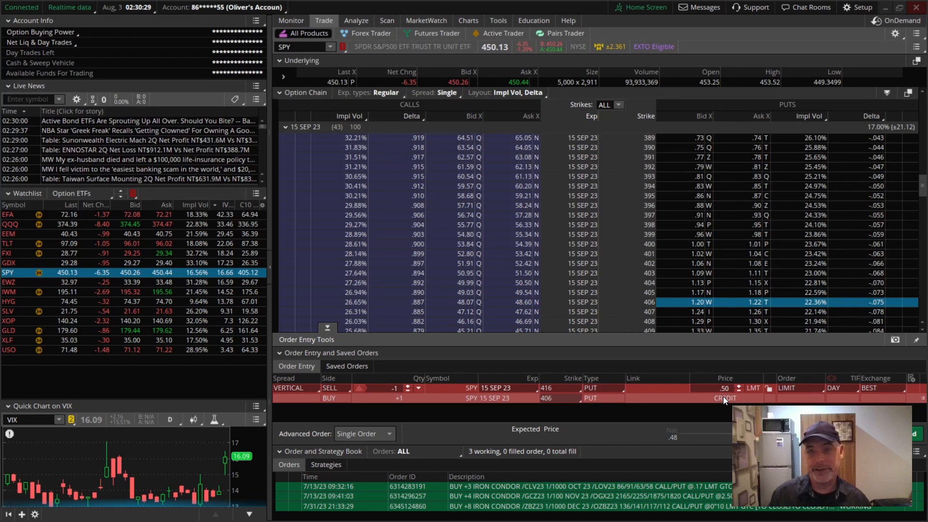
right_click(668, 390)
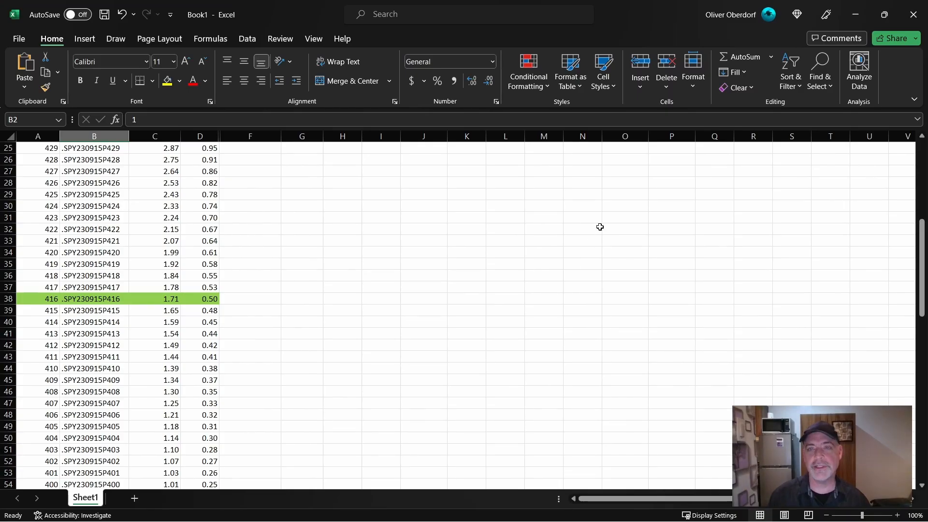
- Back in Excel, paste the copied order text into K7 as a reference and add an Order header in F3
click(589, 220)
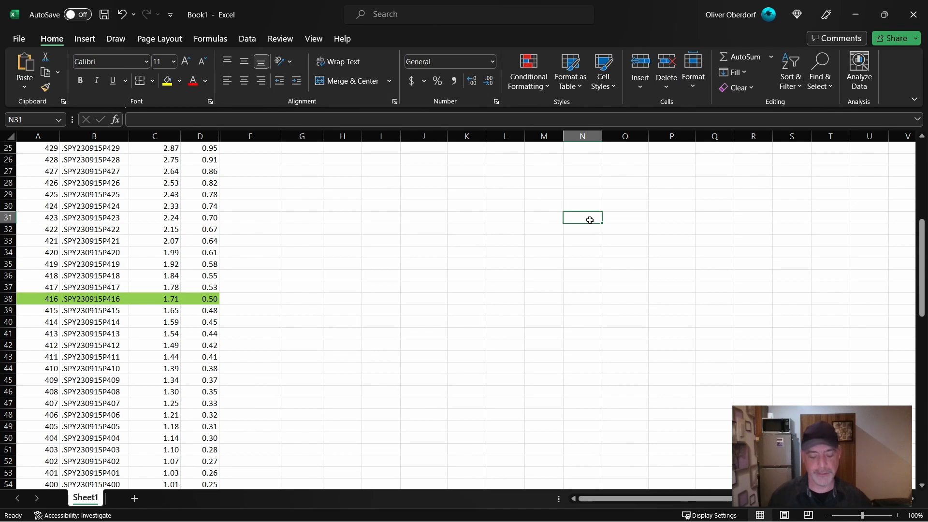
text(SELL -1 VERTICAL SPY 100 15 SEP 23 416/406 PUT @.50 LMT)
key(Down)
key(Down)
key(Down)
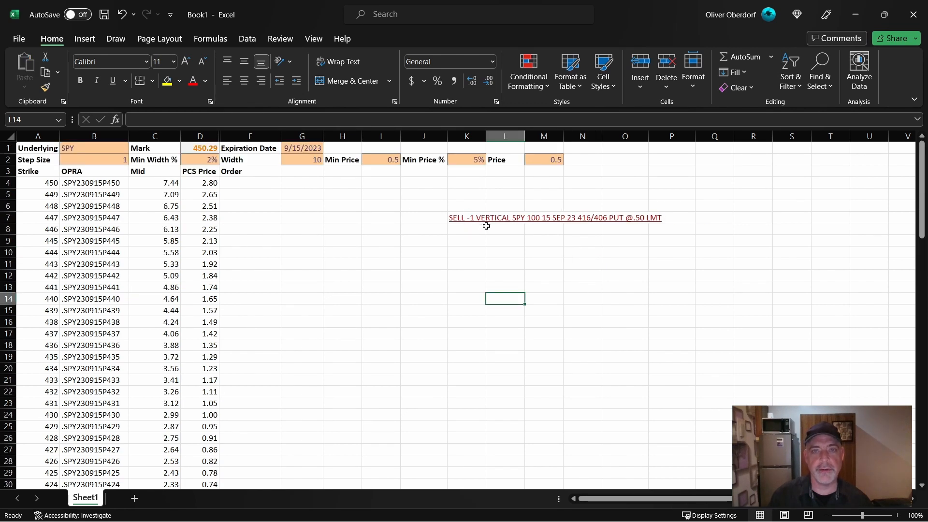
- Add a Quantity label in N2 with the value 1 in O2
click(594, 159)
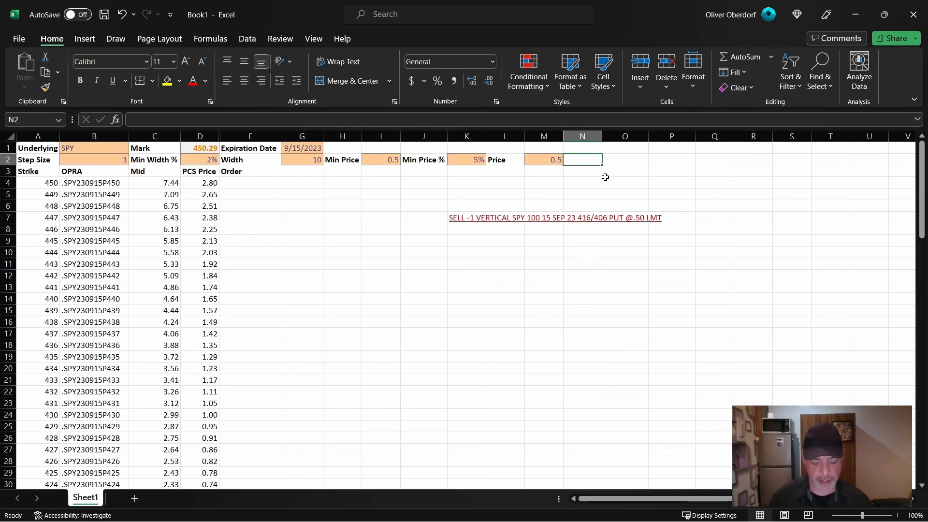
text(Quantity)
key(Tab)
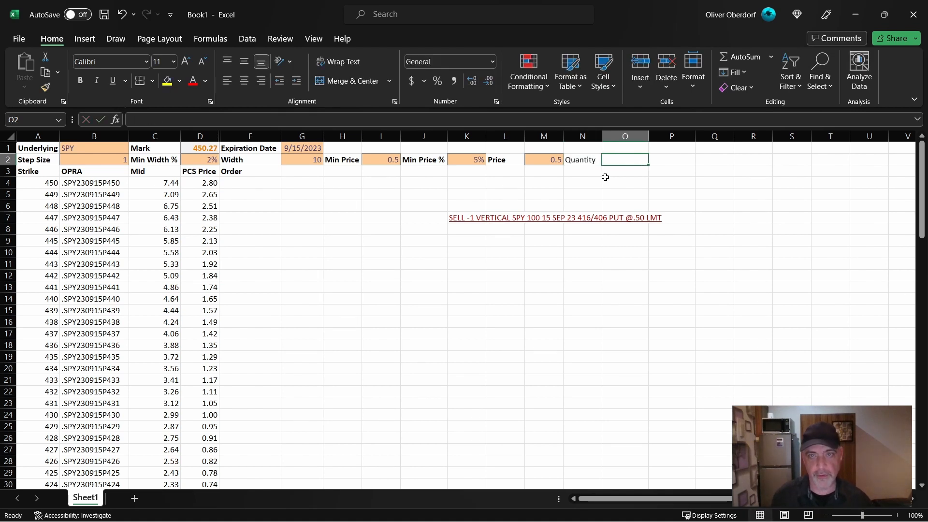
text(1)
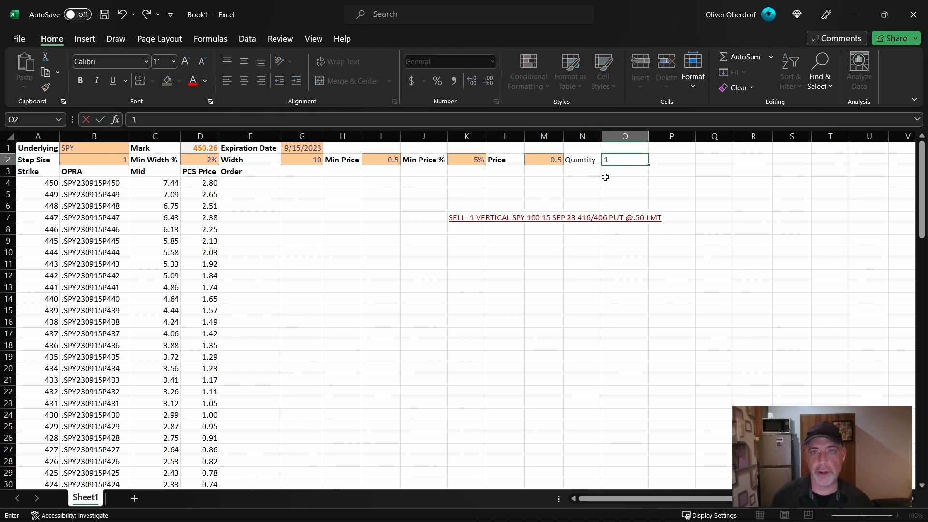
key(Tab)
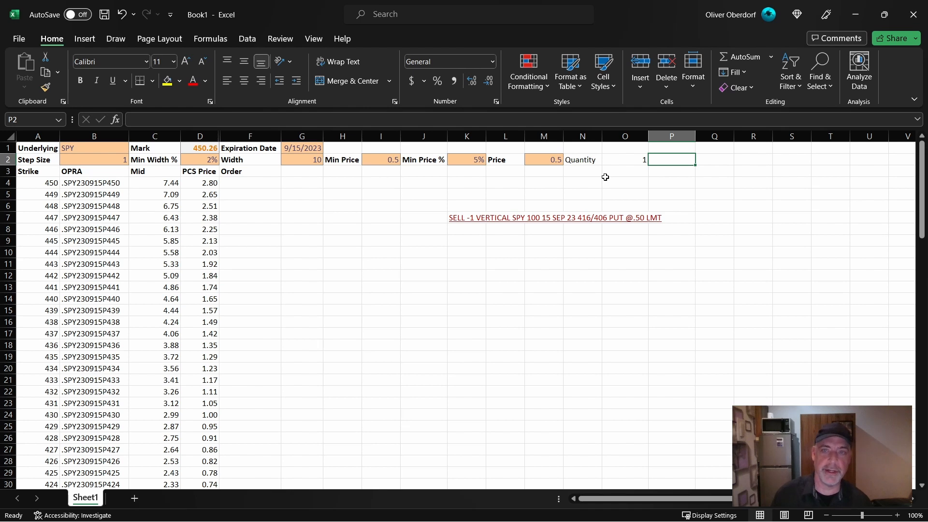
- Bold the Quantity label and apply the orange Input cell style to its value
key(Left)
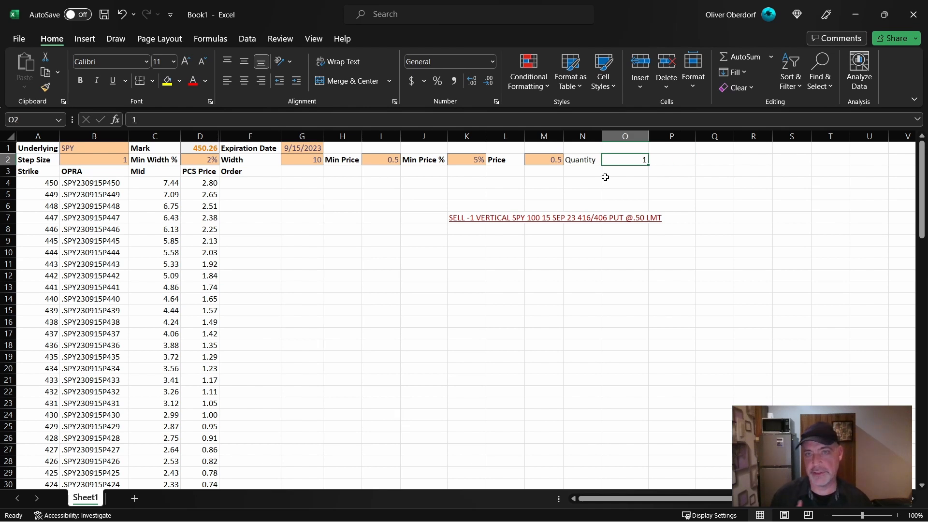
click(572, 161)
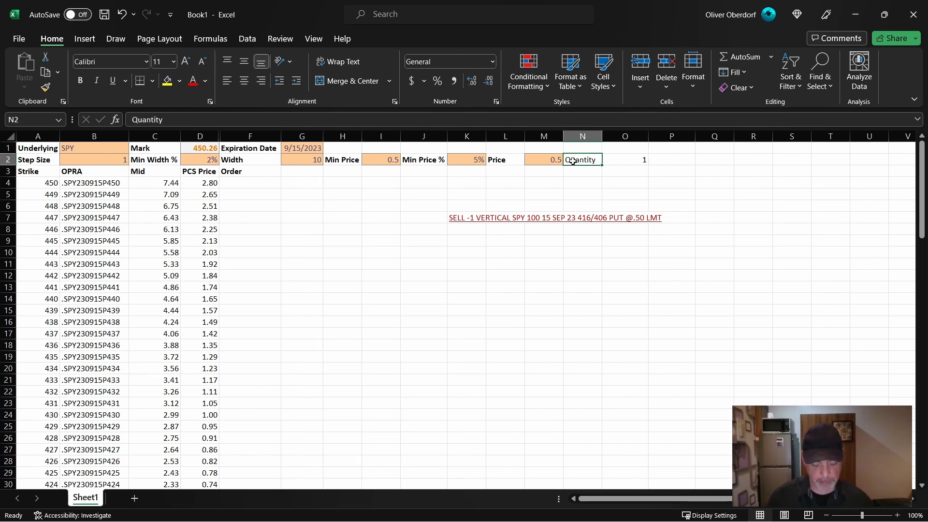
key(Right)
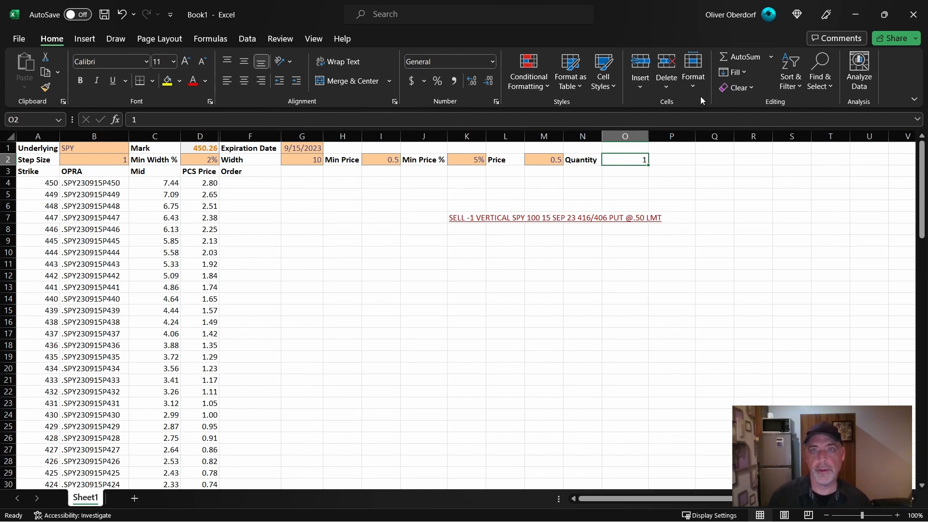
- Move the Quantity label and its value from N2:O2 to H1:I1
drag(579, 159, 617, 159)
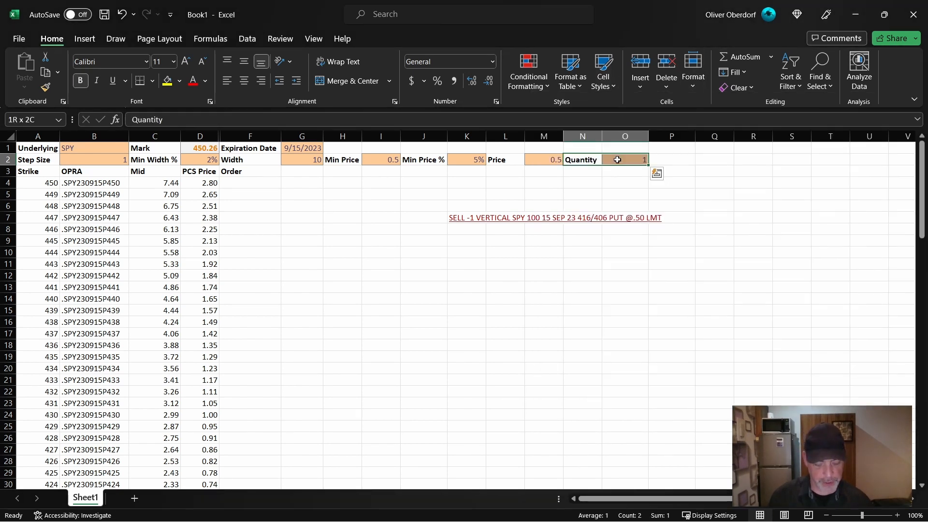
key(ctrl+x)
click(346, 148)
key(ctrl+v)
click(388, 255)
click(541, 321)
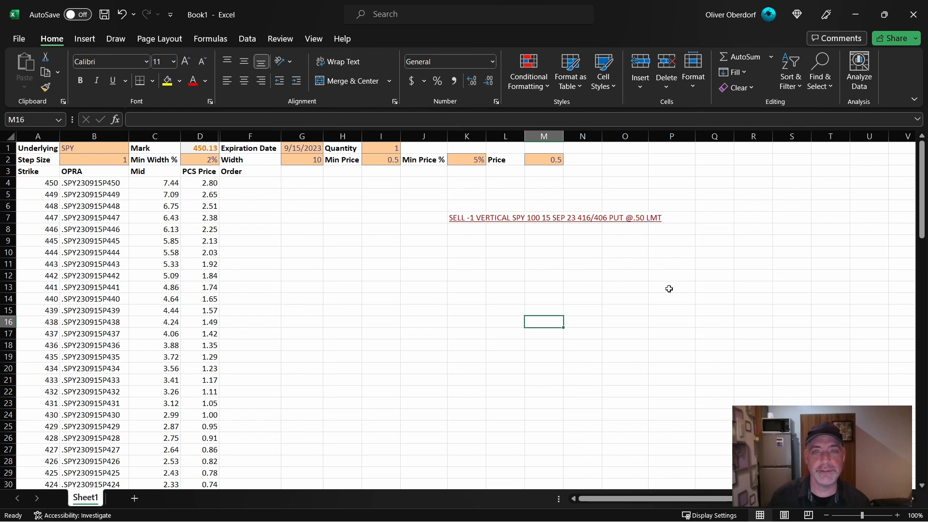
- Start the Order formula in F4 as =CONCAT("SELL -",I1," VERTICAL ",B1," 100 " using the Quantity and Underlying cells
click(242, 185)
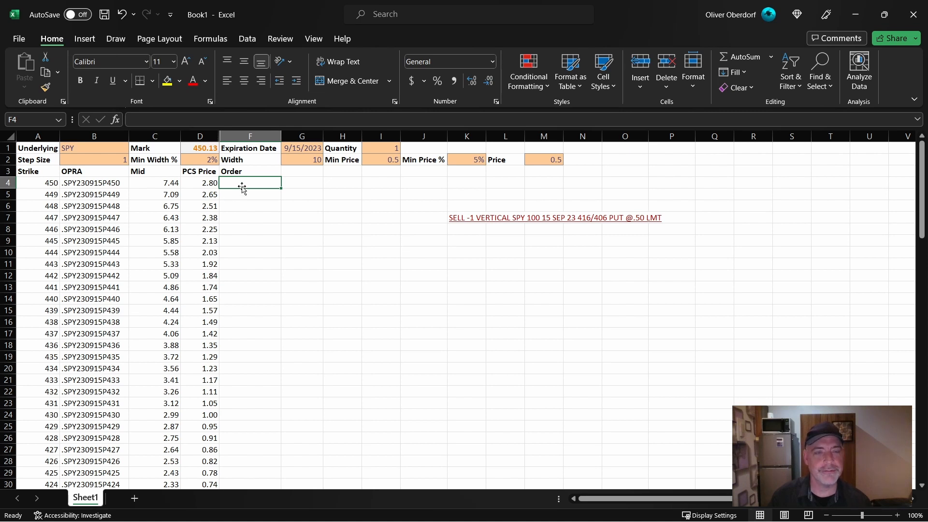
text(=)
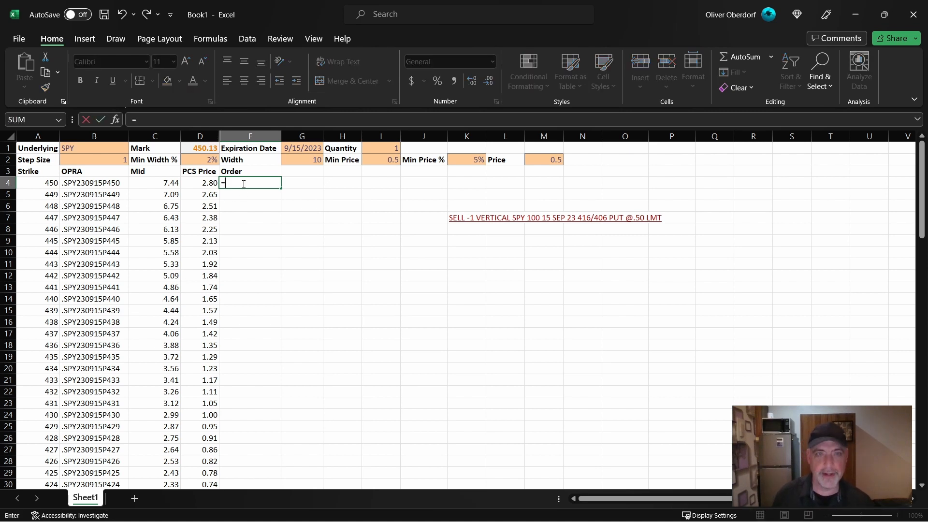
text(CO)
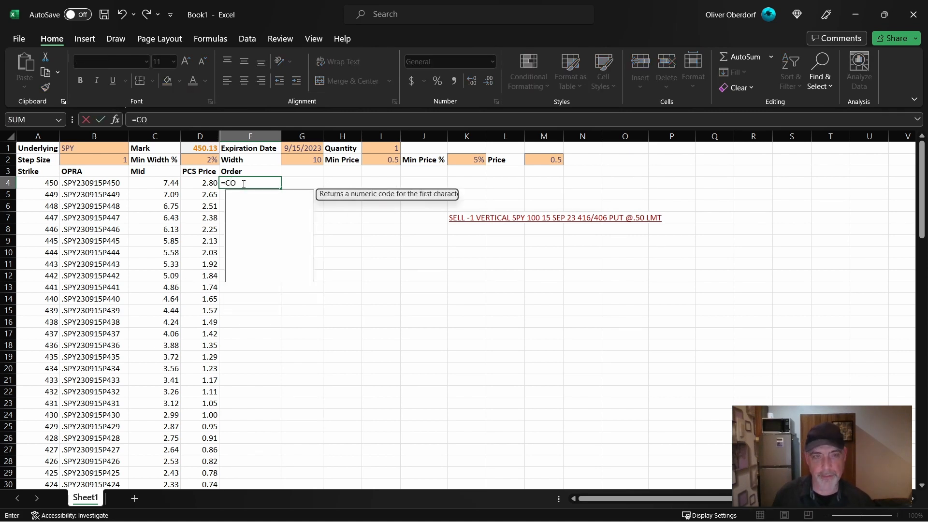
text(NCAT("SE)
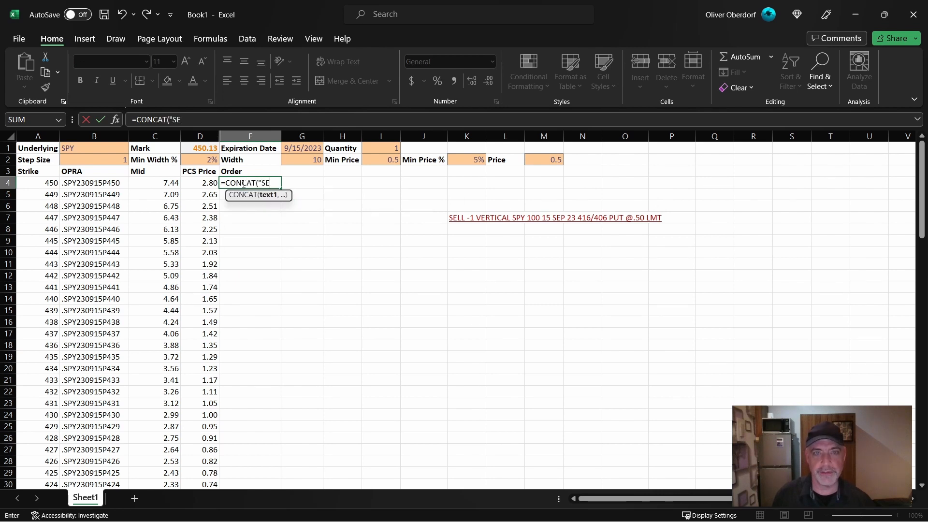
text(LL -",)
click(382, 151)
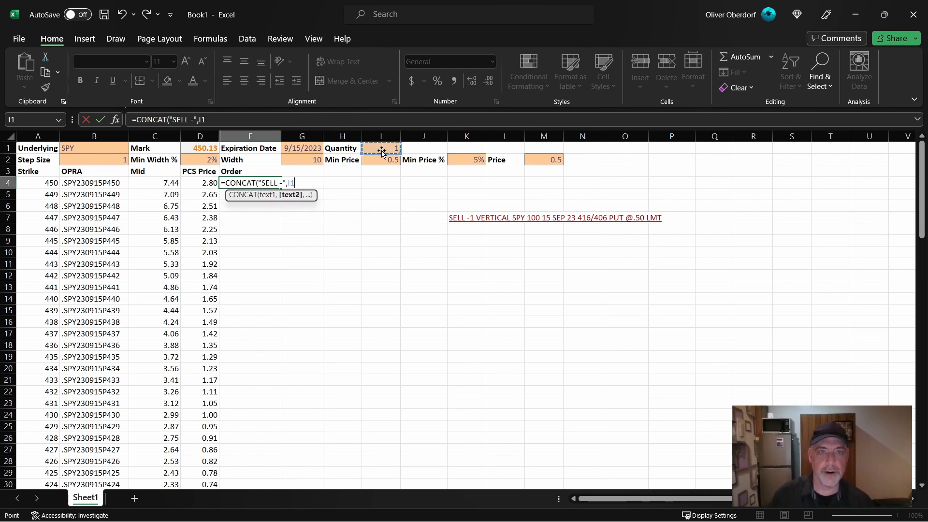
text(," VERTIC)
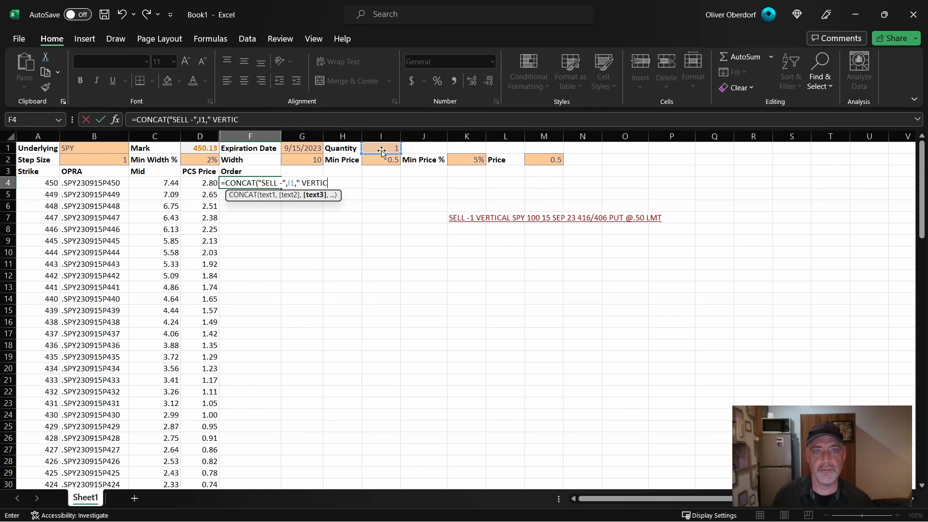
text(AL ")
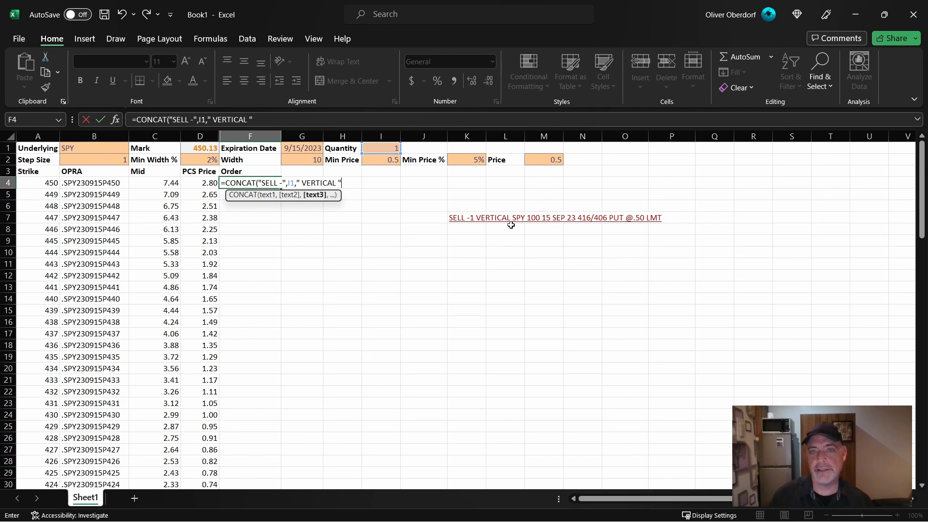
click(105, 151)
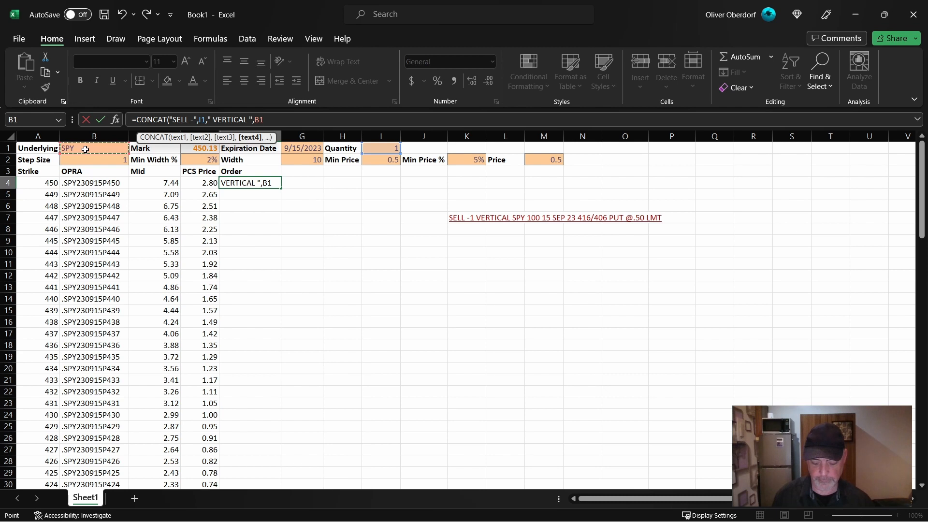
text(," 100 ")
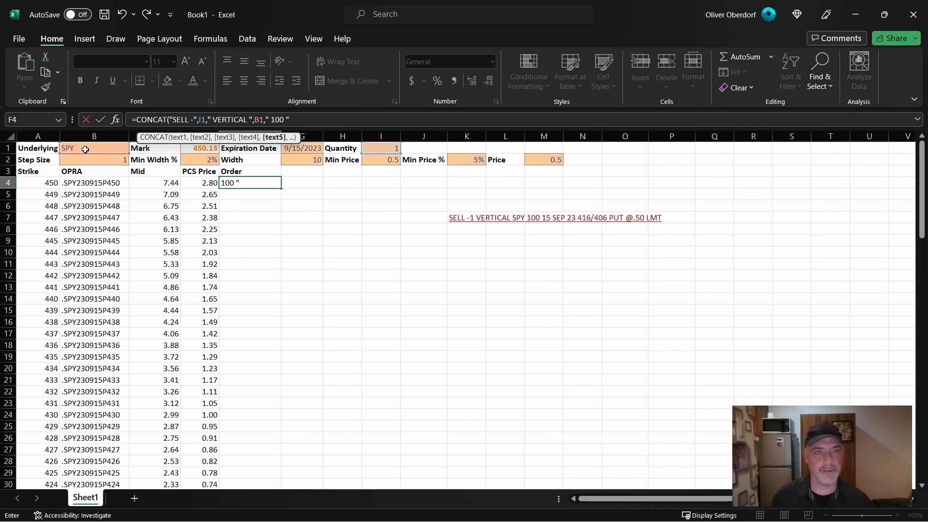
- Extend the F4 formula with the expiration date as TEXT(G1,"dd MMM yy") followed by a space string
text(,)
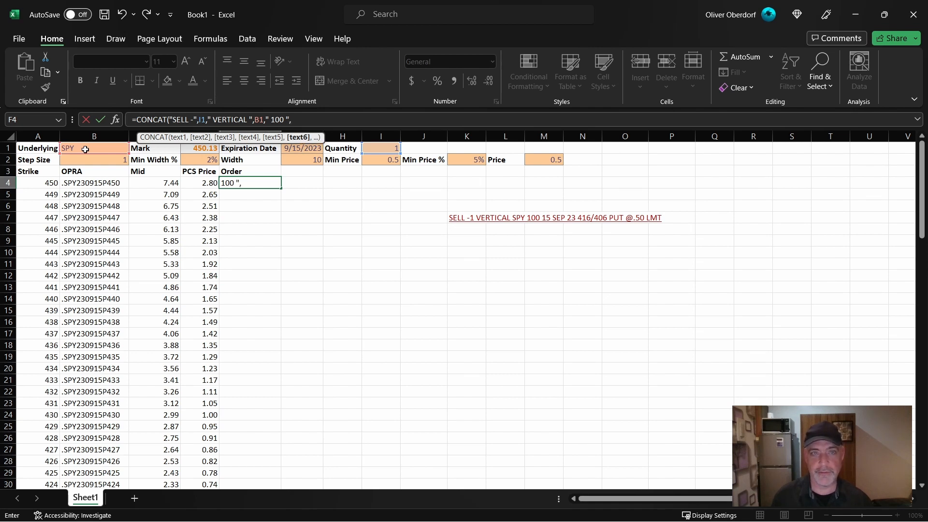
text(TEXT()
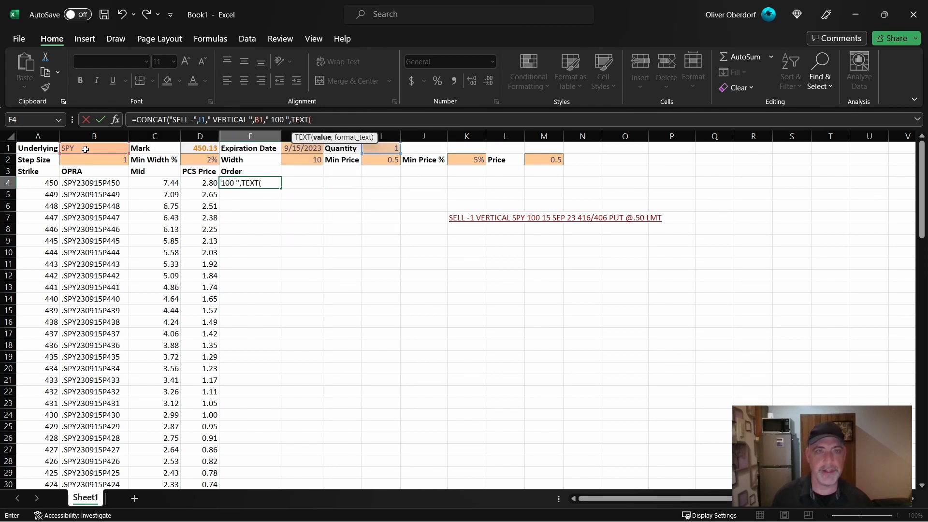
click(291, 149)
text(,"dd)
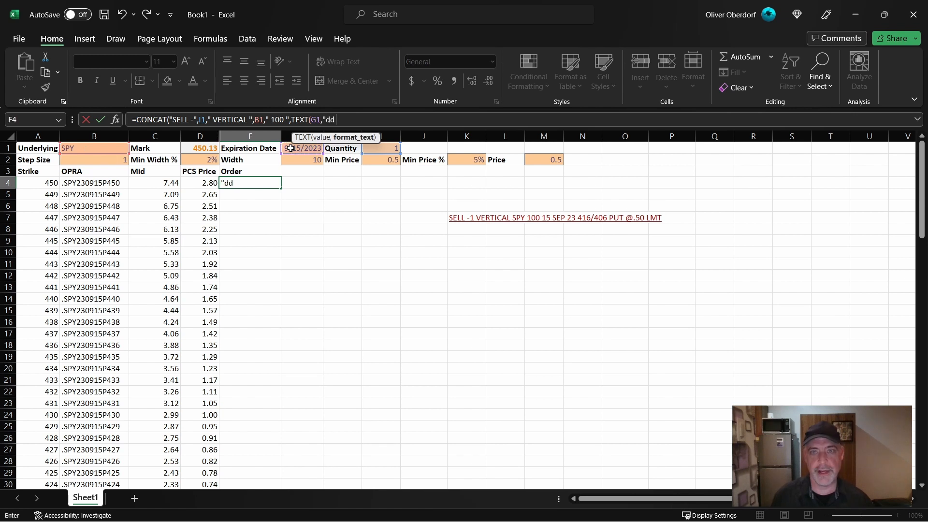
text( MMM)
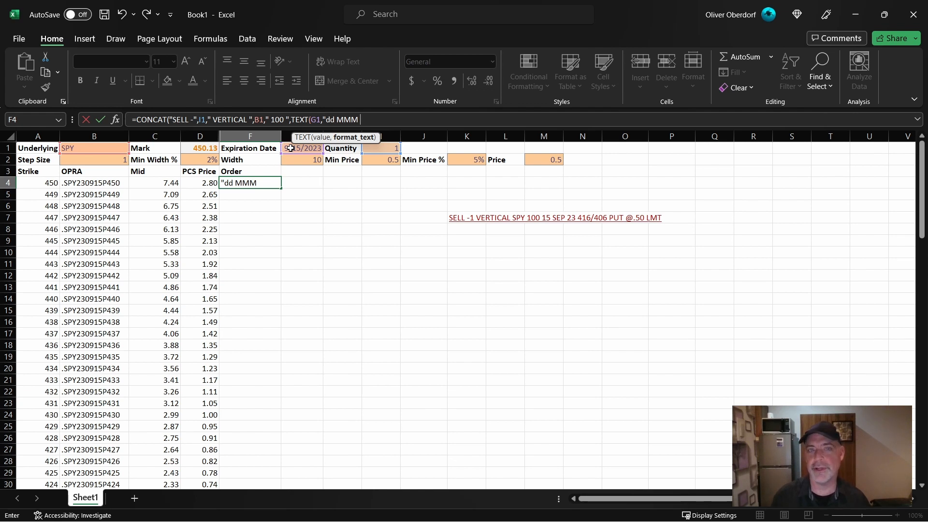
text(yy)
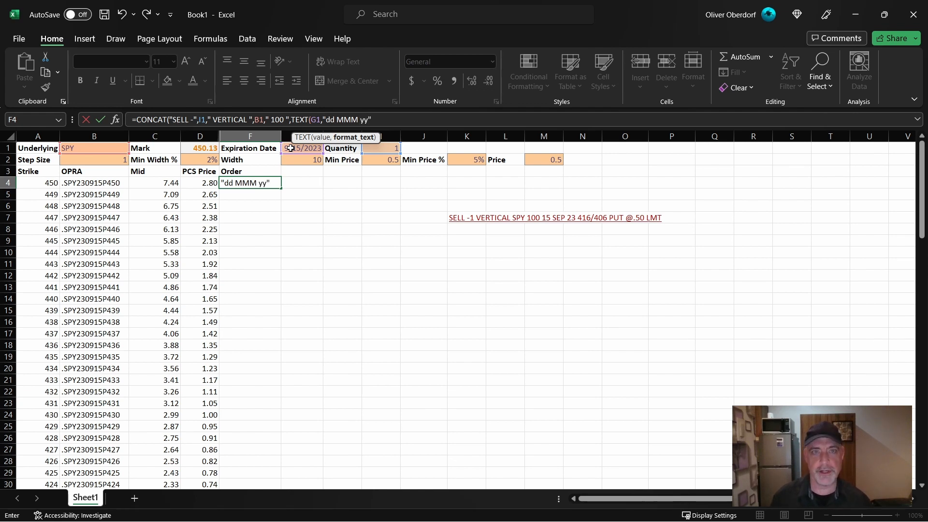
text("), " ",)
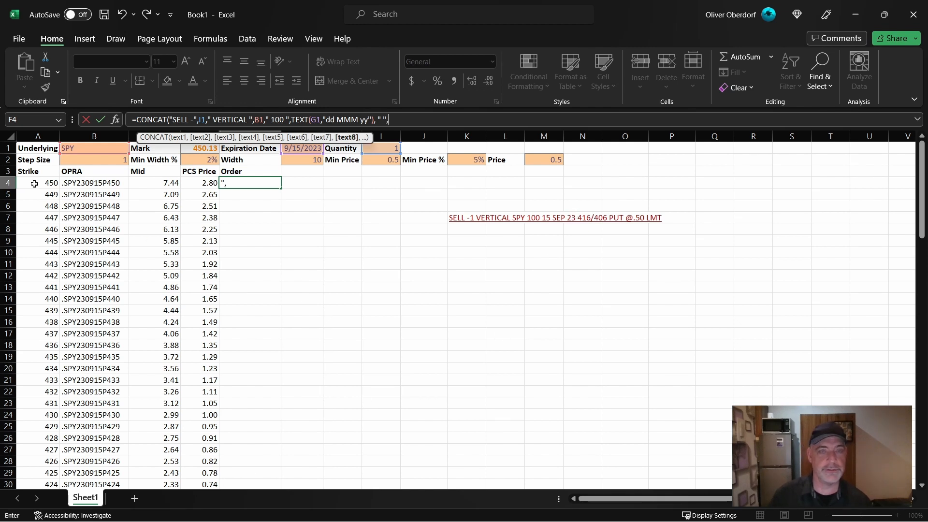
- Extend the F4 formula with the strike pair as A4,"/",A4-G2, subtracting the Width from the strike
click(34, 184)
text(,"/")
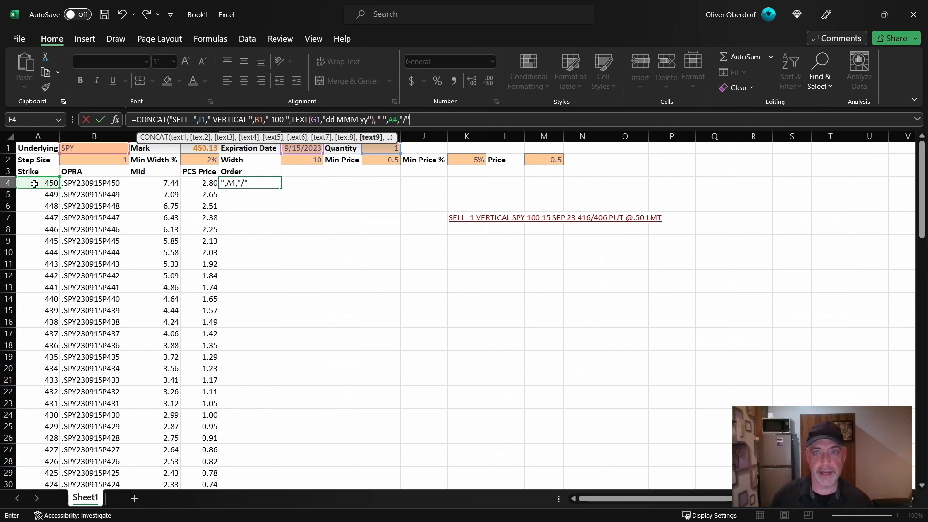
text(,)
click(34, 184)
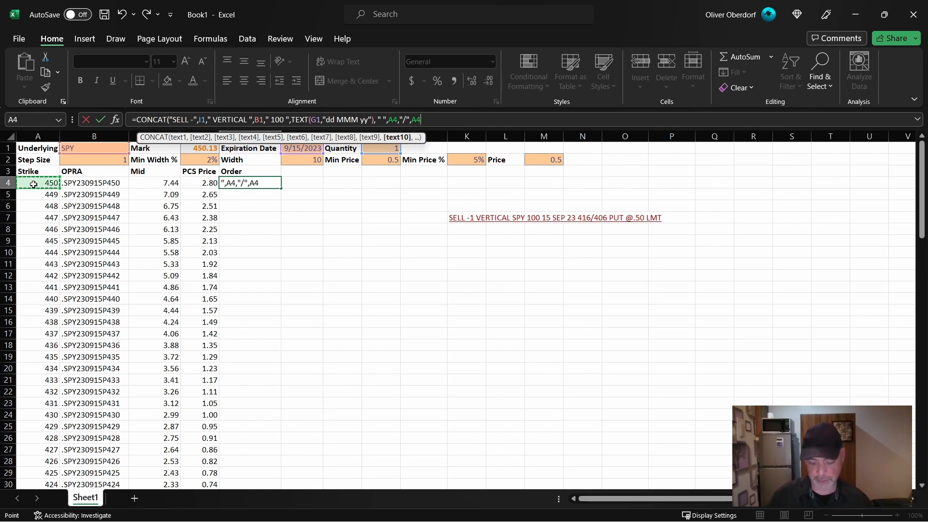
text(-)
click(303, 161)
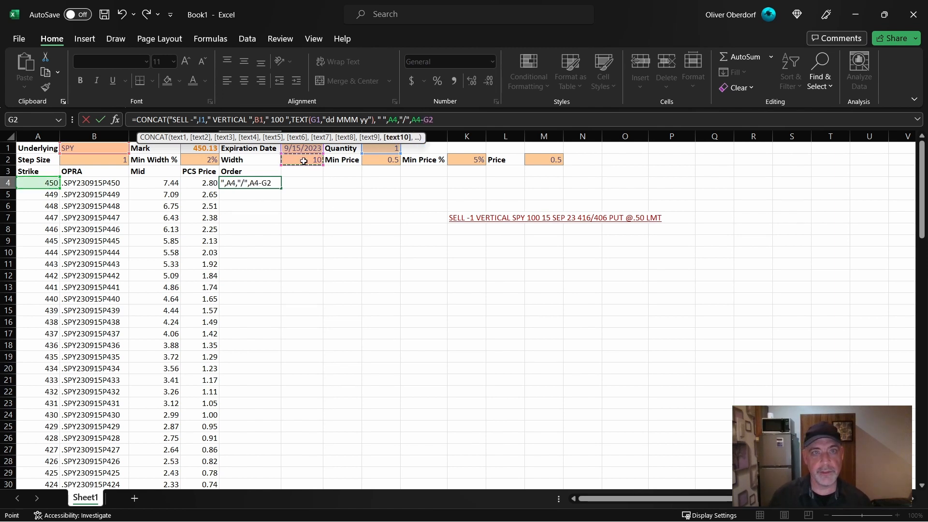
- Complete the F4 formula by appending " PUT @", the PCS Price cell D4 and " LMT" with the closing parenthesis
text(,")
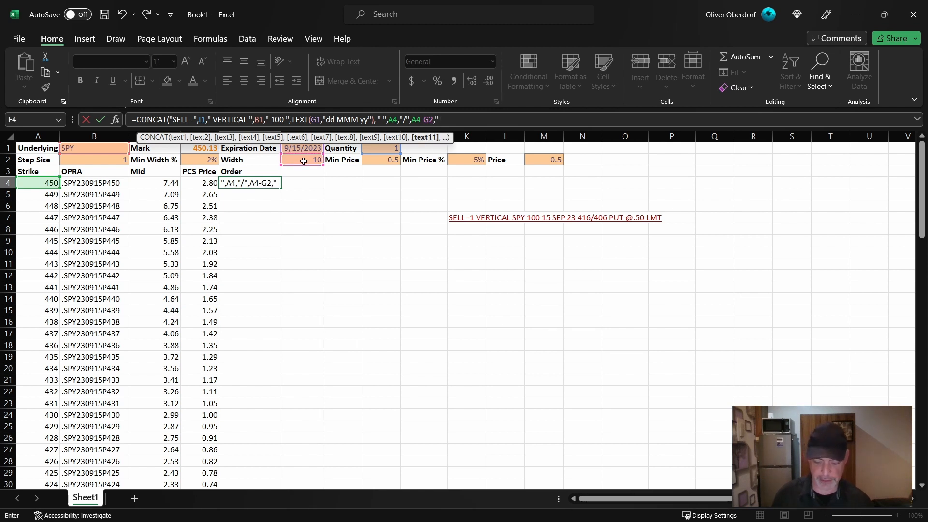
text( PUT)
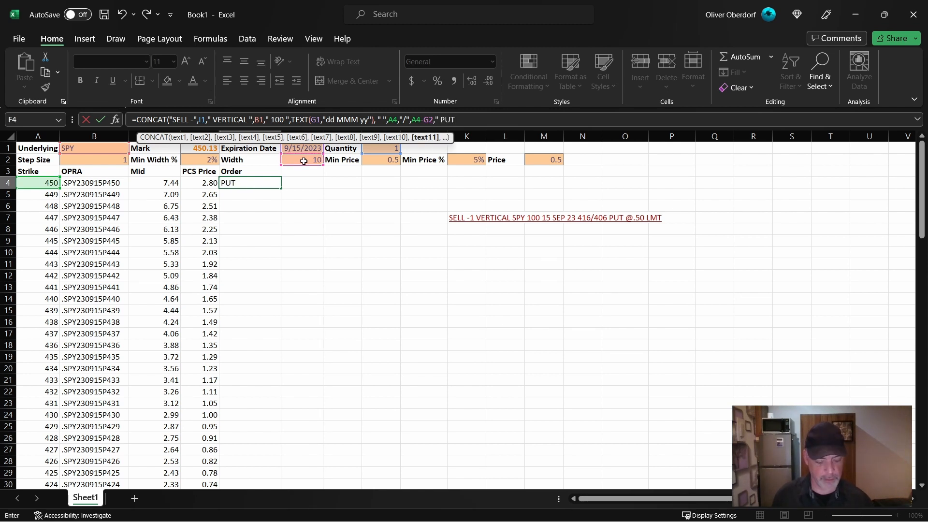
text( @)
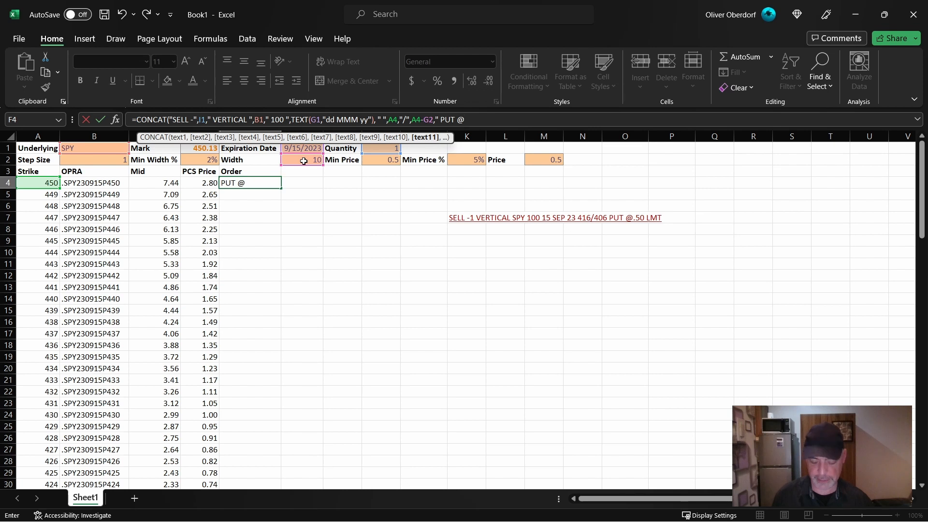
text(",)
click(199, 182)
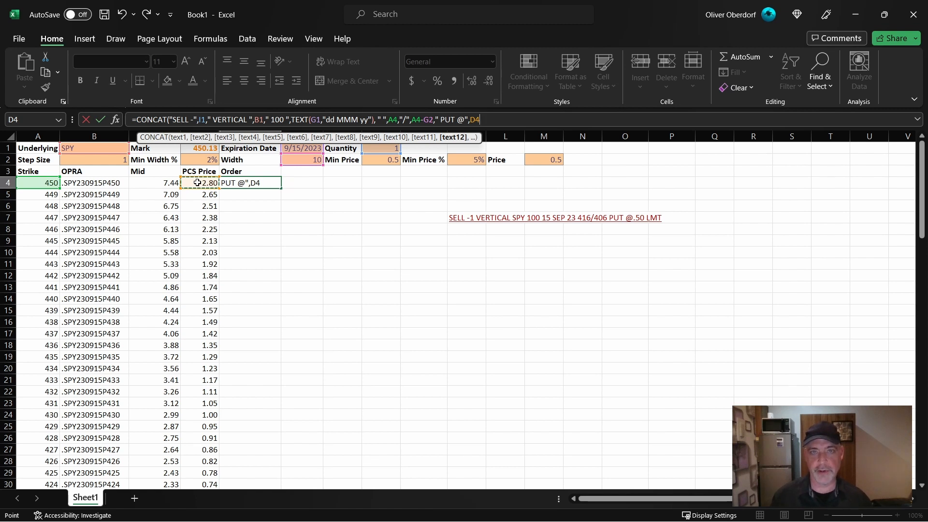
text(," LMT"))
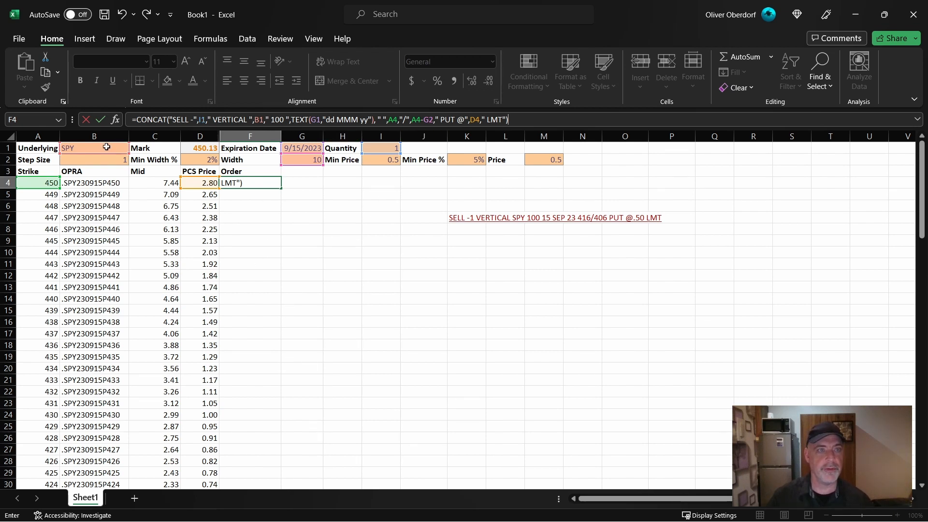
- Lock the rows in the F4 formula as I$1, B$1, G$1 and G$2, and fill it down the Order column
click(259, 120)
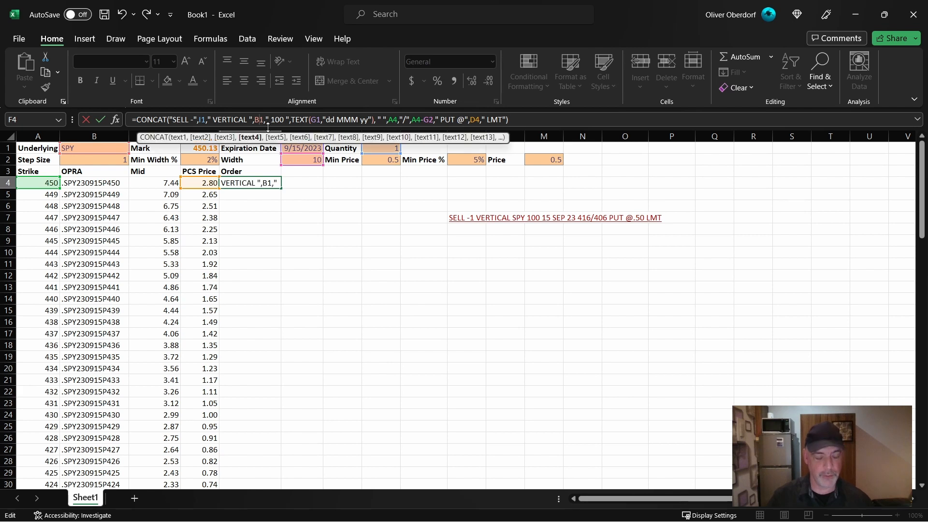
text($)
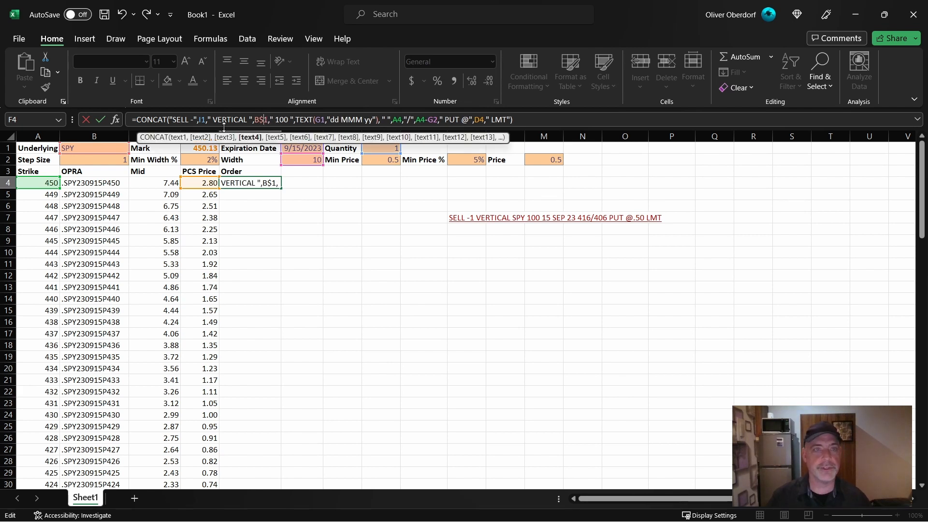
click(202, 120)
text($)
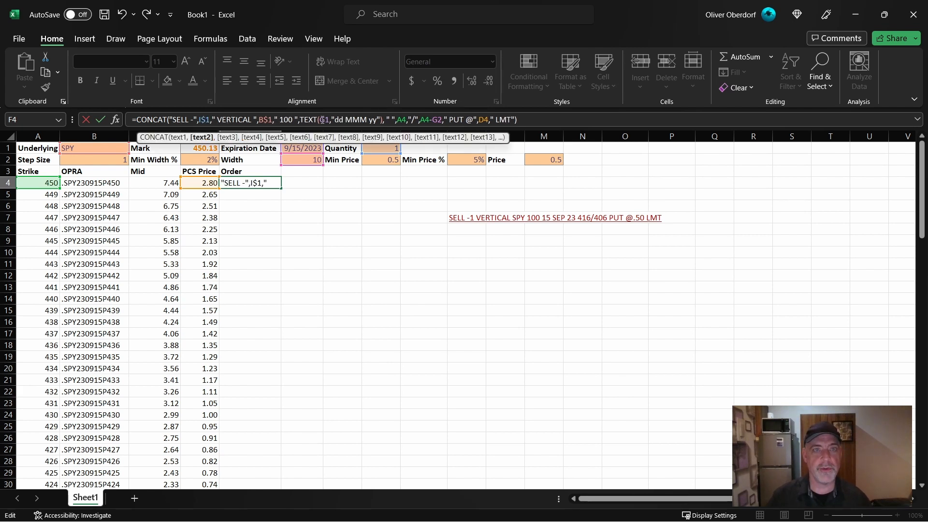
click(323, 119)
text($)
click(443, 119)
text($)
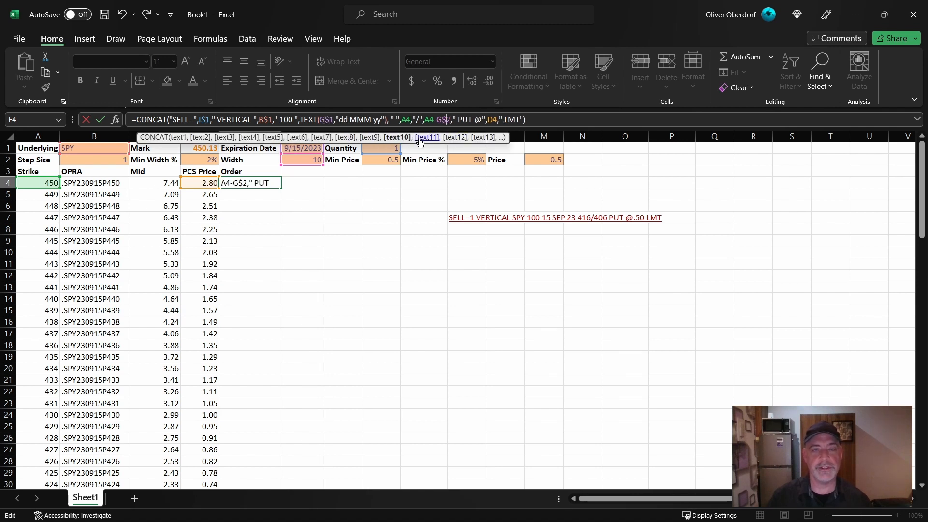
key(Return)
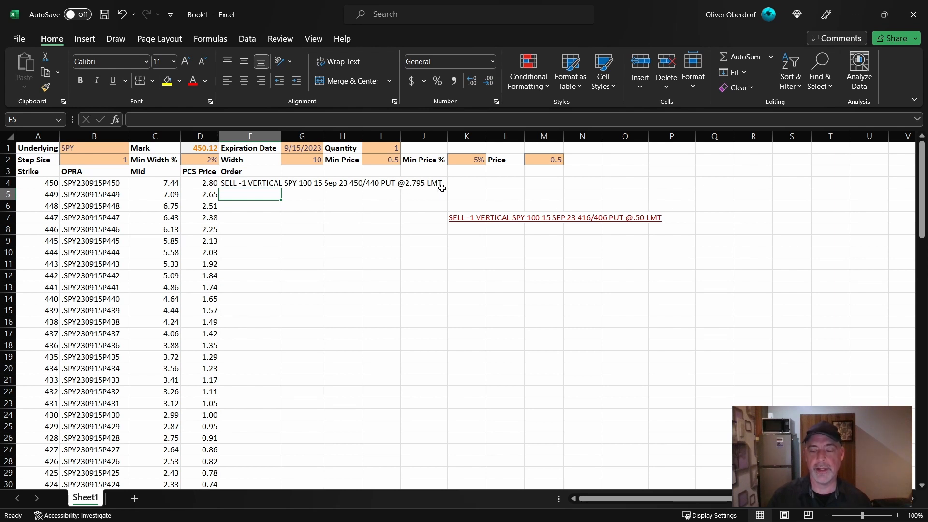
click(277, 184)
double_click(281, 189)
- Copy the order text for the highlighted 416 strike in F38 and paste it into an empty Notepad document
right_click(232, 298)
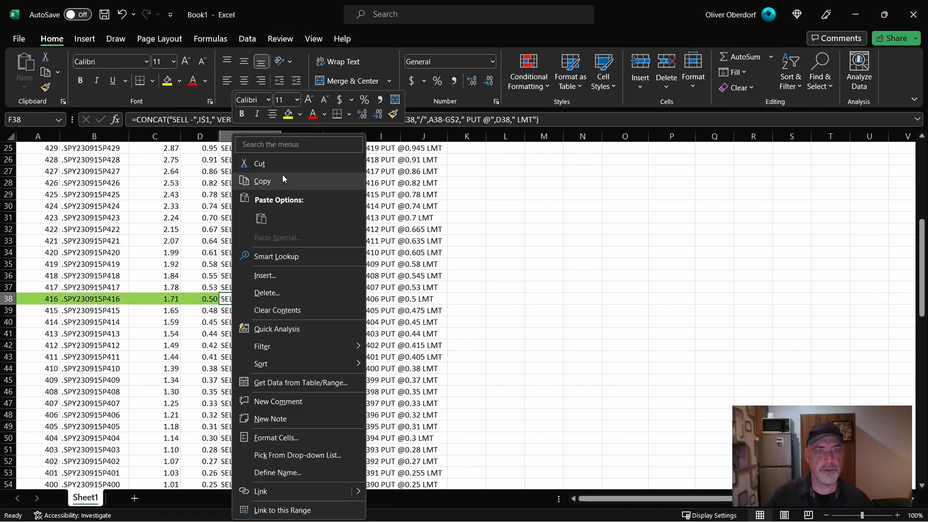
click(279, 181)
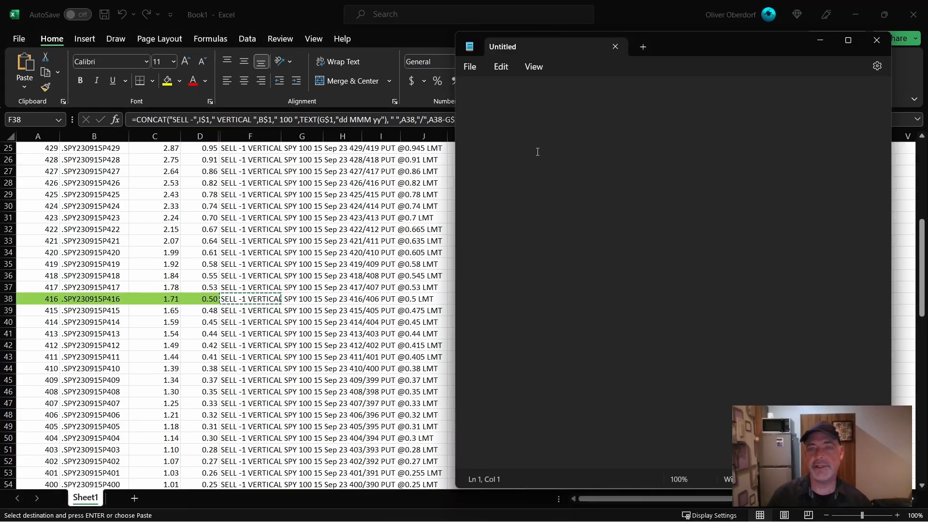
key(ctrl+v)
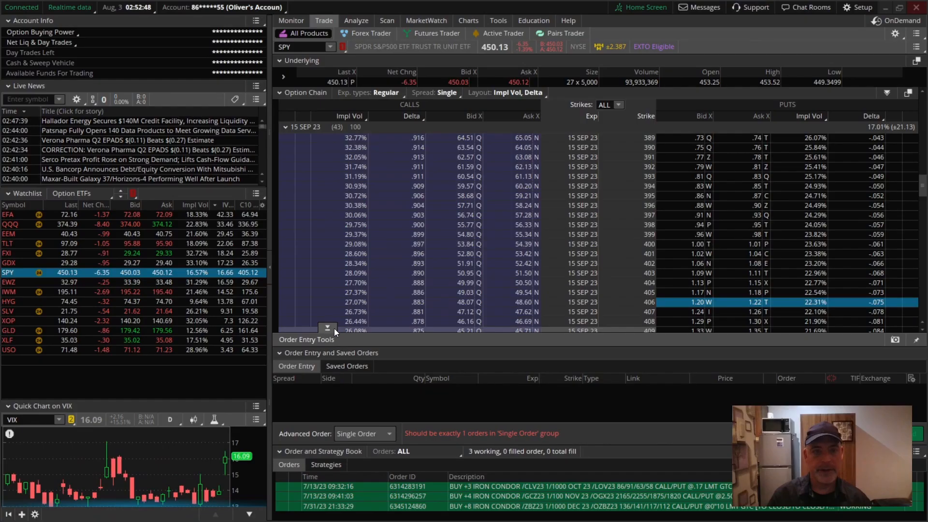
- Switch to thinkorswim and paste the copied vertical spread order into Order Entry
drag(334, 330, 344, 349)
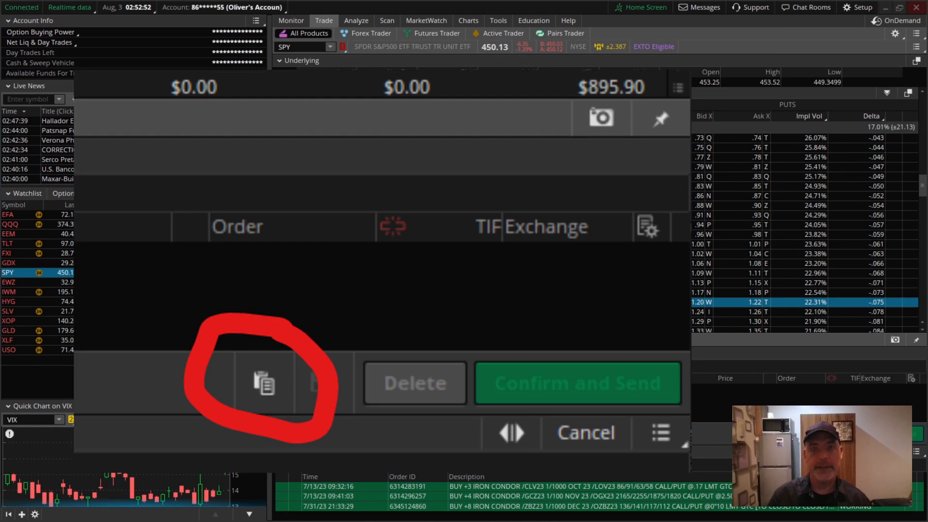
click(775, 434)
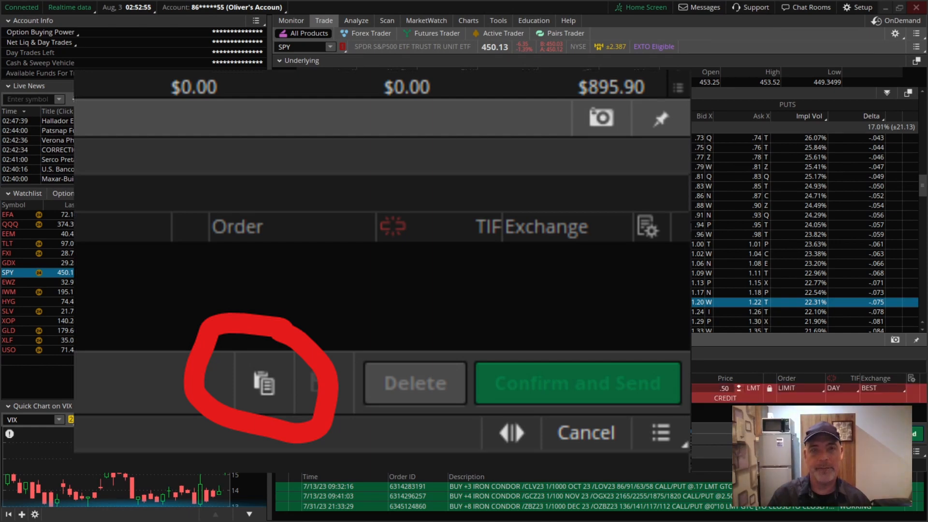